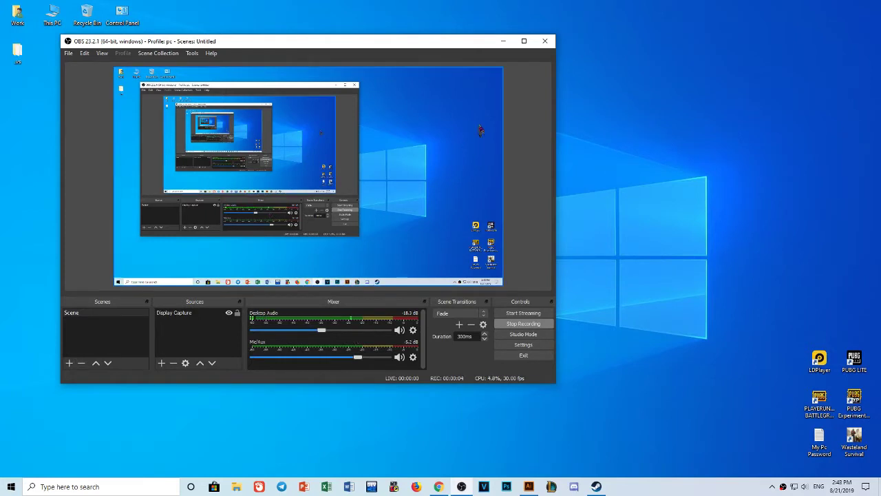
Minimize OBS and bring Adobe Illustrator's Home screen up from the taskbar.
click(503, 41)
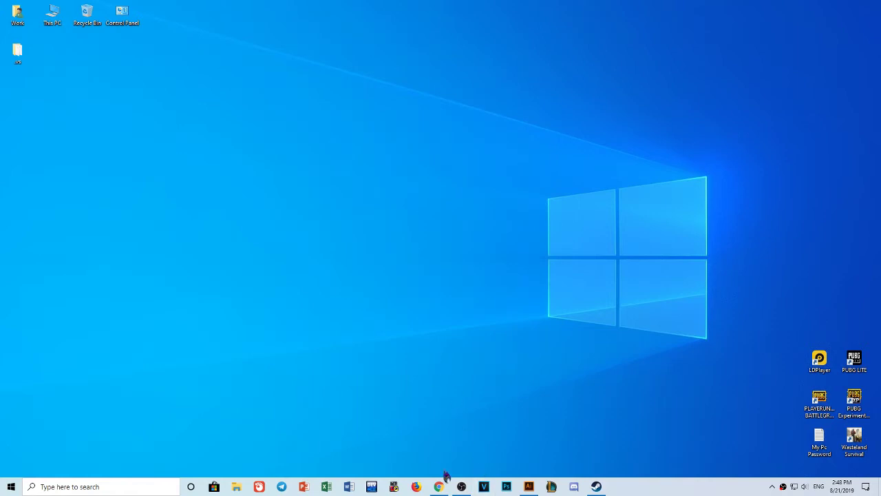
click(529, 487)
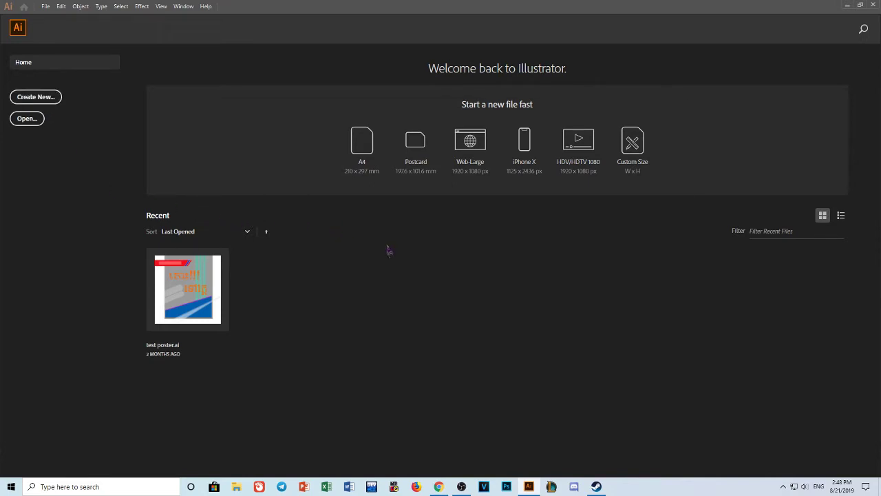
Create a new 2000 × 2000 px document named Coffee.
key(ctrl+n)
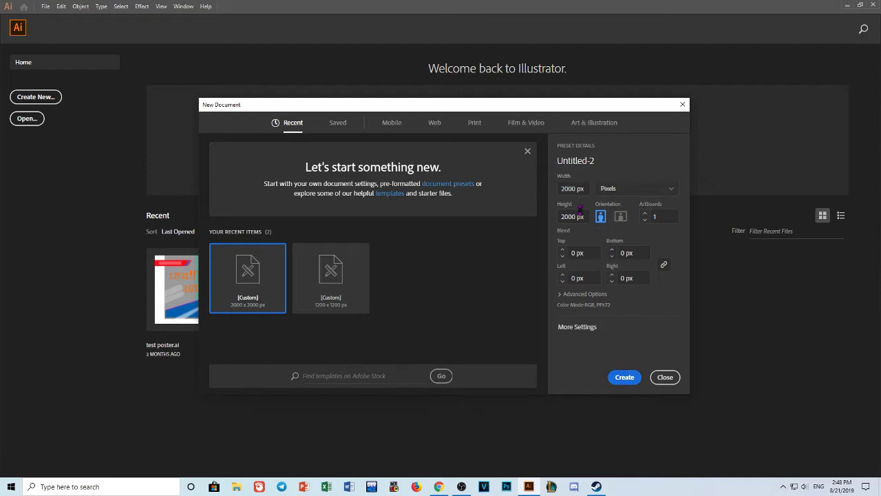
click(608, 160)
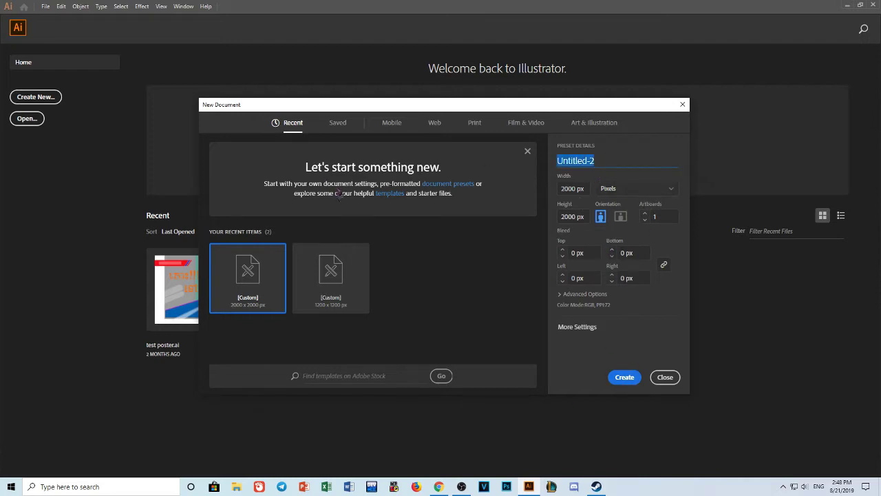
text(Coffee)
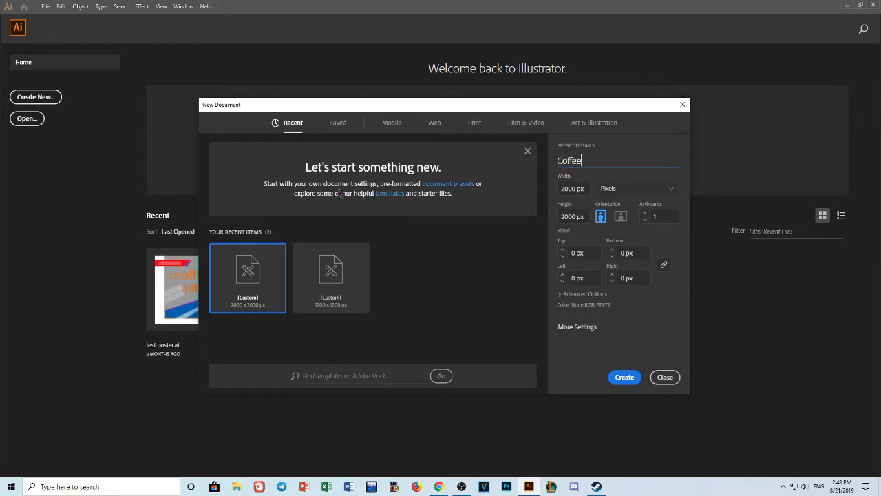
click(626, 378)
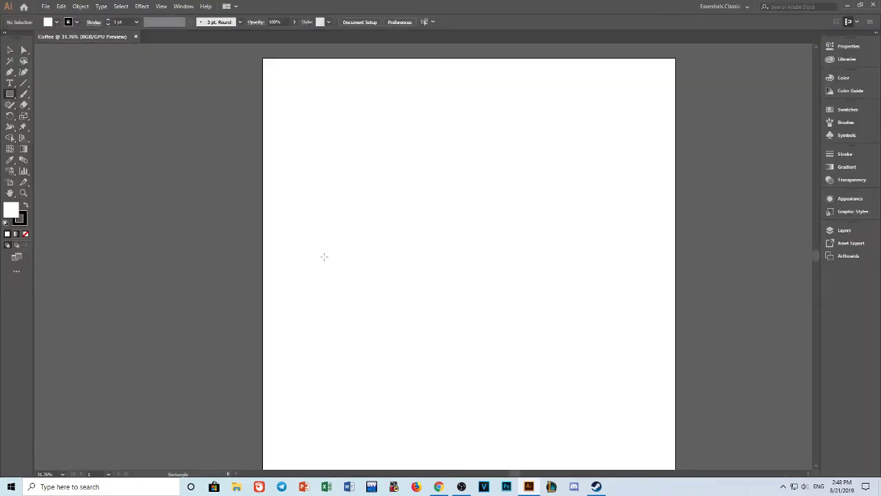
Draw a 1645 px circle centred on the artboard with the Ellipse tool.
alt+scroll(410, 196, down, 1)
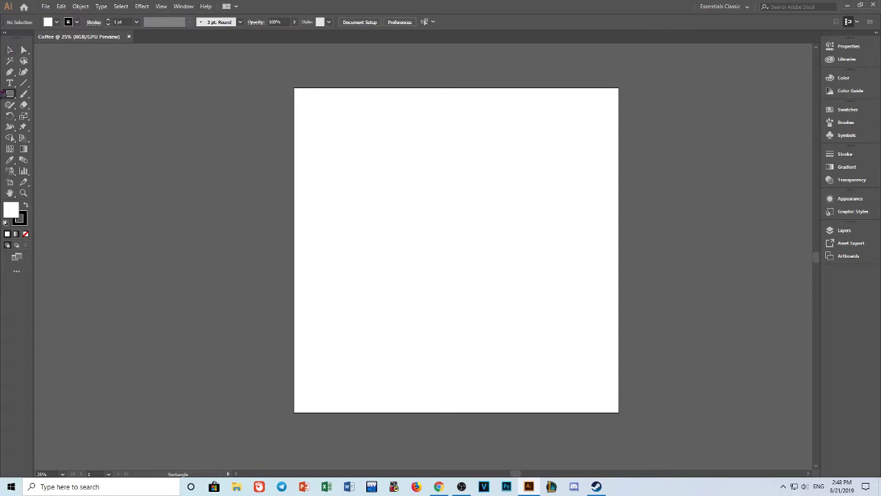
drag(9, 94, 49, 116)
mouse_move(343, 131)
mouse_down()
mouse_move(545, 346)
mouse_move(531, 357)
mouse_up()
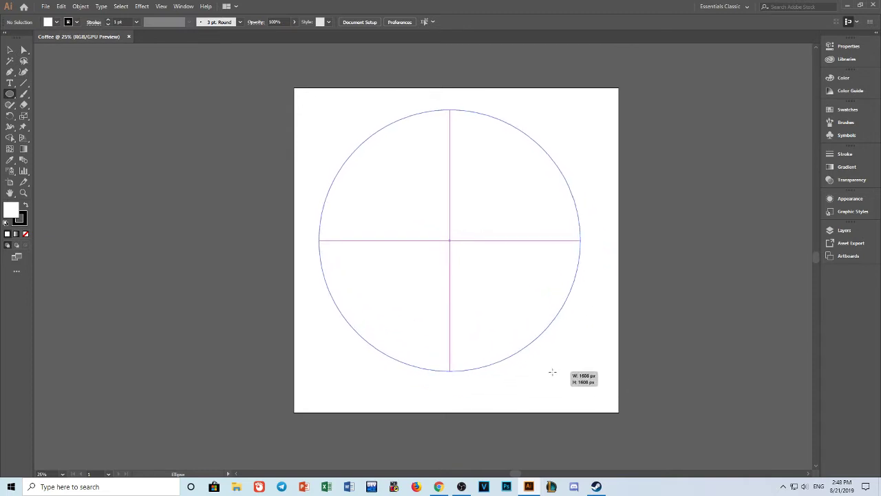
drag(532, 357, 567, 383)
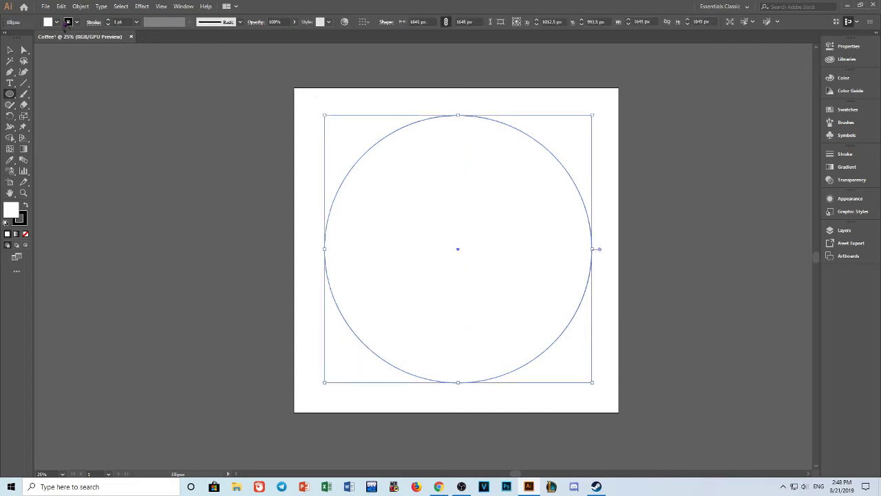
Remove the circle's outline and fill it dark brown.
click(77, 22)
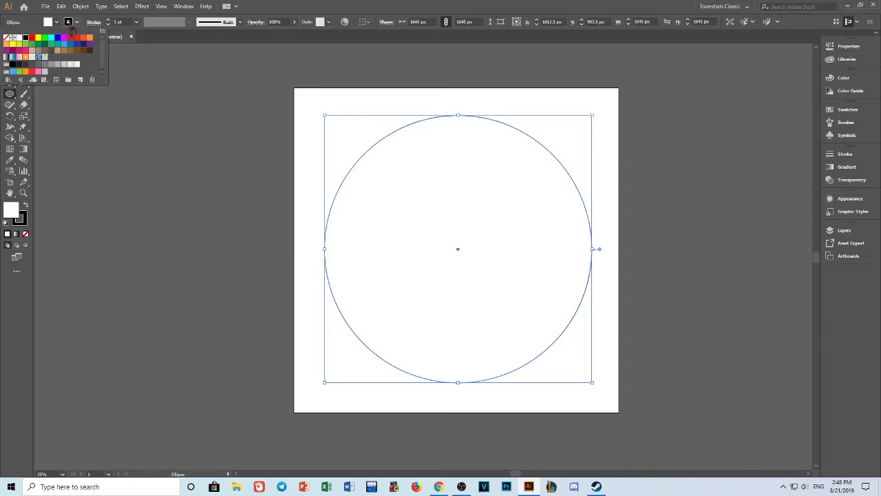
click(7, 38)
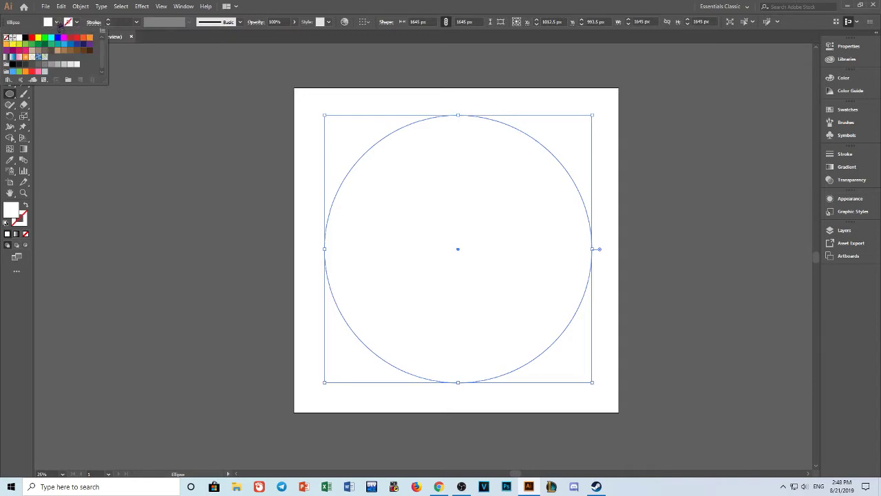
click(57, 22)
click(57, 22)
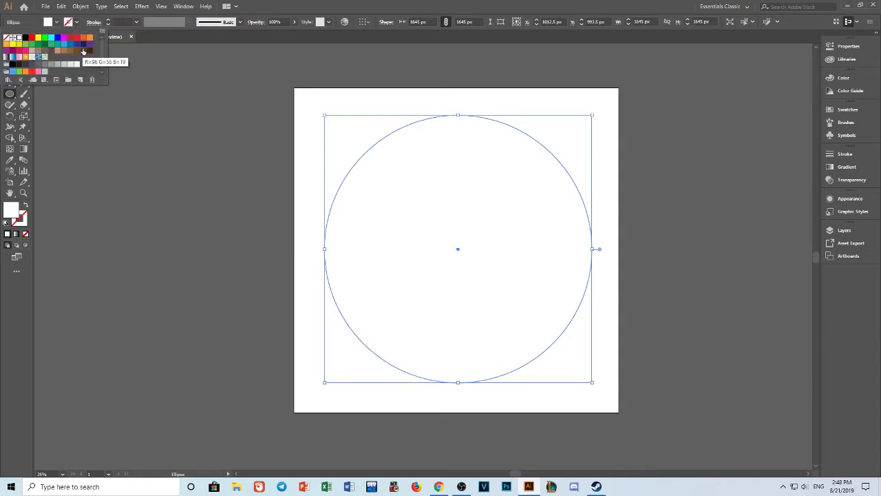
click(83, 51)
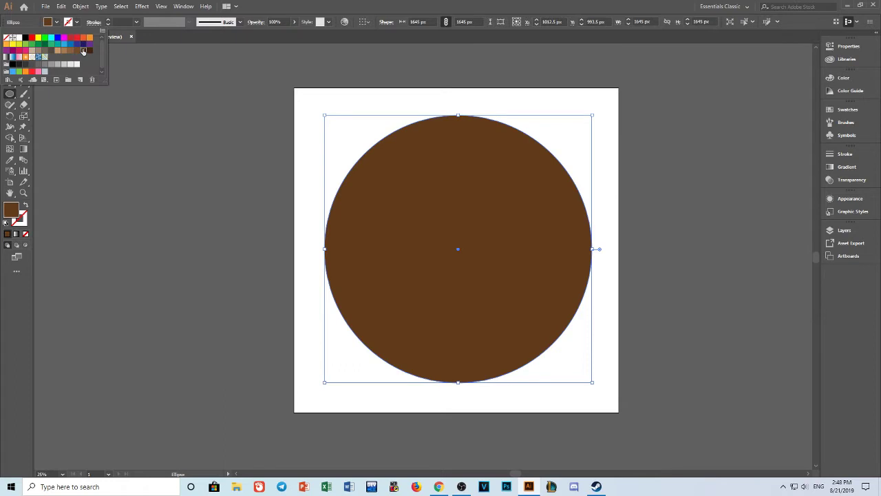
click(88, 52)
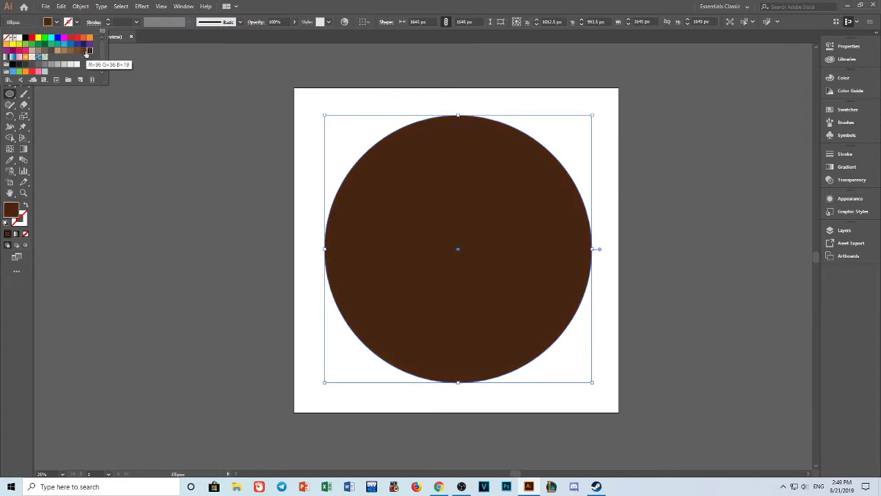
click(312, 11)
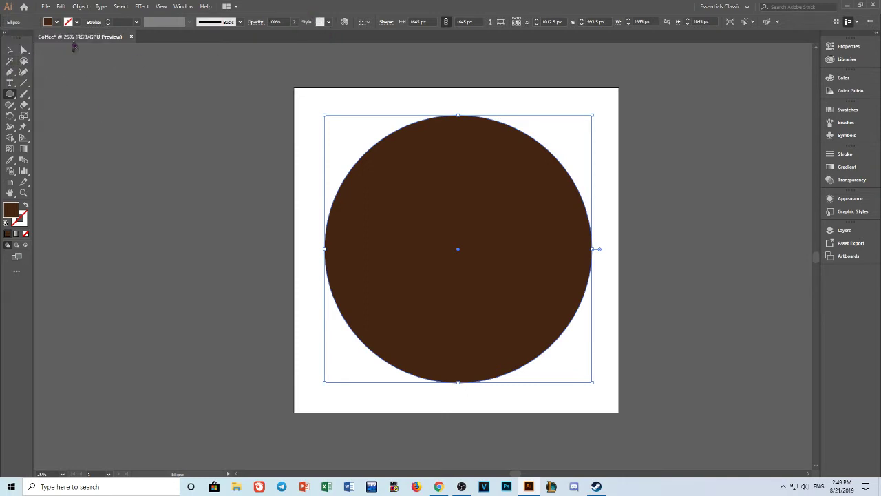
Give the circle a black outline with a 16 pt weight.
click(76, 23)
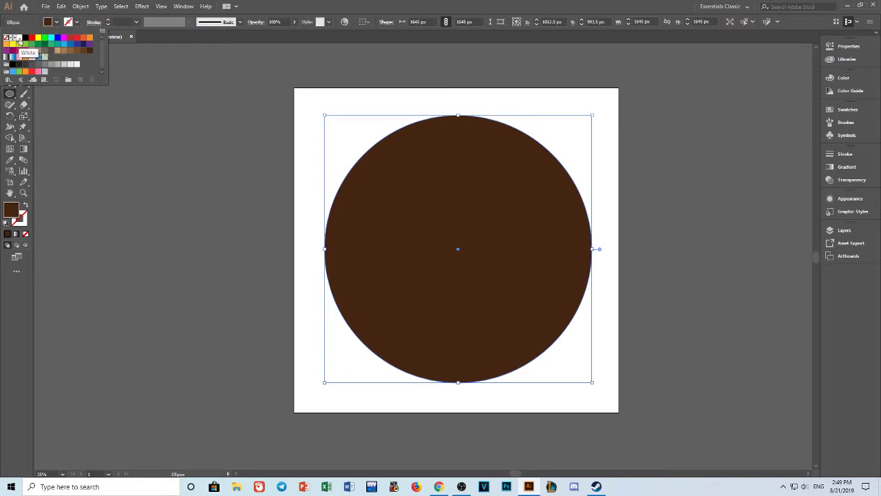
click(19, 39)
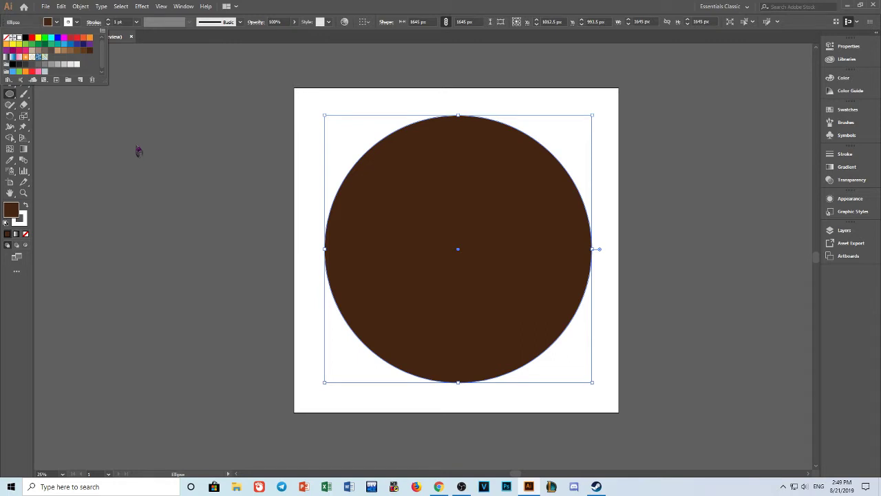
click(25, 38)
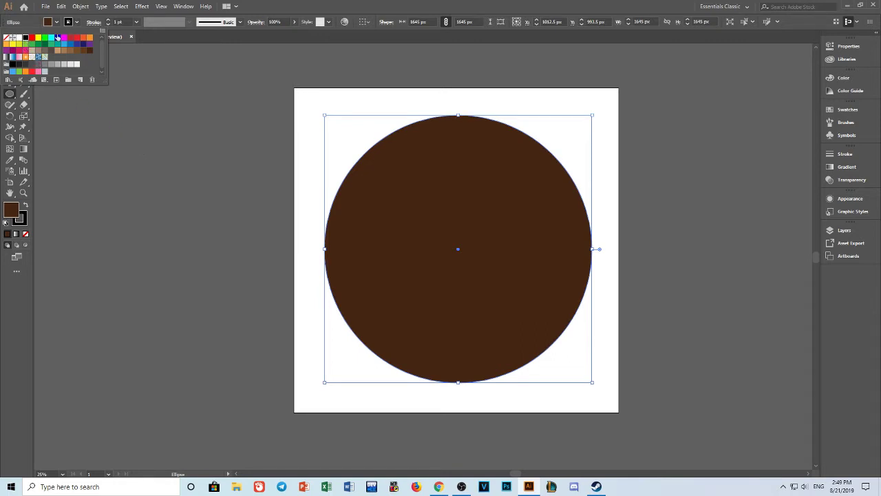
click(137, 22)
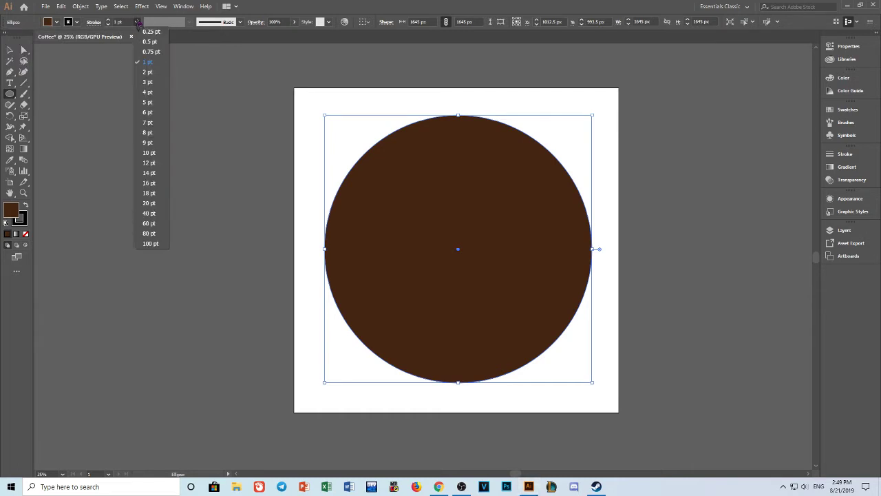
click(147, 122)
click(137, 22)
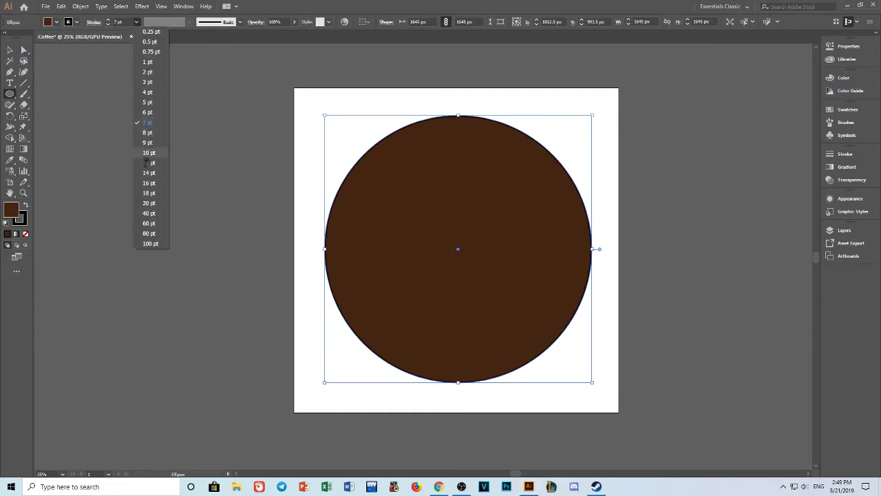
click(149, 183)
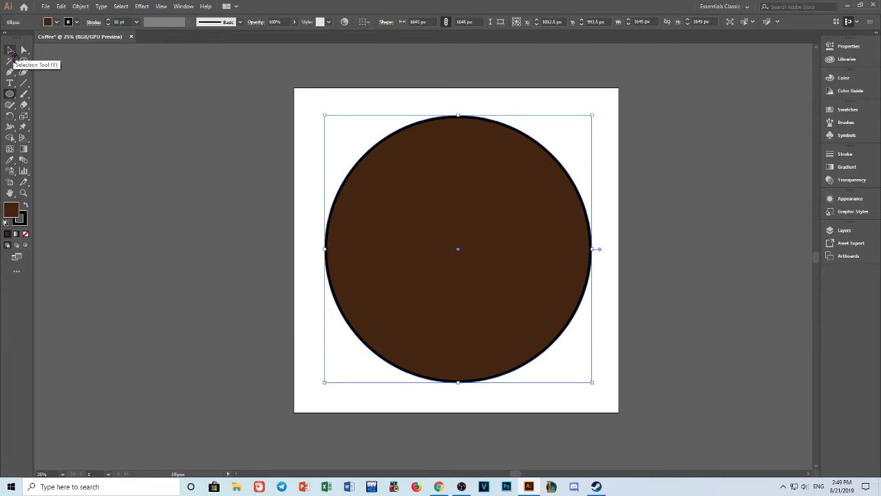
Paste a copy of the brown circle in front and scale it to about 1037 px around the centre.
click(11, 51)
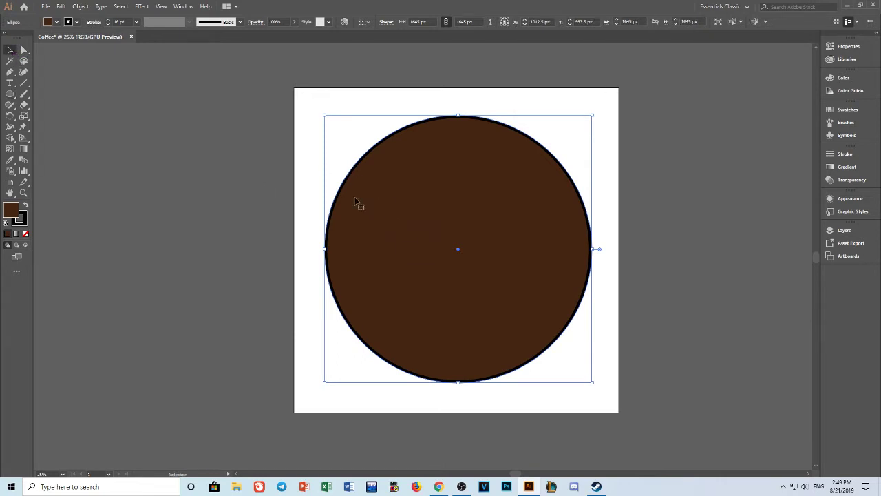
click(62, 6)
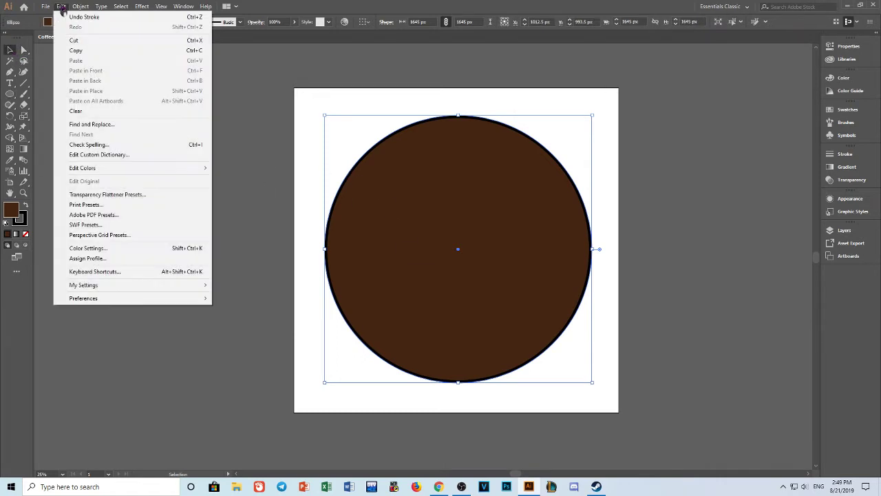
click(77, 52)
click(61, 6)
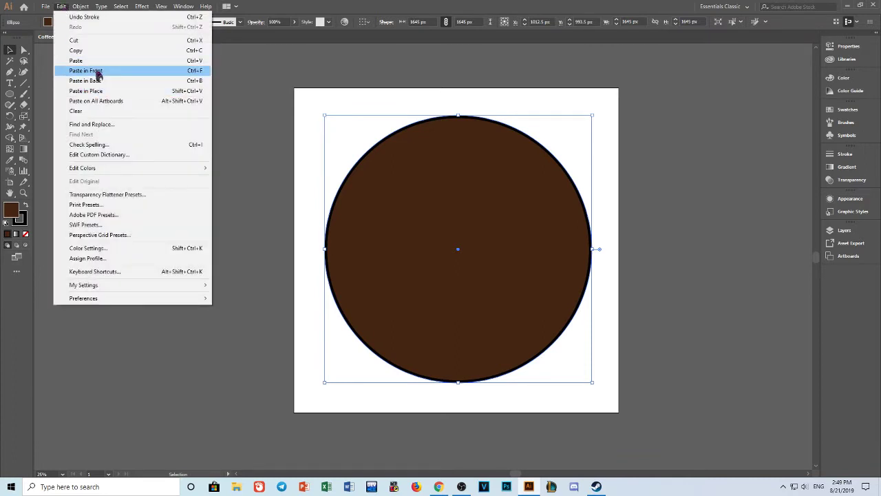
click(98, 72)
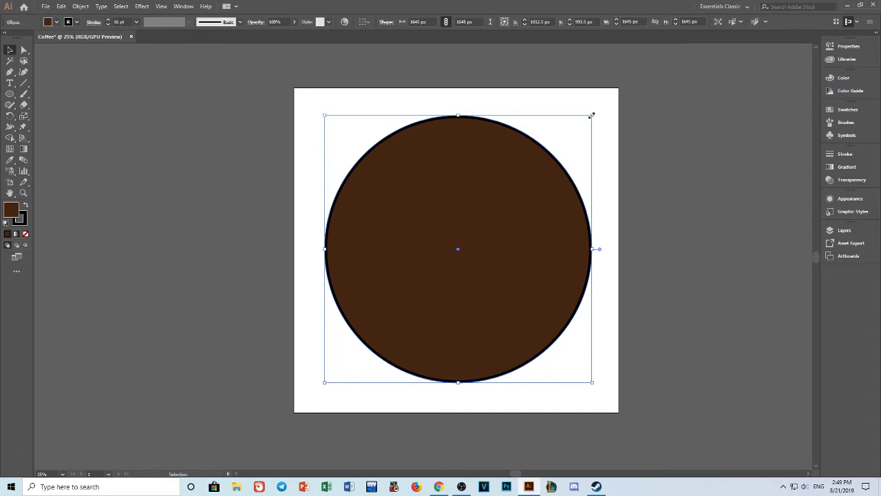
key(shift)
drag(591, 115, 580, 129)
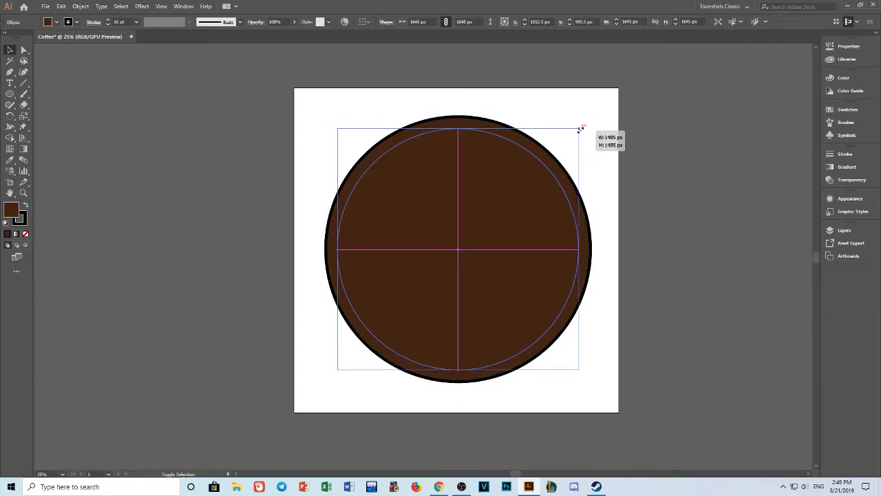
mouse_move(580, 128)
mouse_down()
mouse_move(587, 124)
mouse_move(558, 166)
mouse_up()
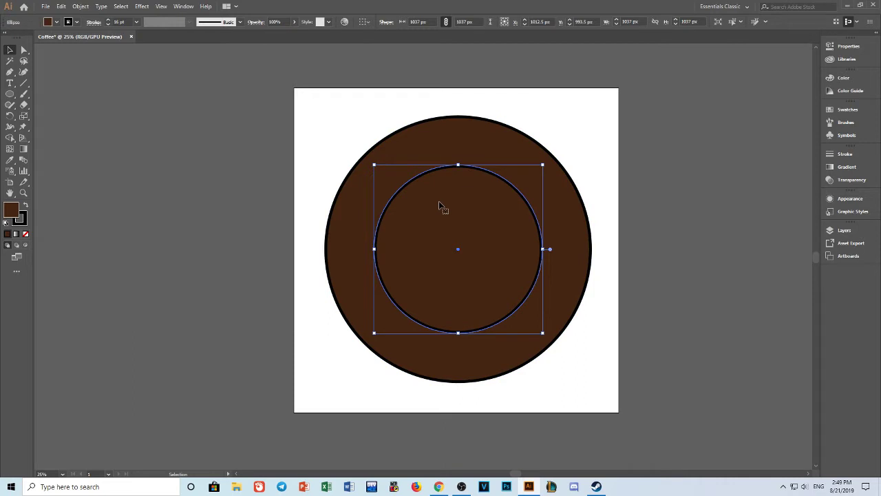
click(75, 22)
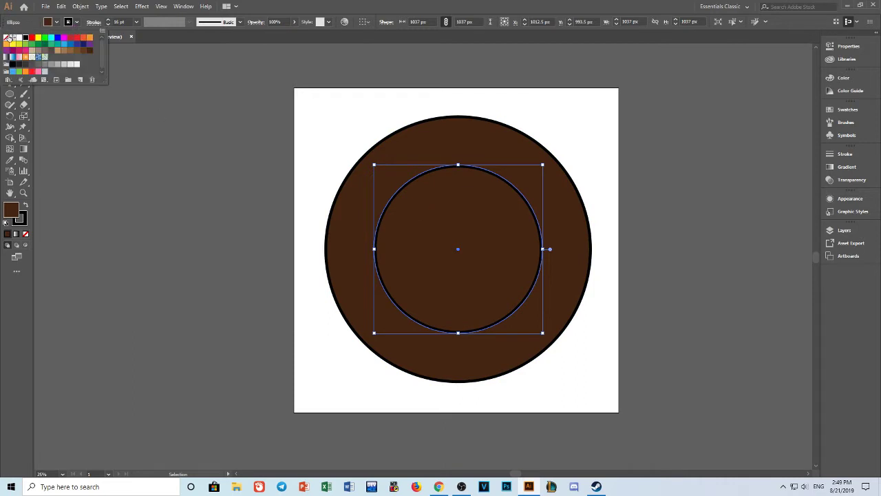
click(8, 38)
click(57, 23)
click(56, 23)
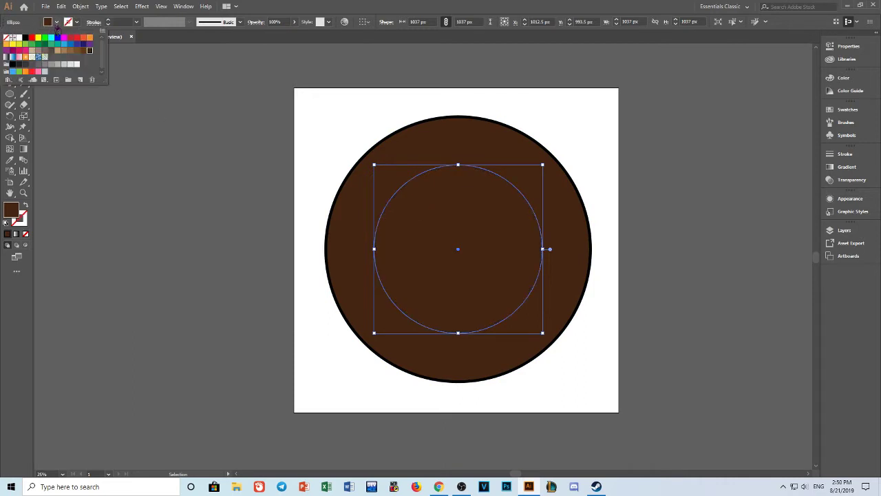
click(19, 38)
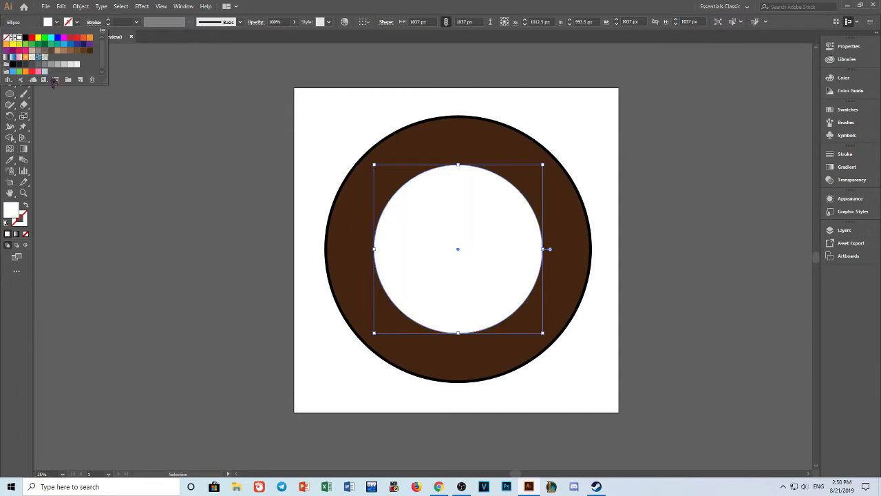
click(675, 193)
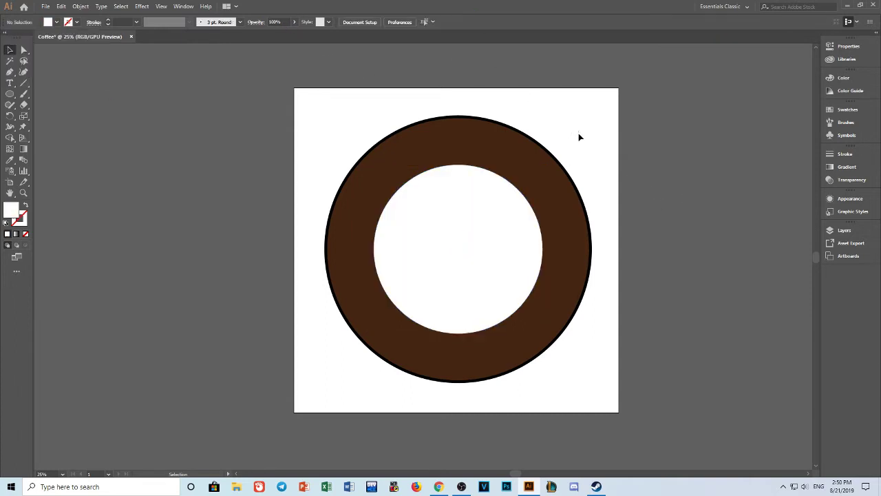
drag(579, 137, 297, 372)
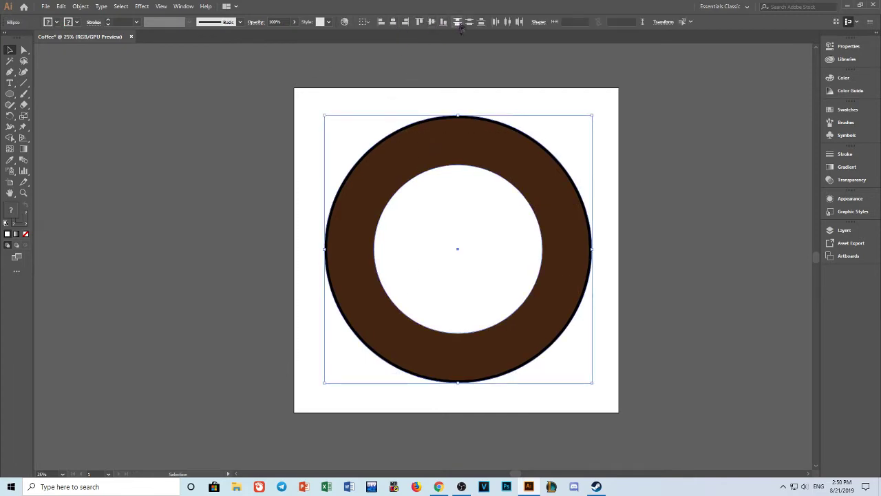
click(661, 175)
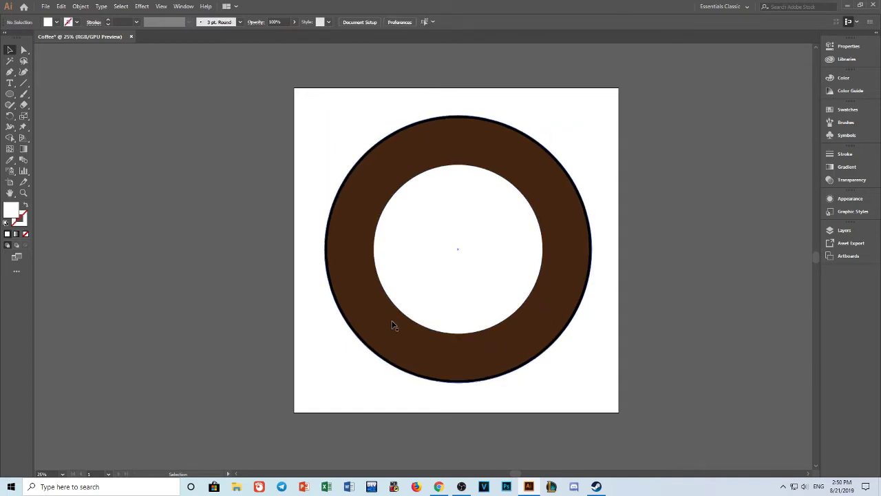
click(466, 316)
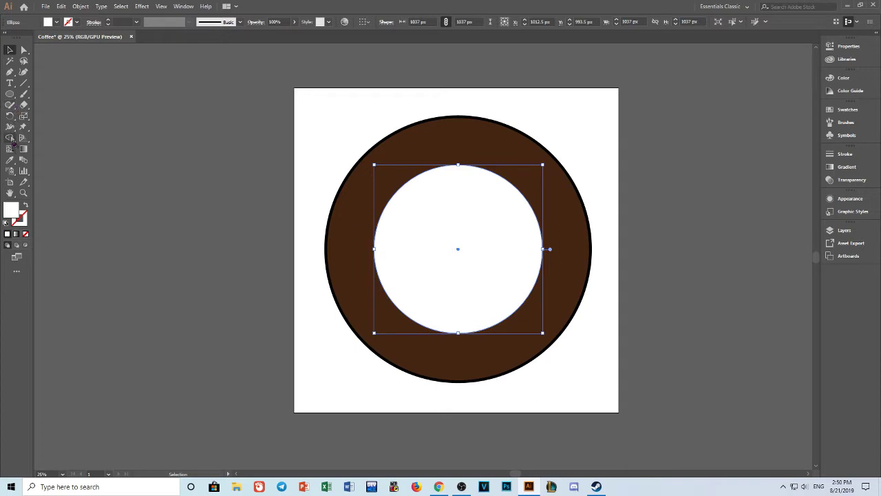
click(9, 83)
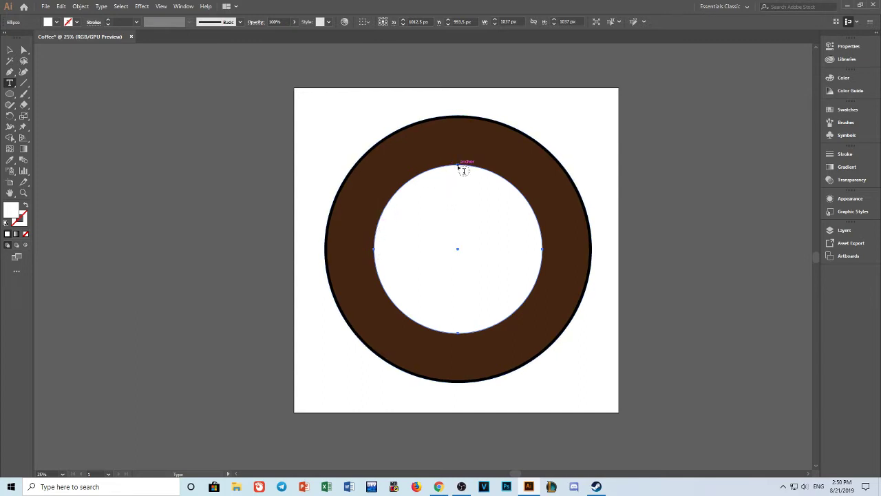
Discard the stray placeholder text and set the inner circle's fill to None.
click(460, 252)
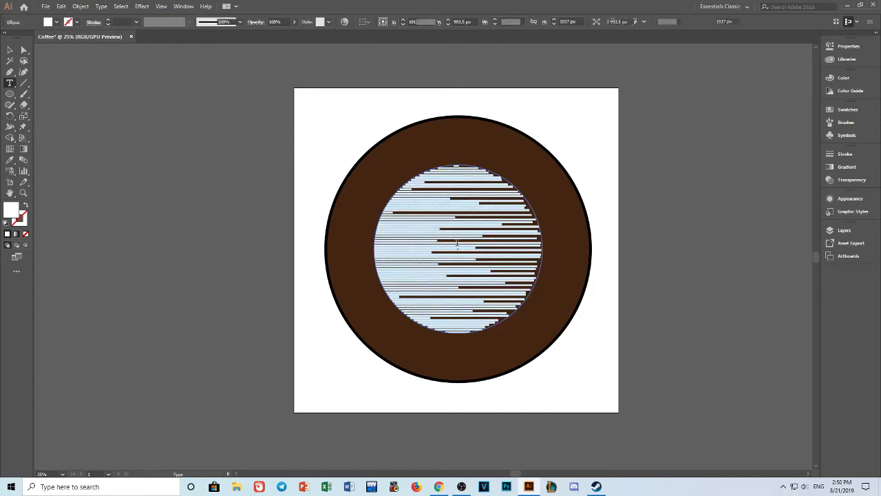
key(BackSpace)
key(ctrl+z)
key(ctrl+z)
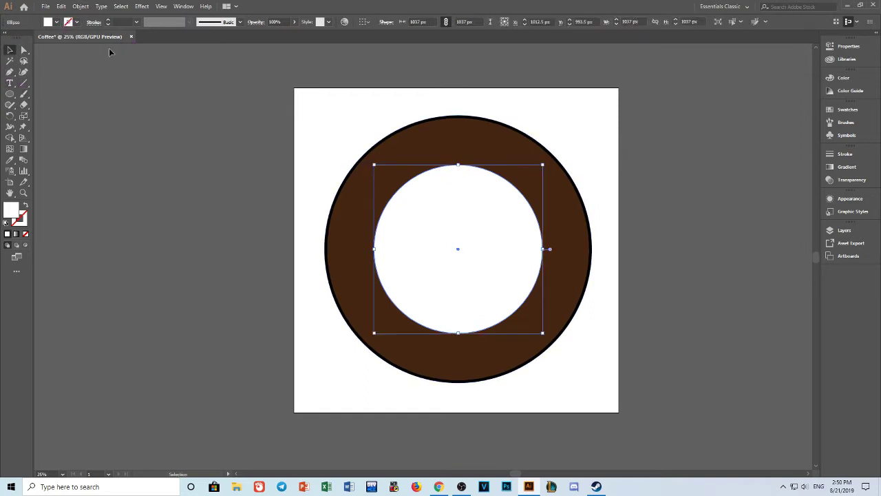
click(56, 22)
click(13, 39)
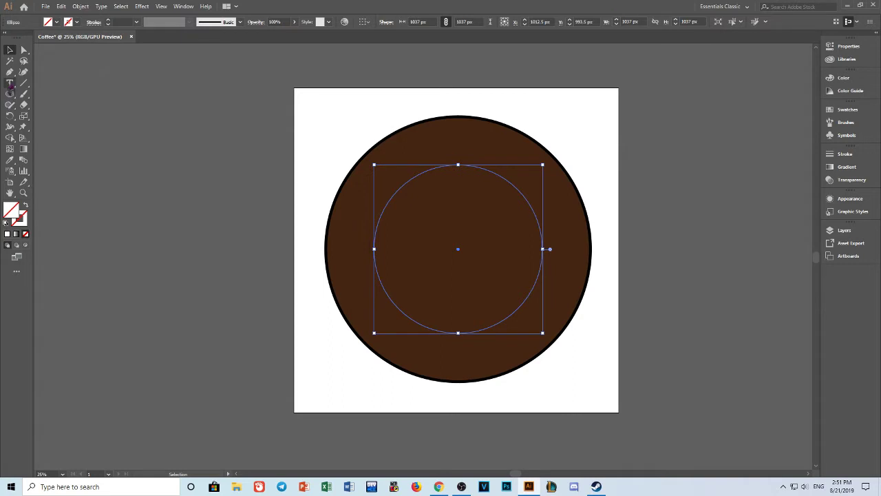
click(10, 83)
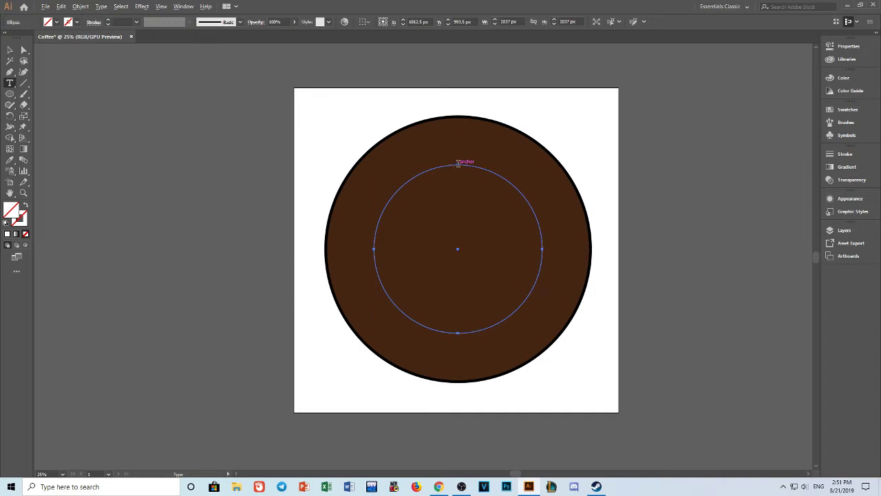
Make the inner circle a 48 pt text path, switch input language, and clear the placeholder text.
click(458, 163)
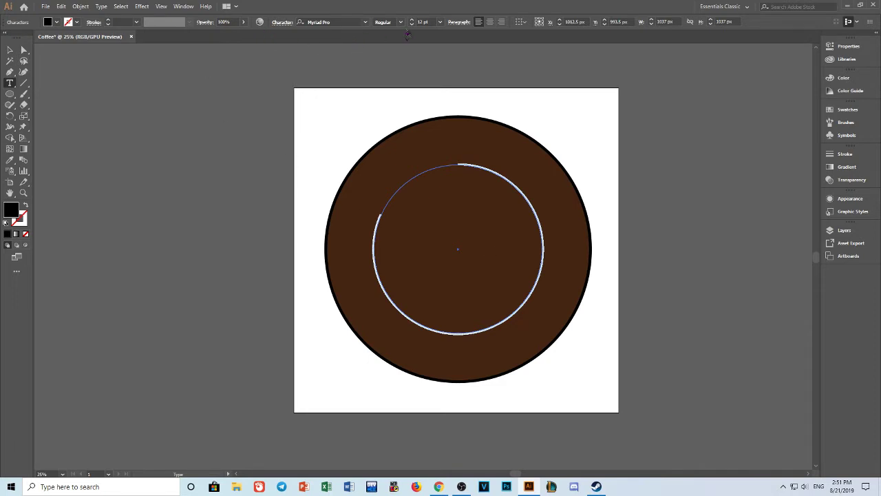
click(440, 22)
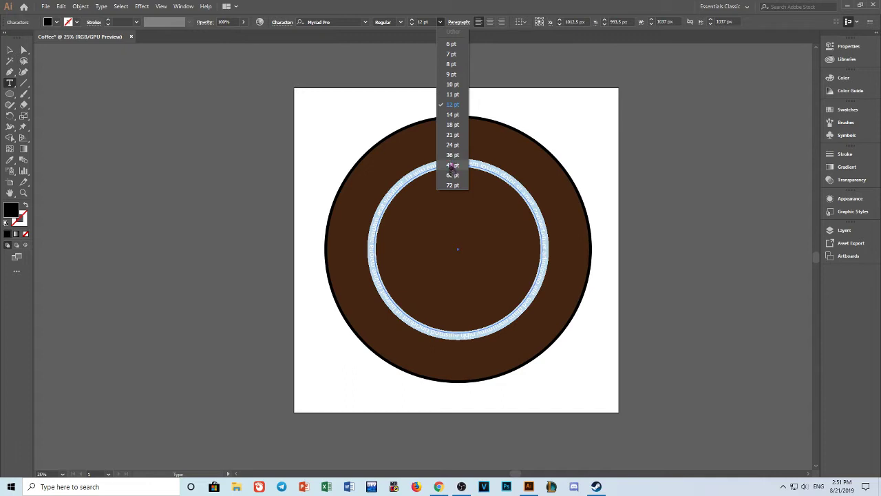
click(452, 166)
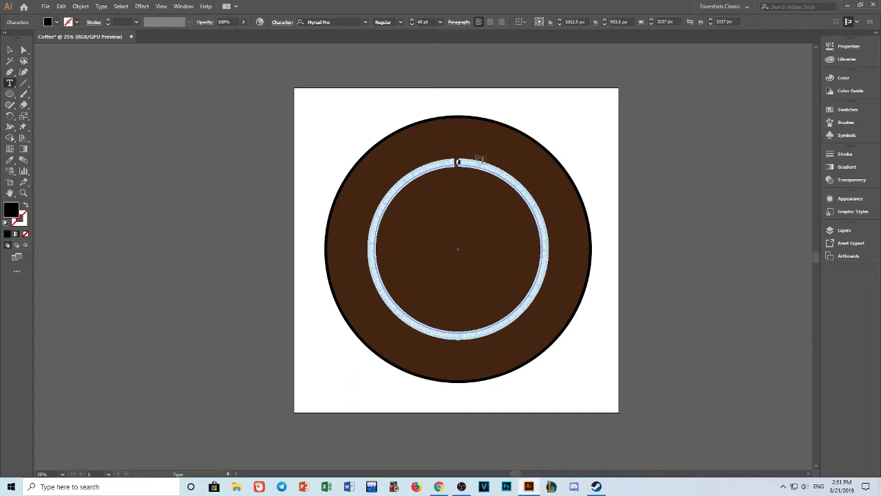
click(804, 486)
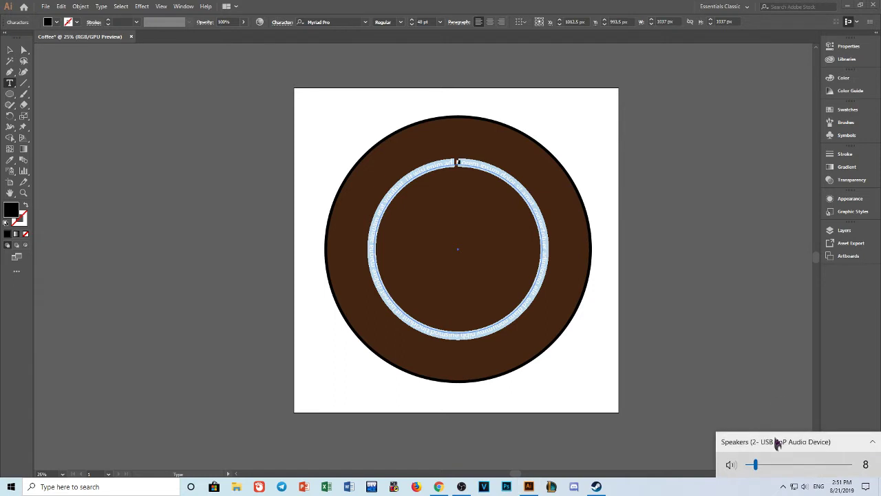
click(804, 486)
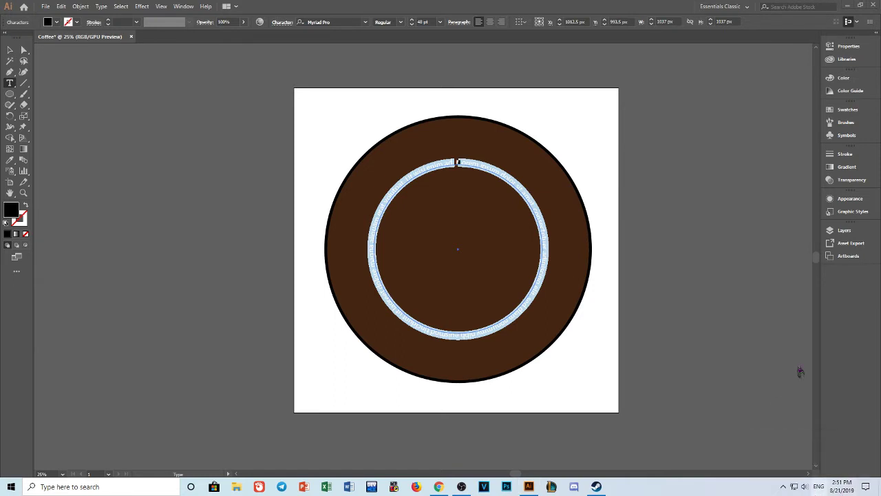
key(super+space)
click(789, 445)
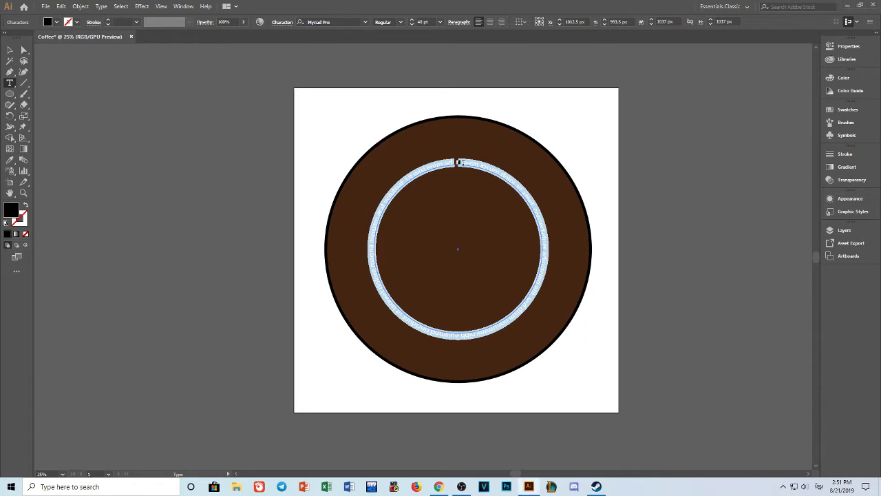
key(BackSpace)
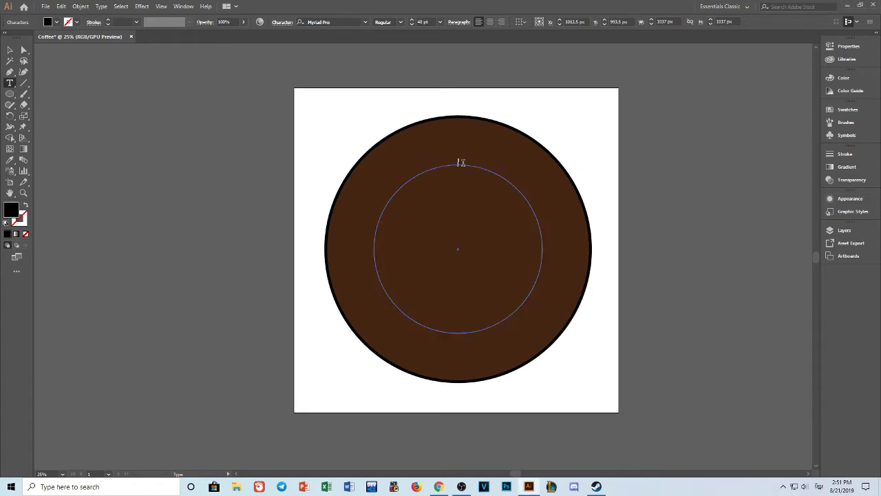
Type the Khmer word along the top of the circle path and fill it white.
click(462, 162)
text(eelawadee UI)
drag(459, 161, 520, 176)
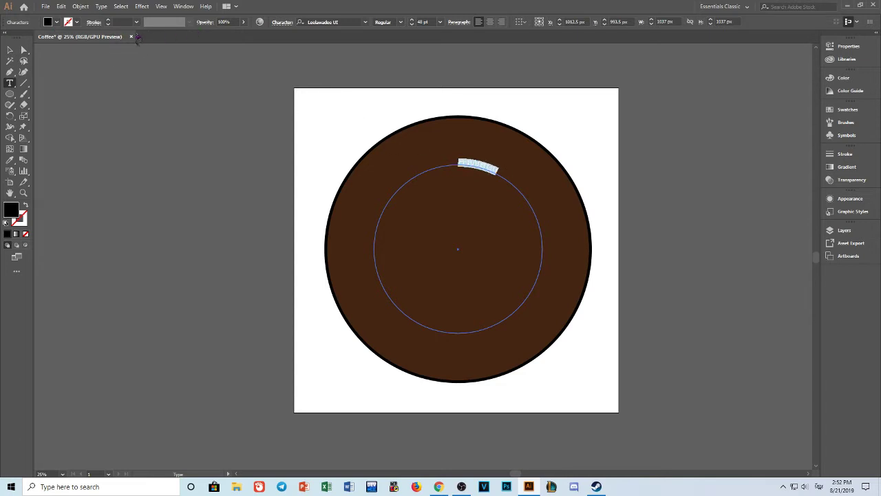
click(56, 24)
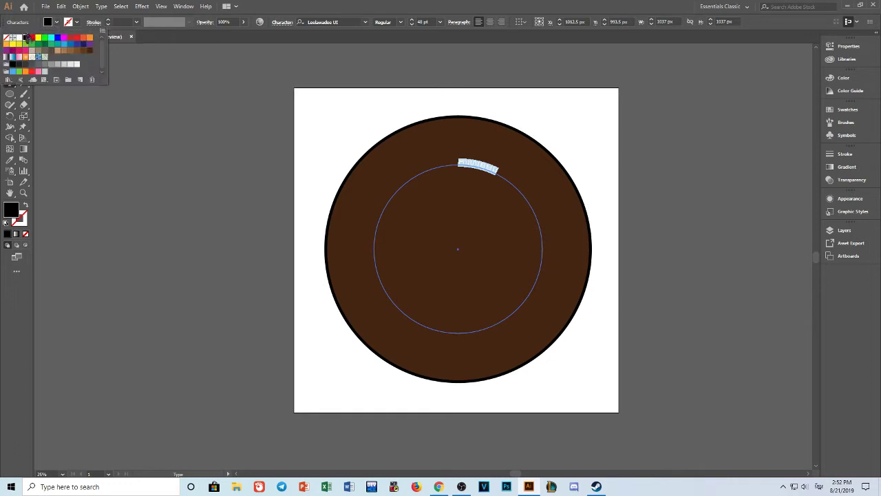
click(20, 38)
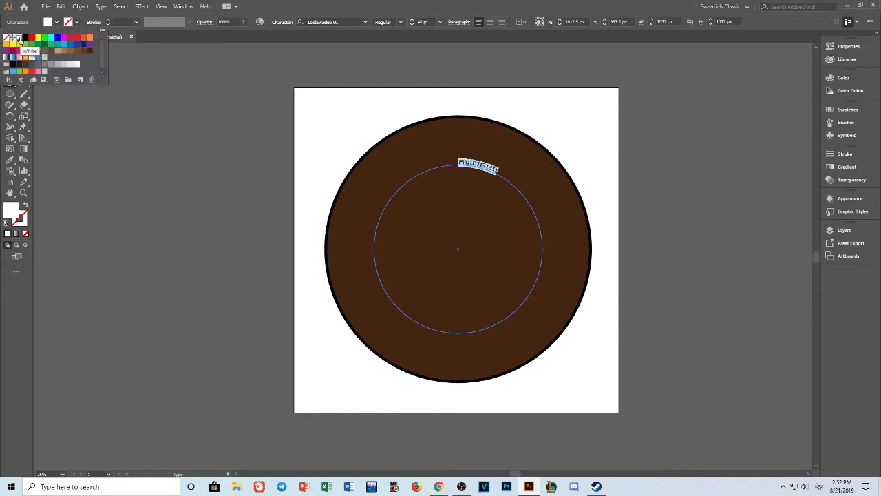
click(368, 29)
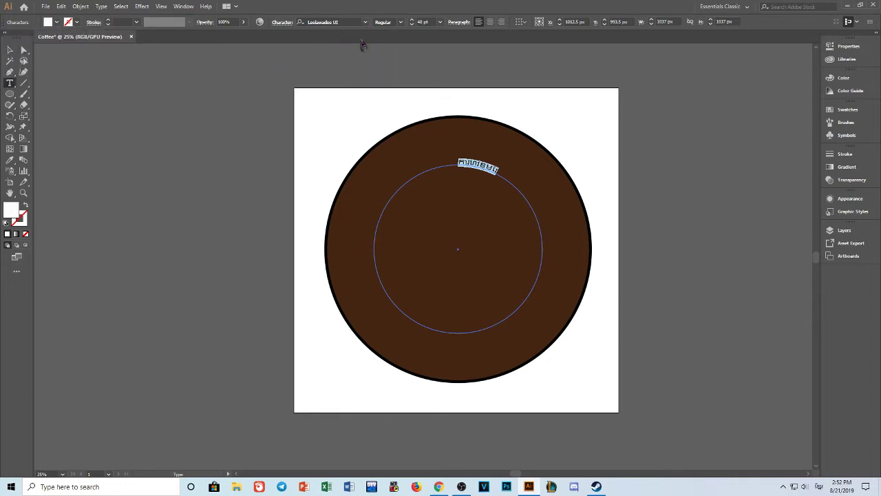
Set the curved Khmer text to NiDA Funan and enlarge it from 72 pt to 211 pt.
click(366, 23)
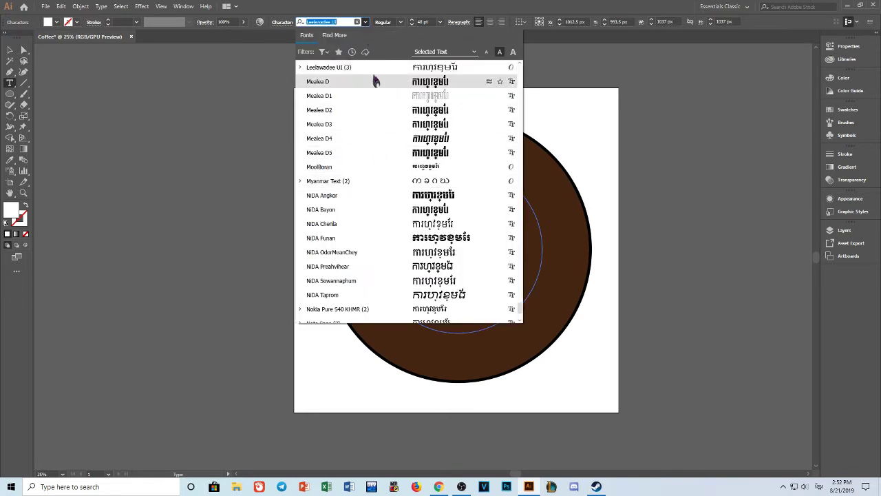
click(389, 239)
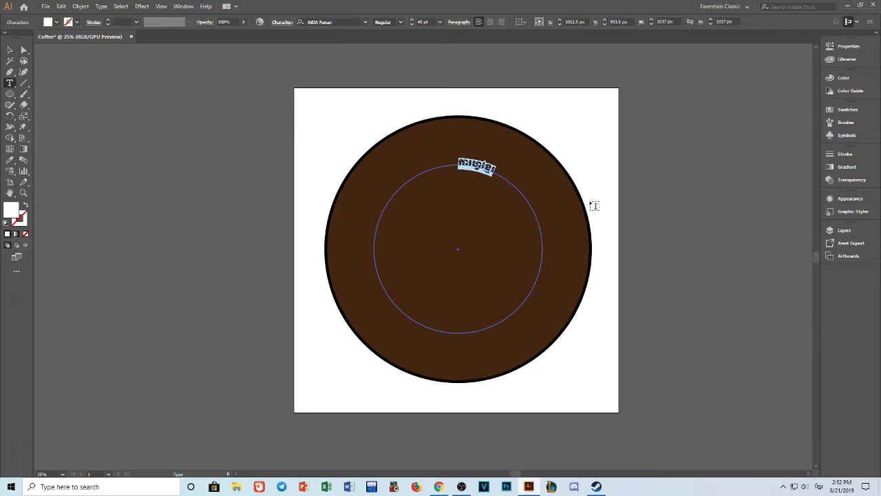
click(440, 22)
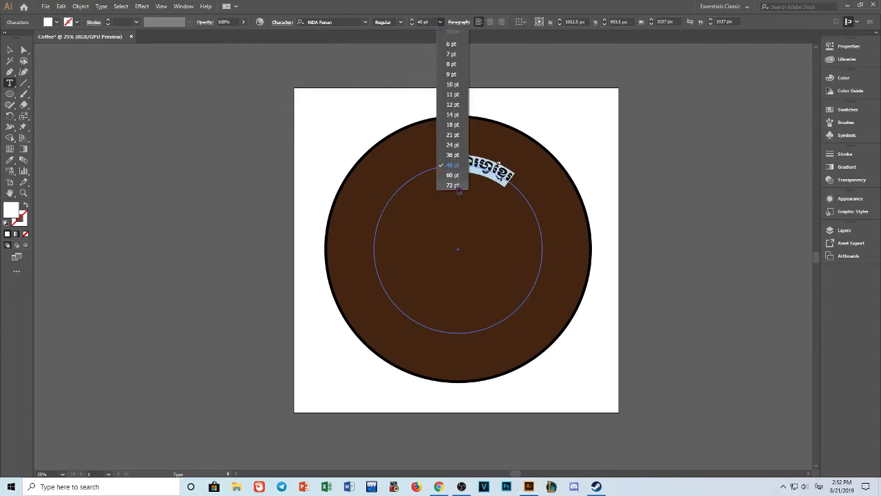
click(453, 185)
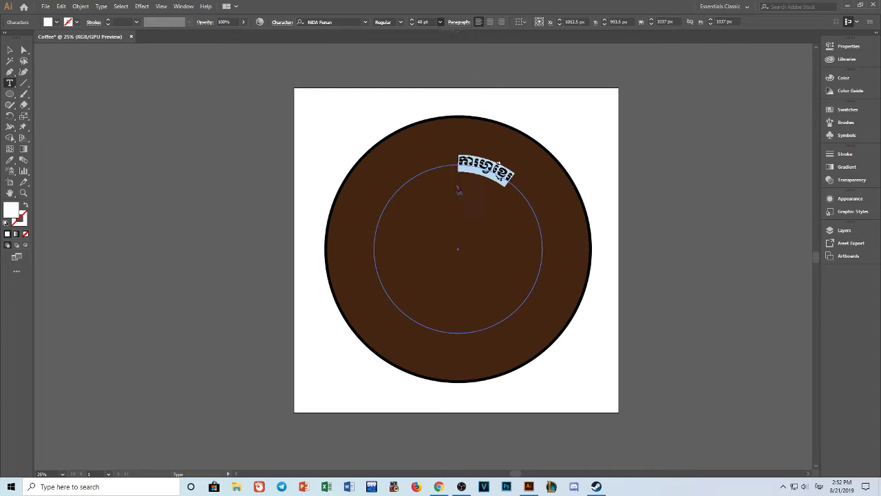
click(413, 21)
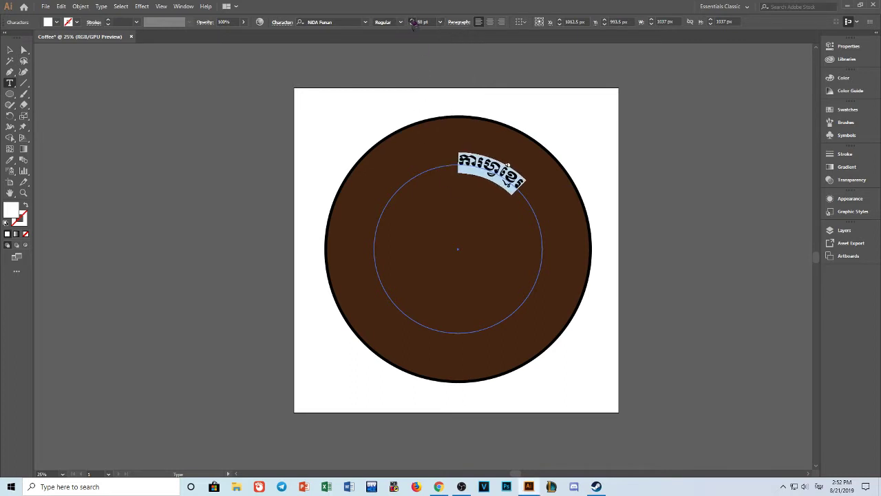
click(413, 21)
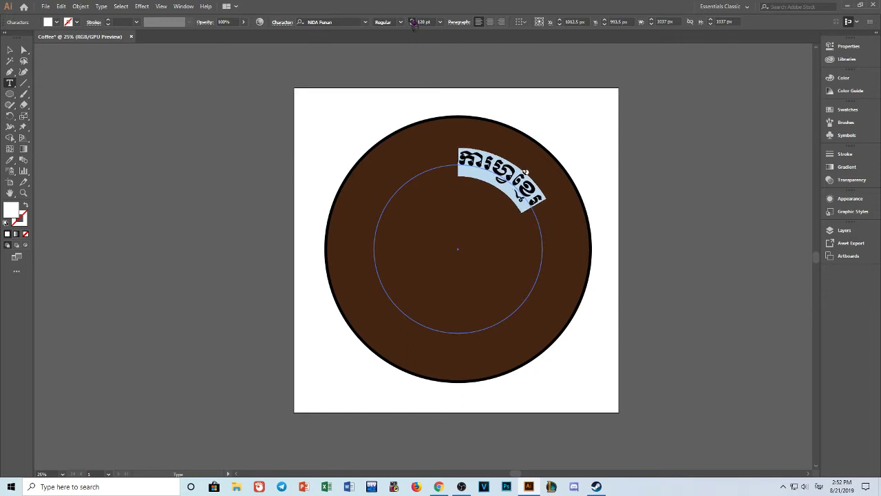
click(413, 21)
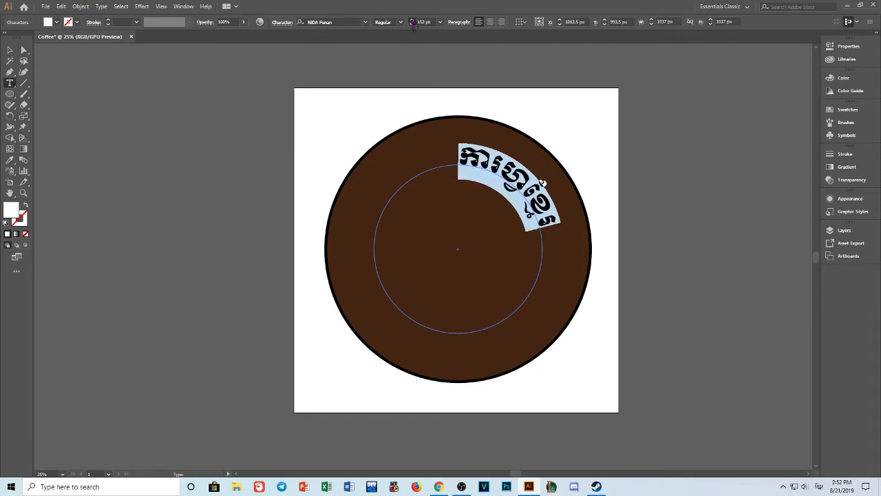
click(413, 21)
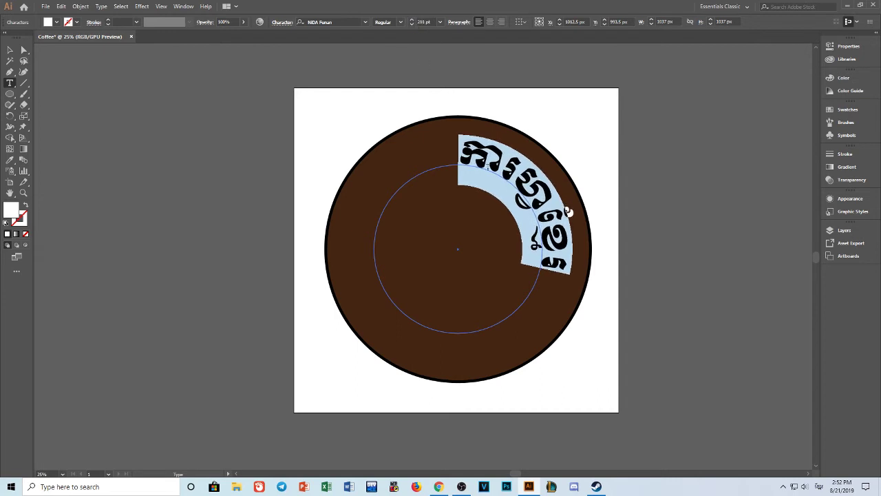
click(512, 176)
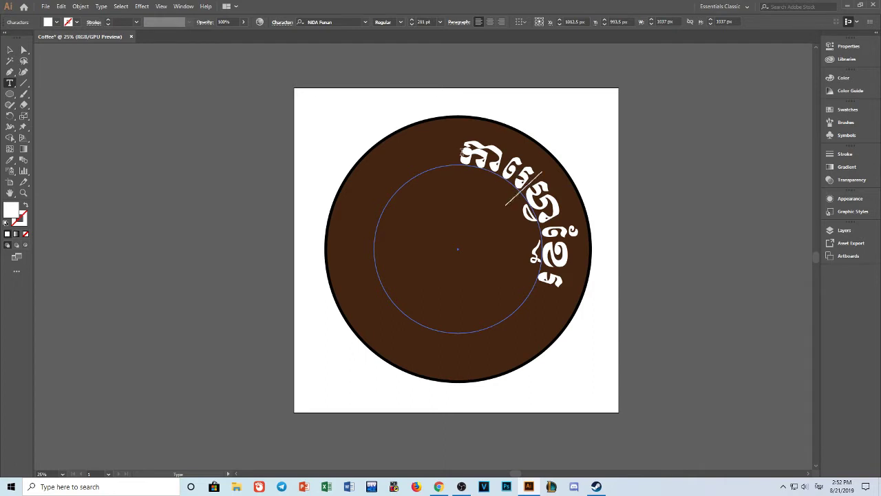
drag(461, 150, 556, 300)
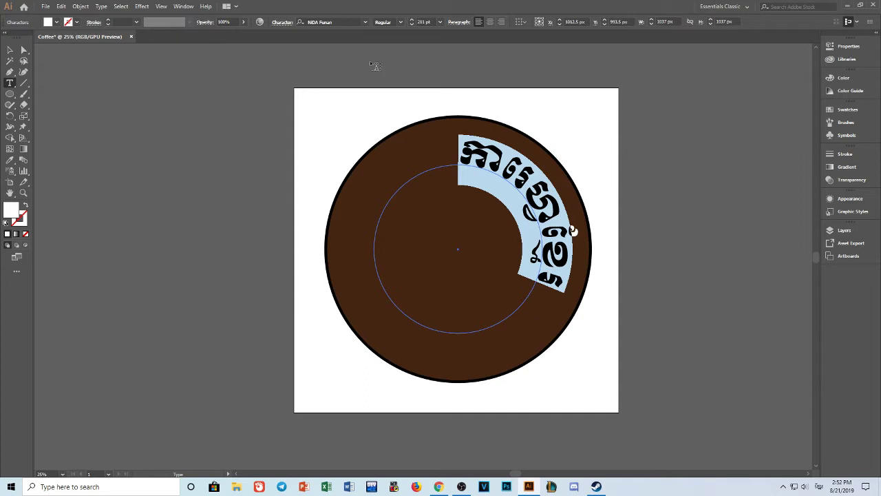
Switch the curved text's font to Tlok in the Character panel.
click(280, 22)
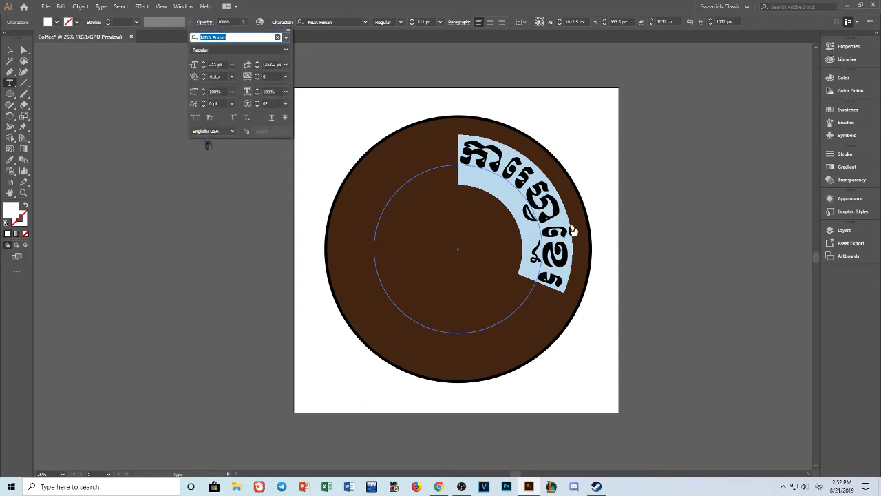
click(231, 131)
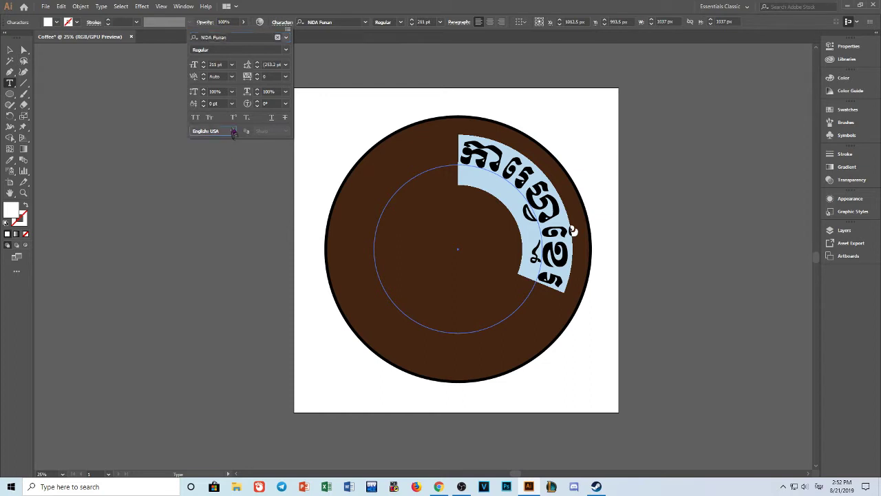
click(231, 131)
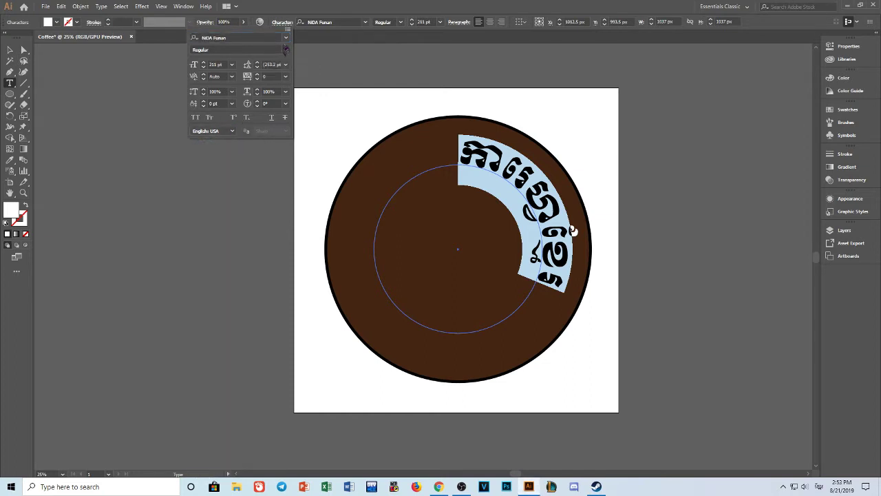
click(286, 41)
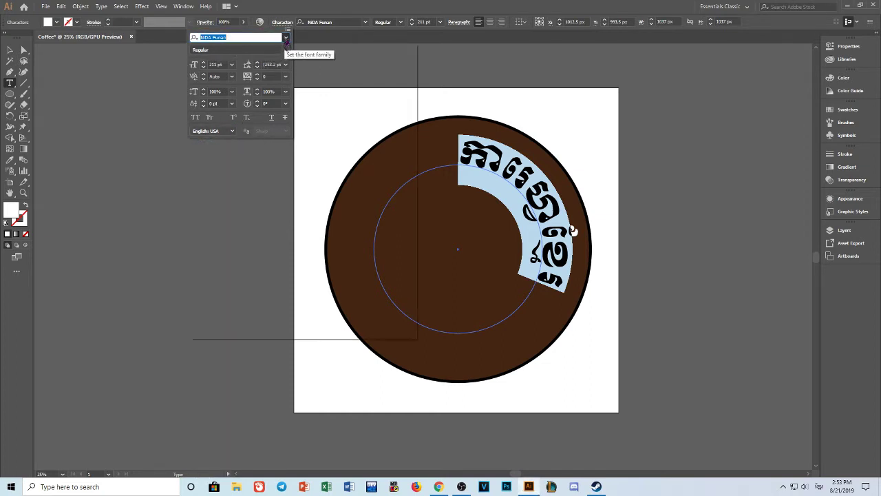
click(286, 38)
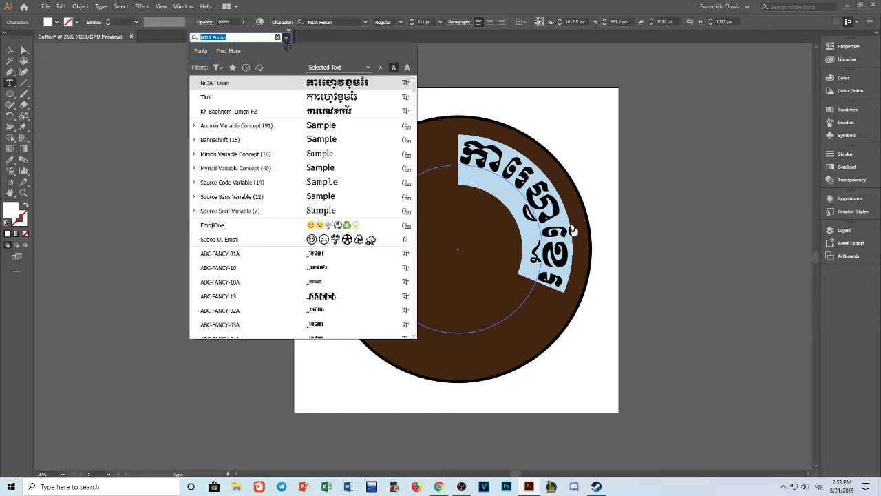
click(289, 102)
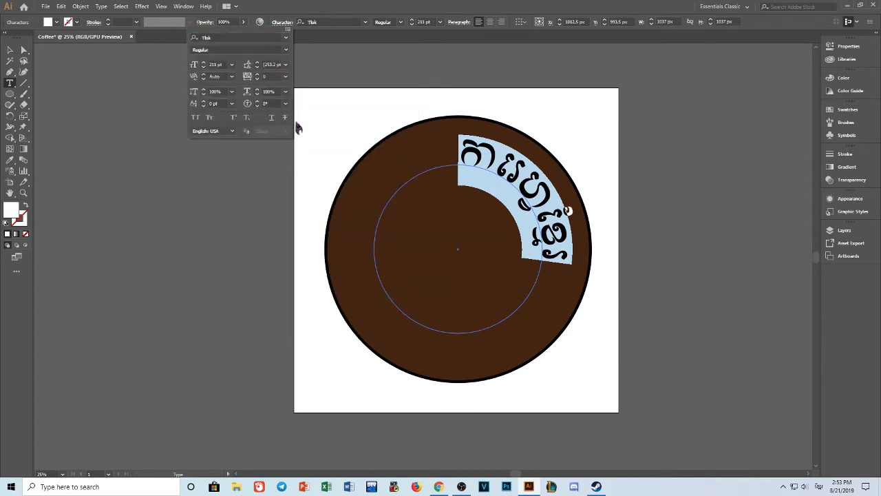
Toggle Superscript, Underline and Strikethrough on the curved text, leaving tracking at 0.
click(234, 117)
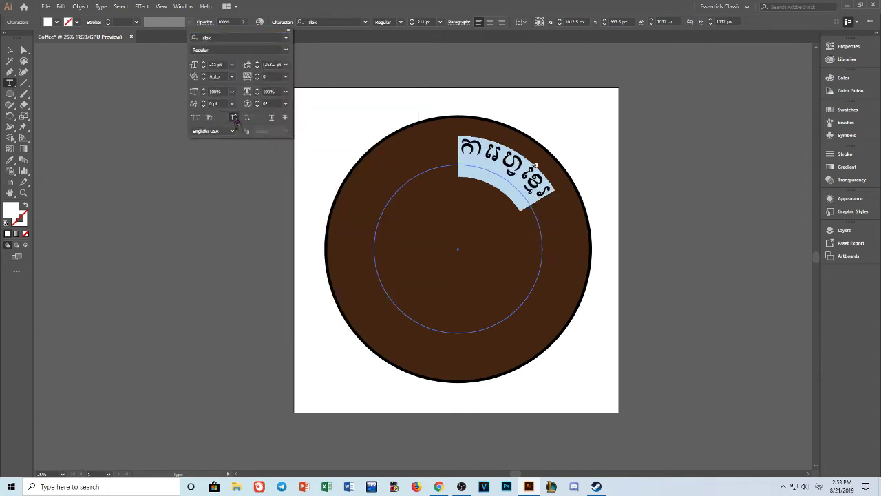
click(234, 118)
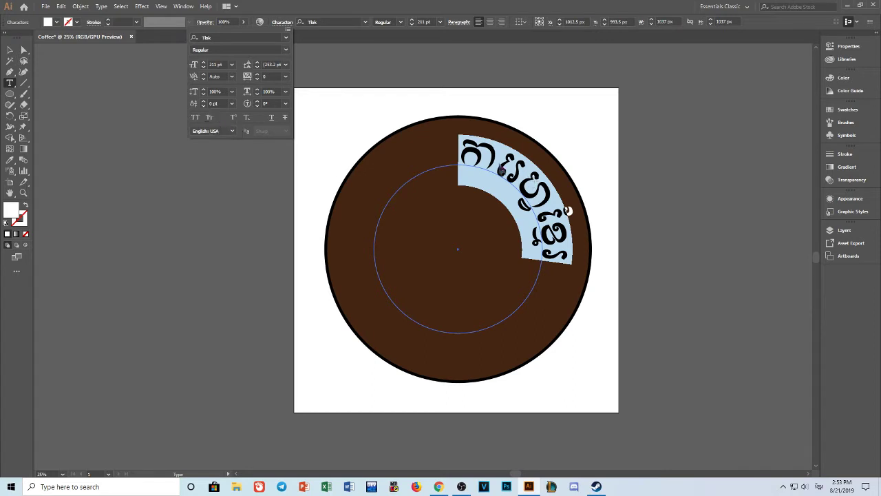
click(272, 118)
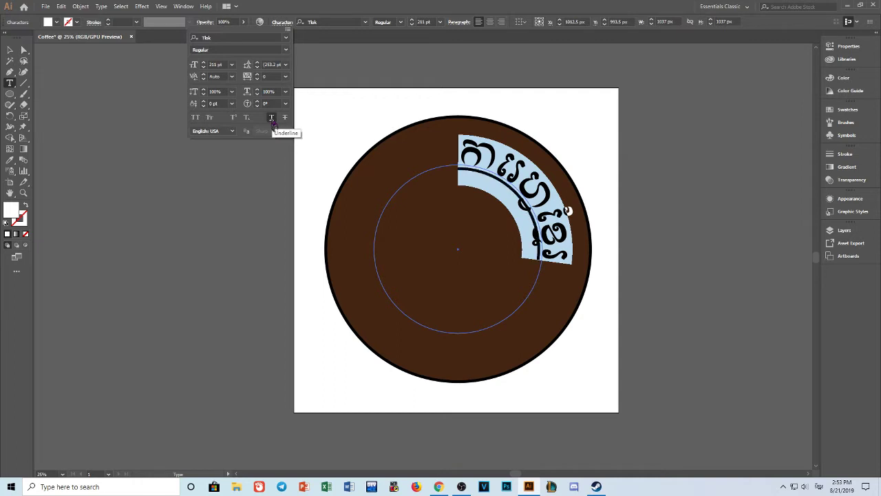
click(271, 119)
click(284, 118)
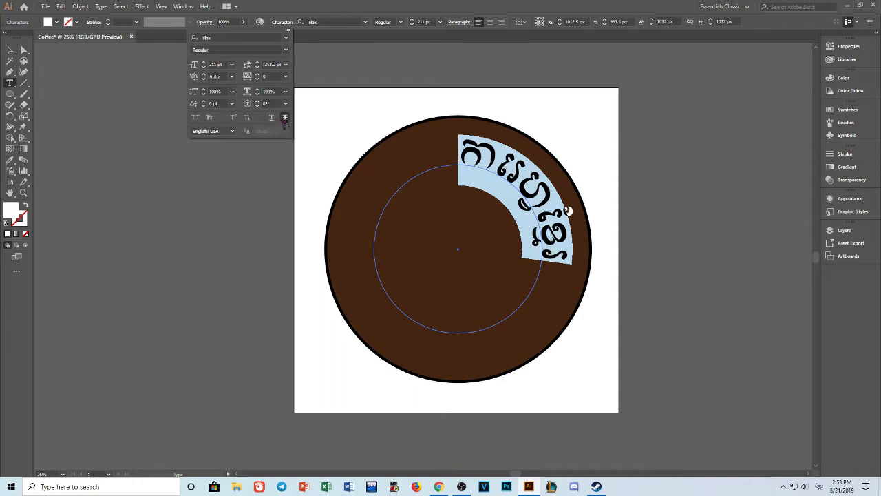
click(286, 77)
click(287, 84)
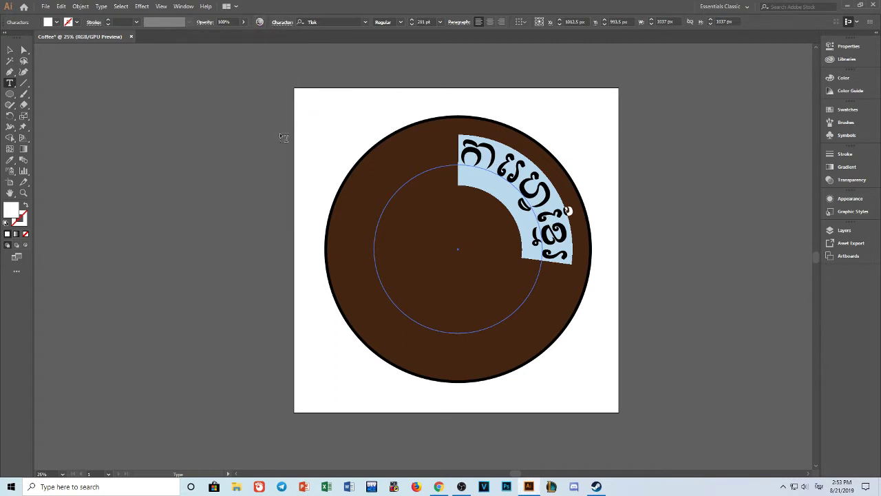
Replace the middle characters of the curved Khmer word with 'ហ្វ' to fix its spelling.
click(458, 22)
click(460, 22)
drag(497, 164, 534, 208)
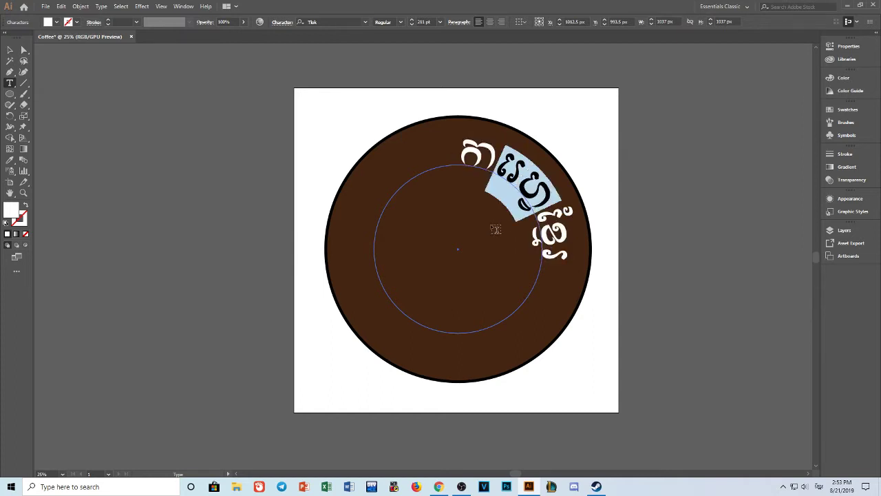
key(BackSpace)
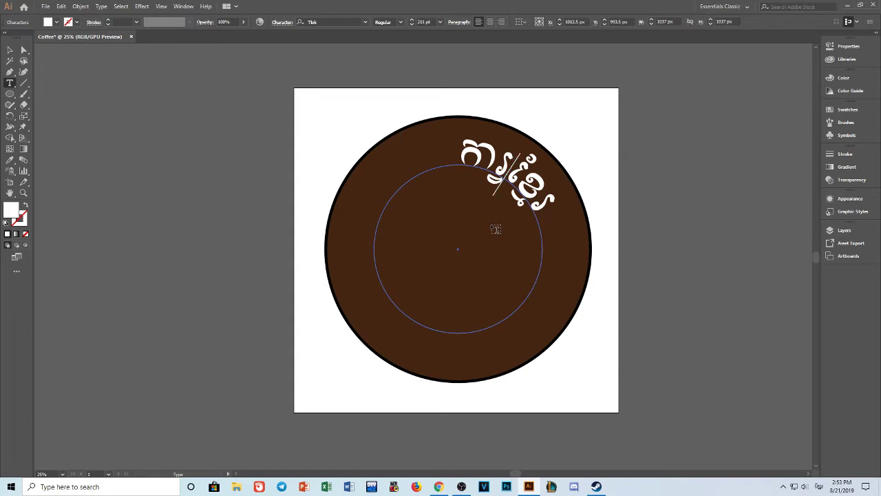
text(ហ្)
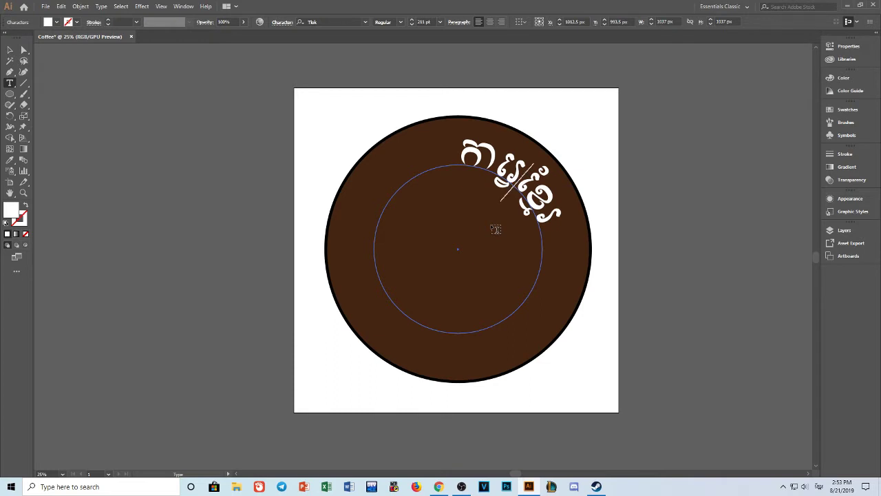
key(BackSpace)
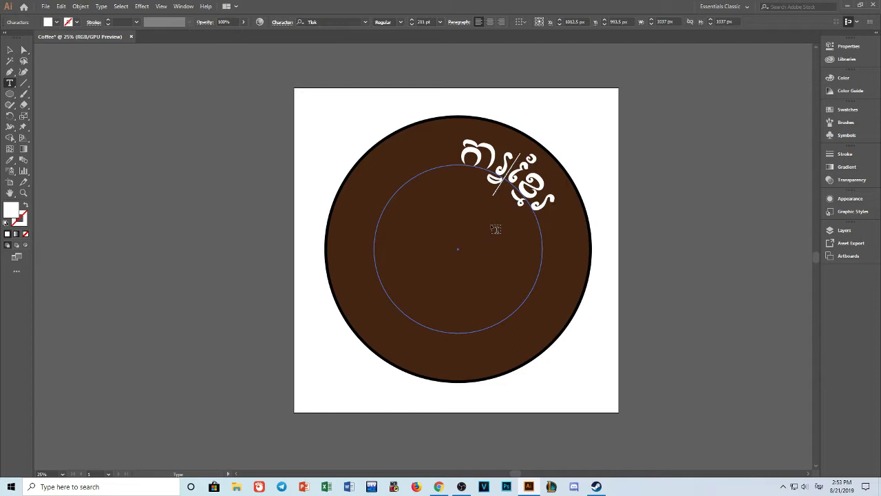
text(ហ្)
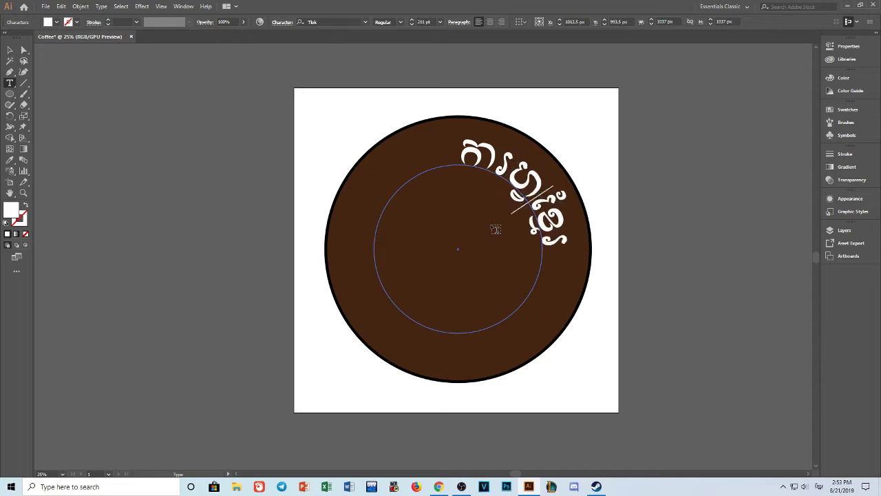
text(វ)
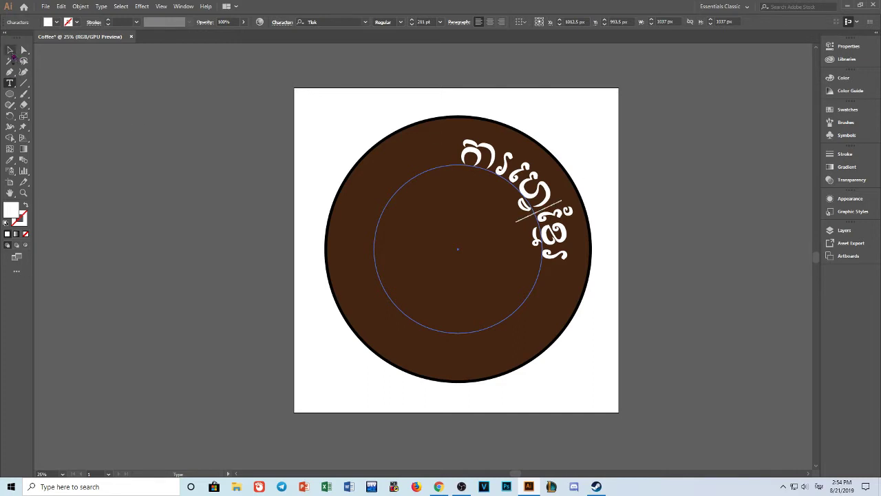
Slide the Khmer type-on-path counter-clockwise until it is centred across the top of the circle.
click(11, 51)
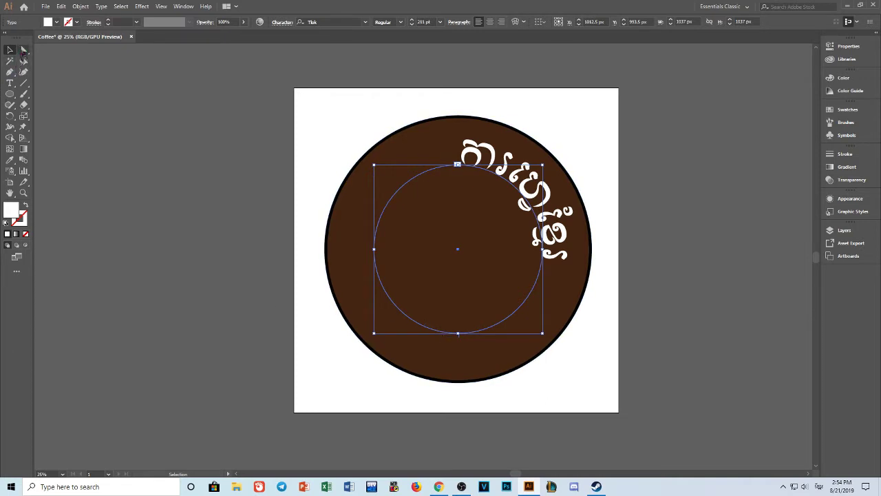
click(24, 50)
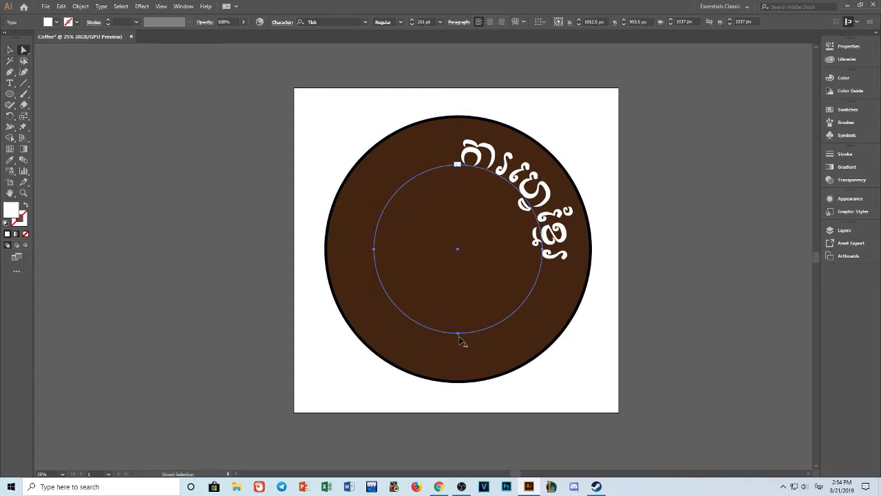
drag(459, 339, 507, 336)
drag(534, 332, 569, 317)
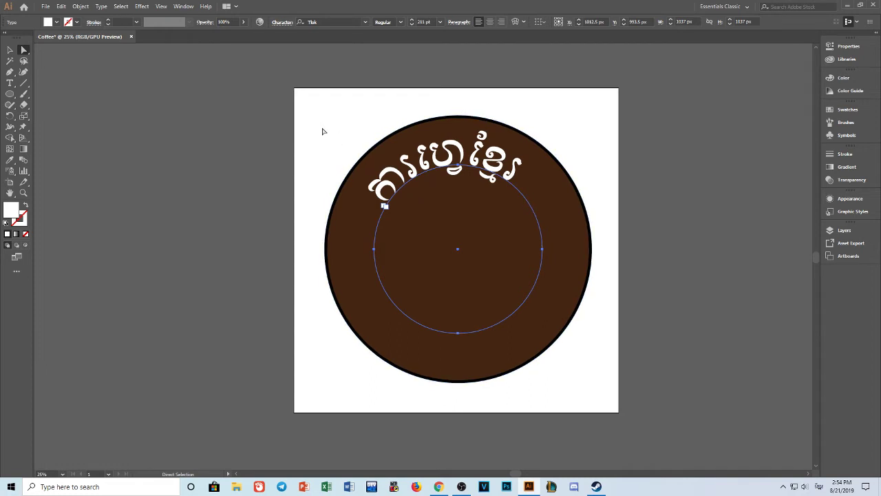
click(283, 23)
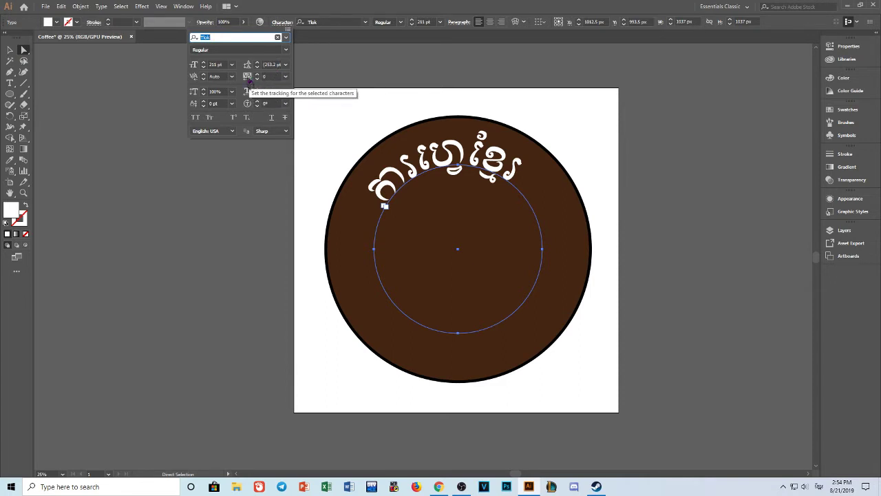
click(257, 74)
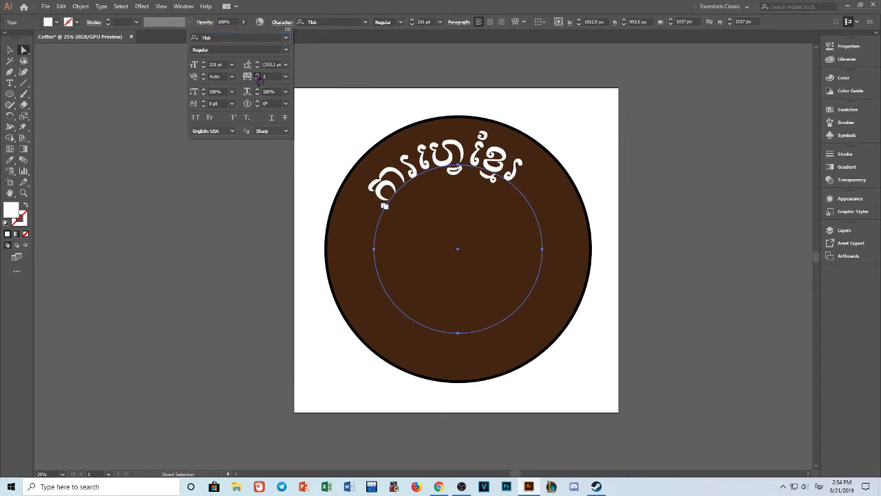
click(257, 76)
click(257, 76)
click(257, 76)
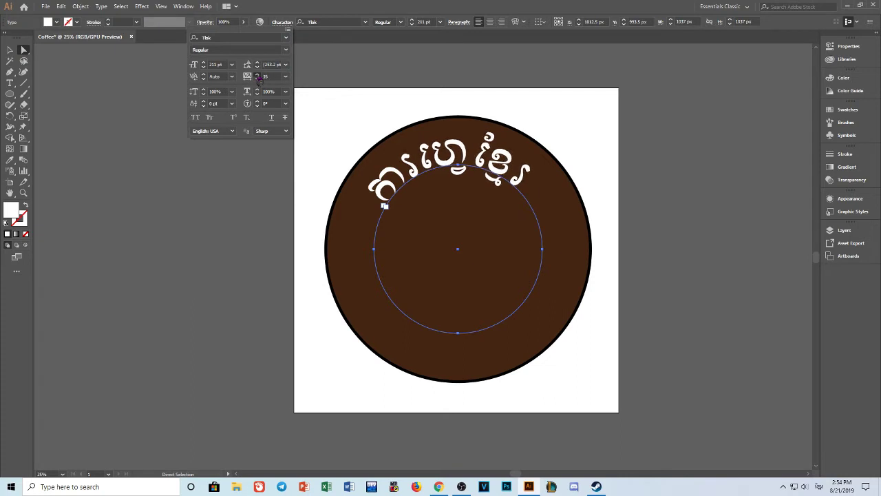
click(257, 76)
click(257, 76)
click(286, 76)
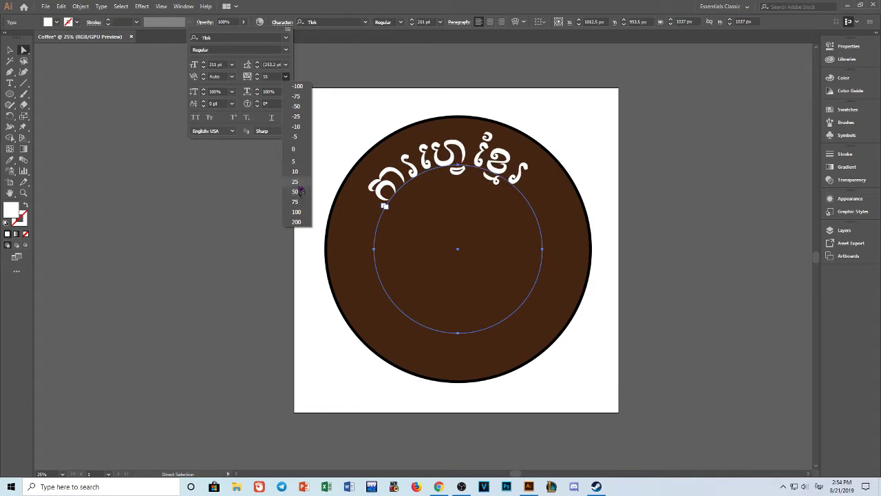
click(305, 152)
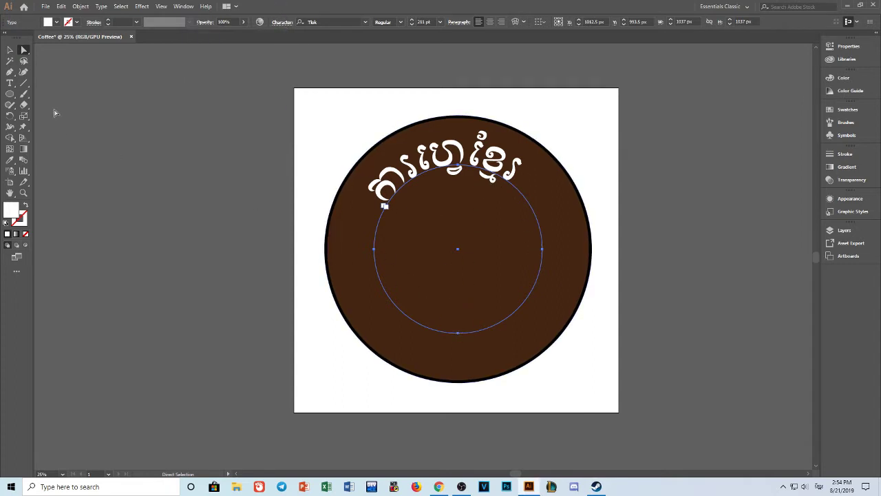
click(22, 50)
drag(376, 220, 392, 209)
key(ctrl+z)
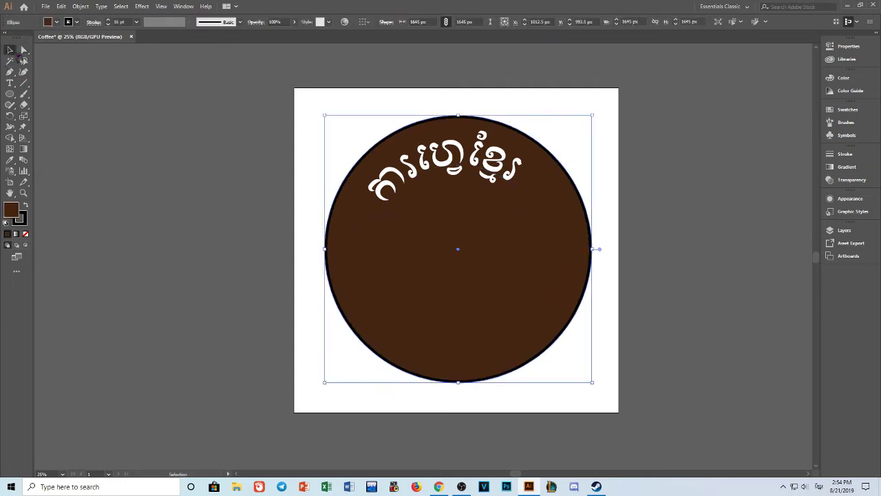
click(103, 114)
click(434, 161)
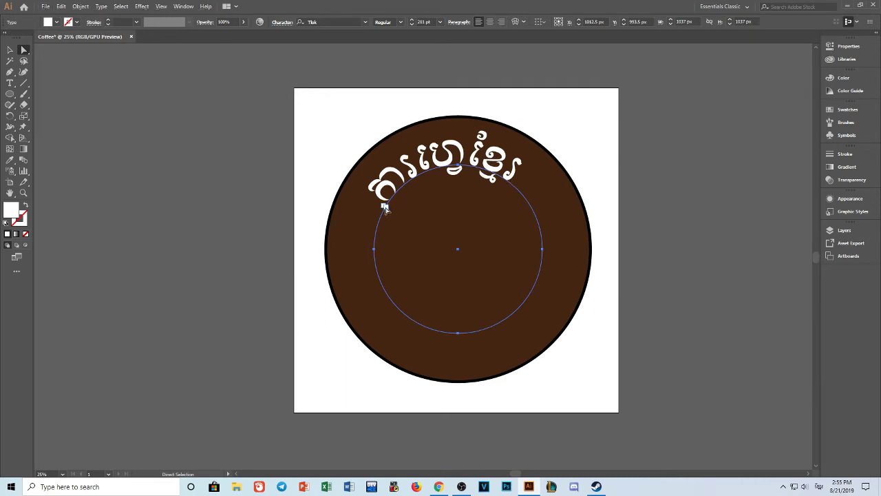
key(t)
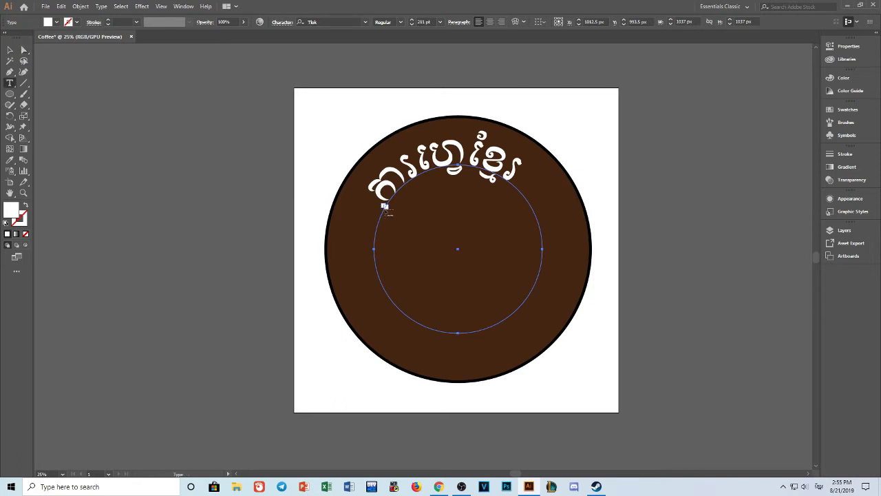
click(8, 49)
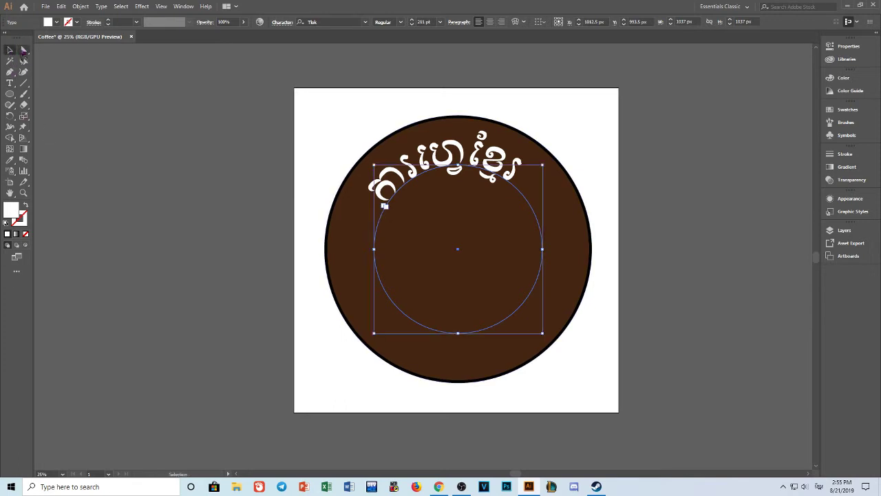
click(24, 50)
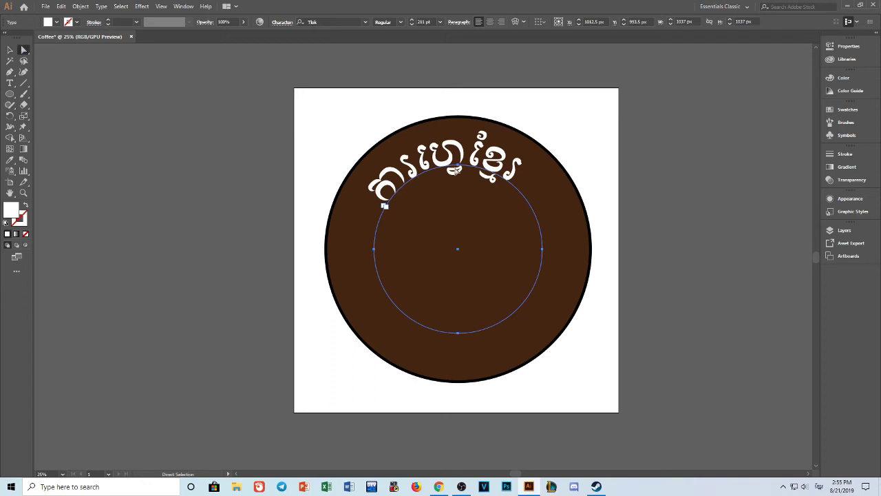
click(459, 168)
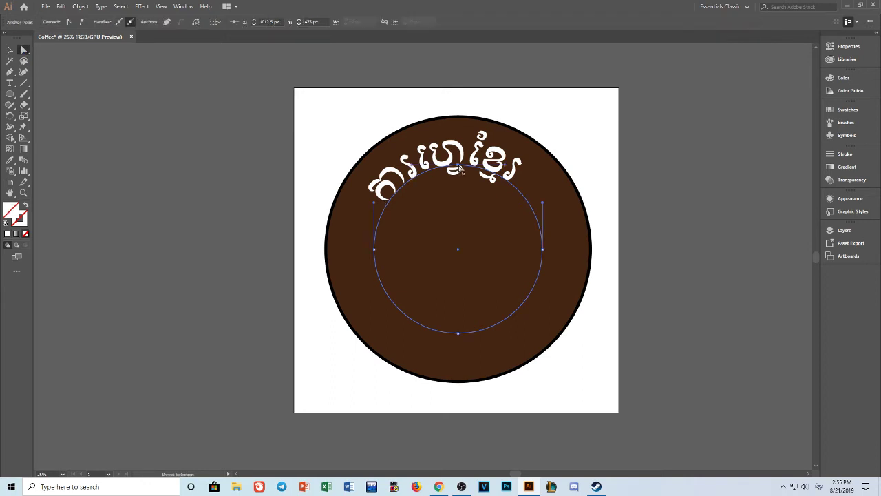
key(v)
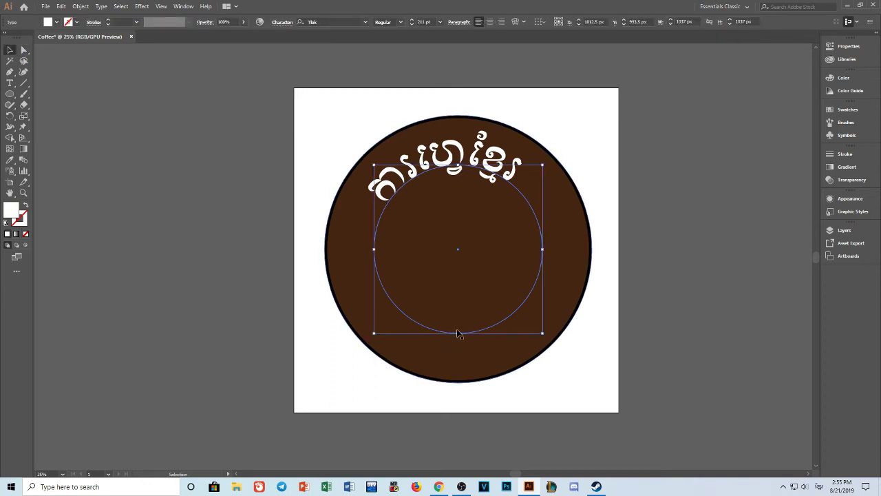
click(460, 358)
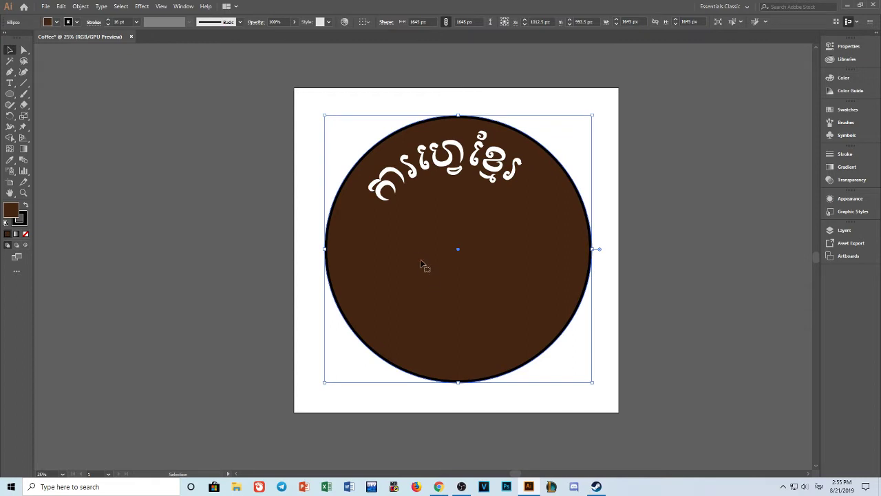
click(434, 159)
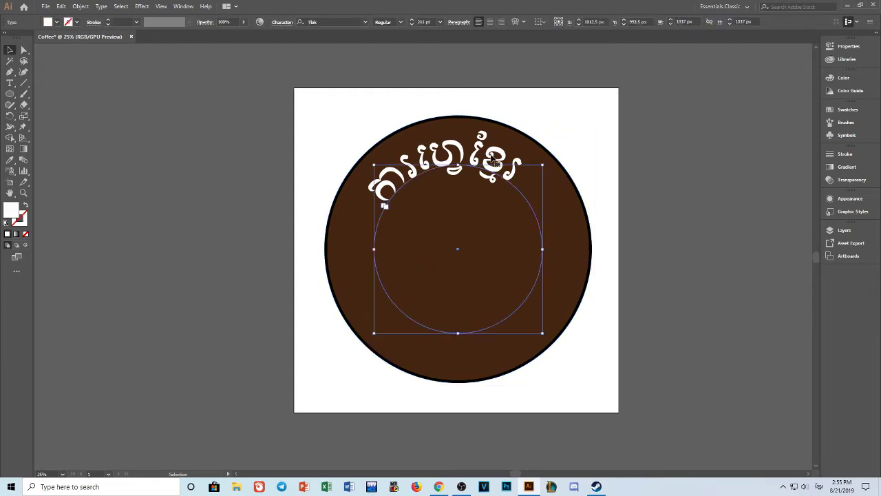
click(11, 83)
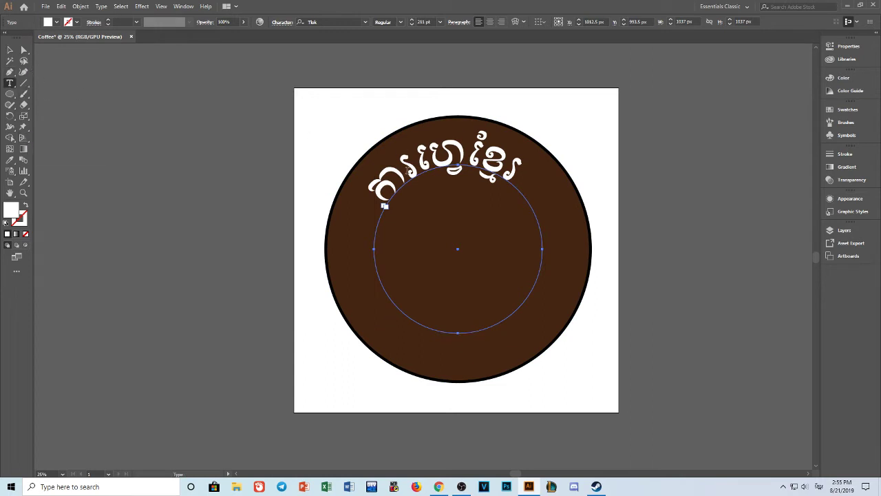
Select the arched Khmer text-on-path object and its circle with the Direct Selection tool.
drag(382, 186, 527, 168)
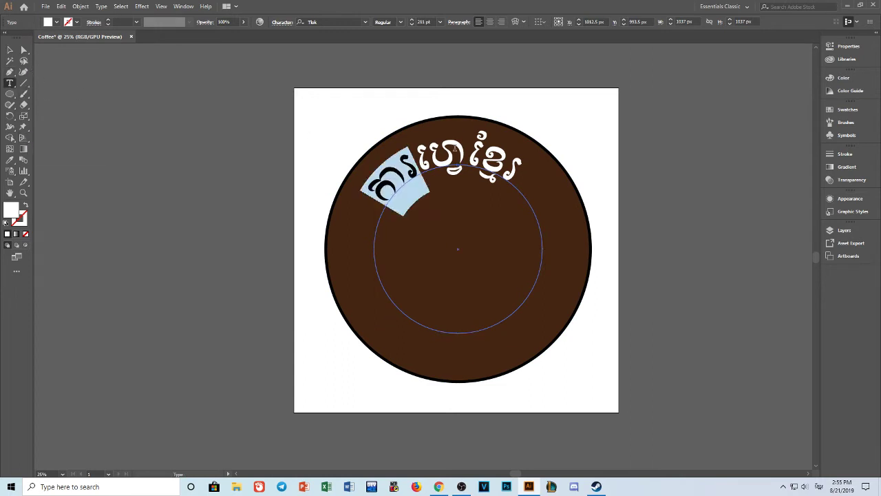
click(23, 50)
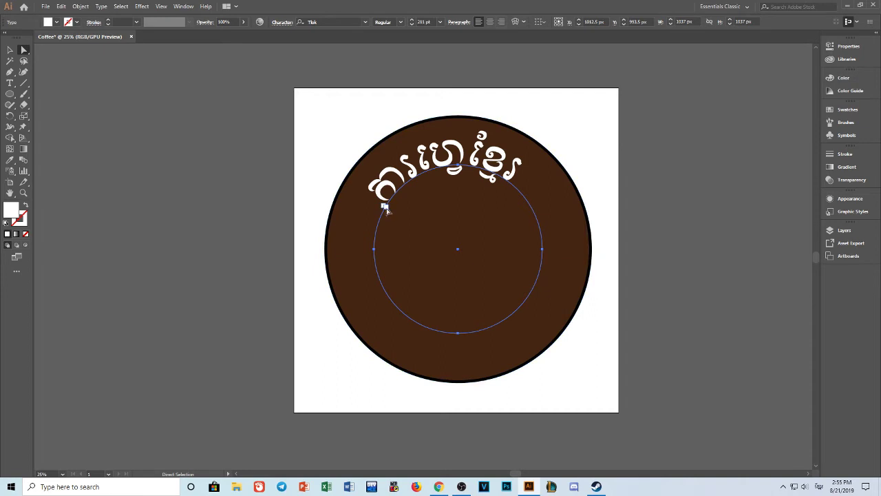
key(ctrl)
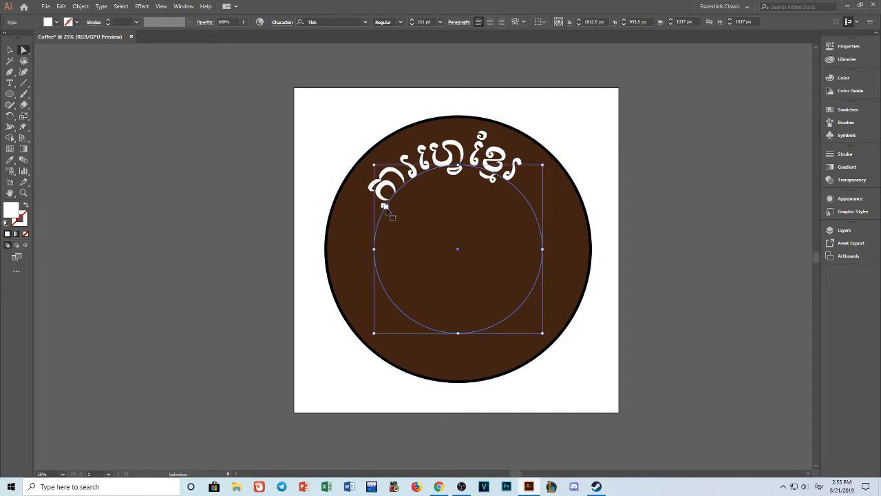
key(super)
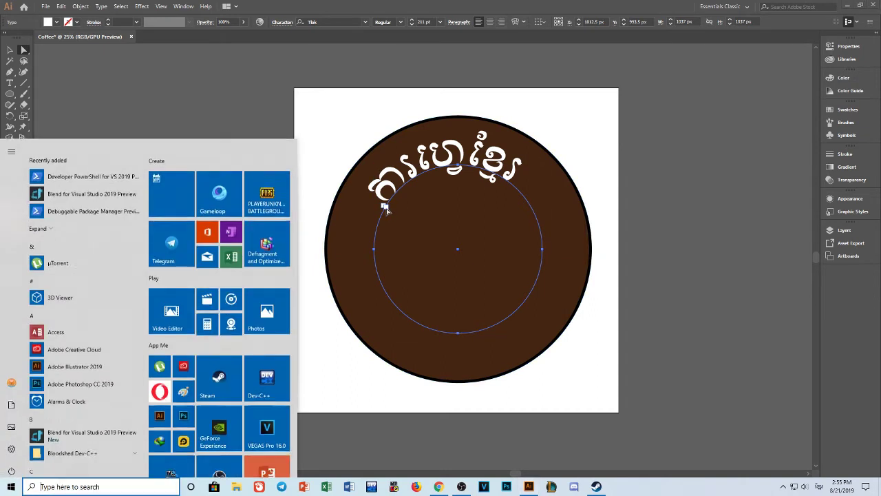
key(super)
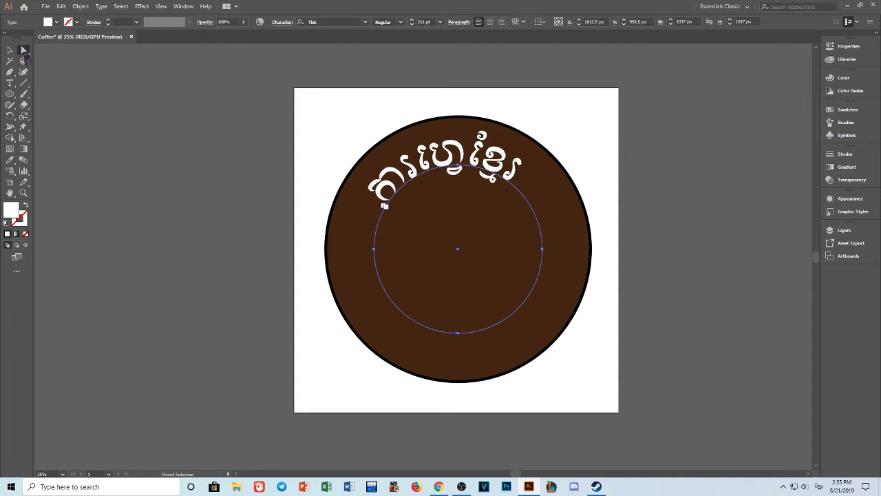
click(23, 51)
click(89, 51)
click(459, 335)
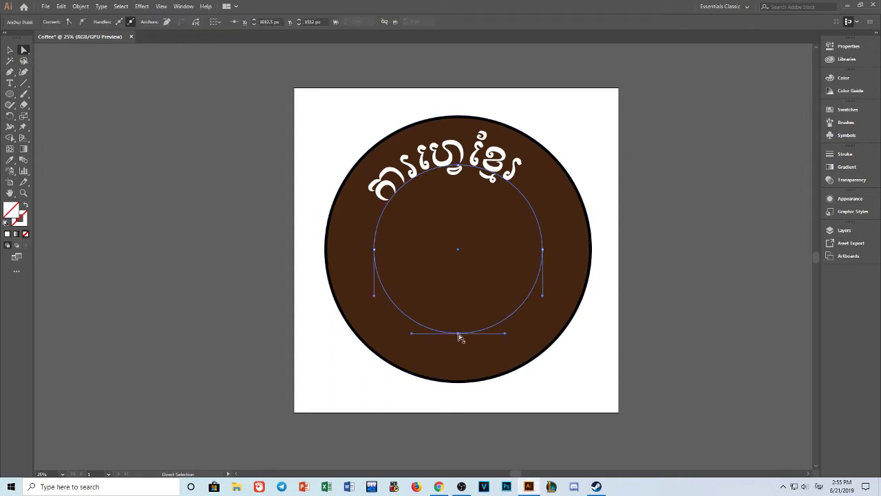
click(458, 334)
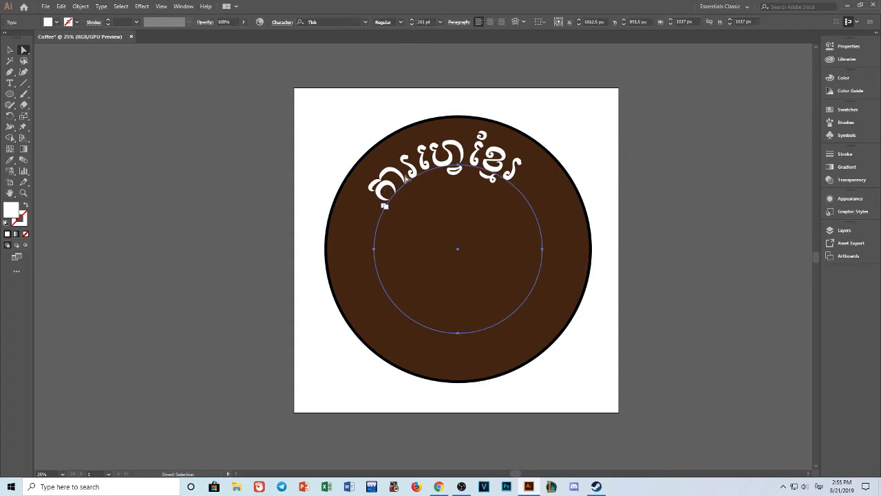
click(384, 206)
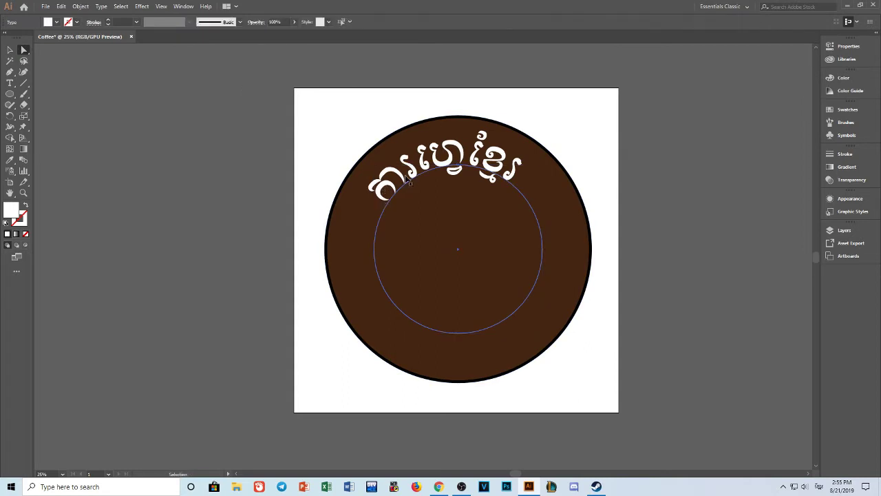
click(447, 164)
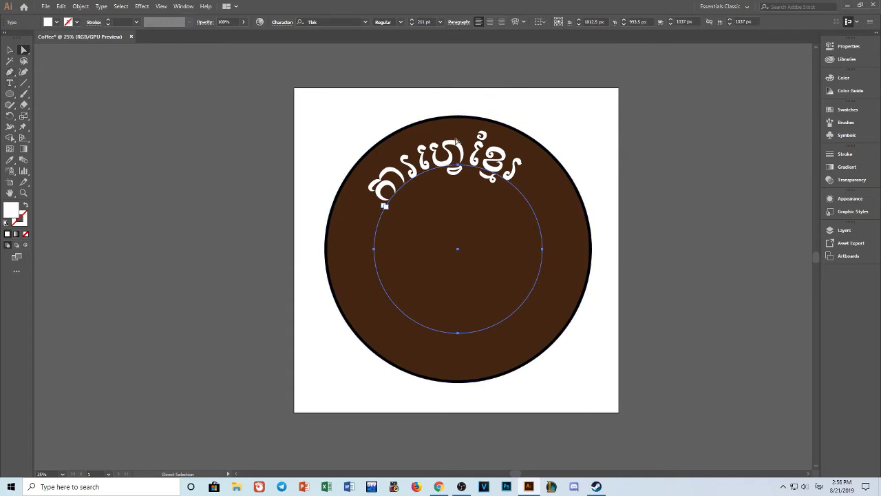
Undo the rightward nudge so the Khmer text returns to its original position.
drag(449, 163, 461, 193)
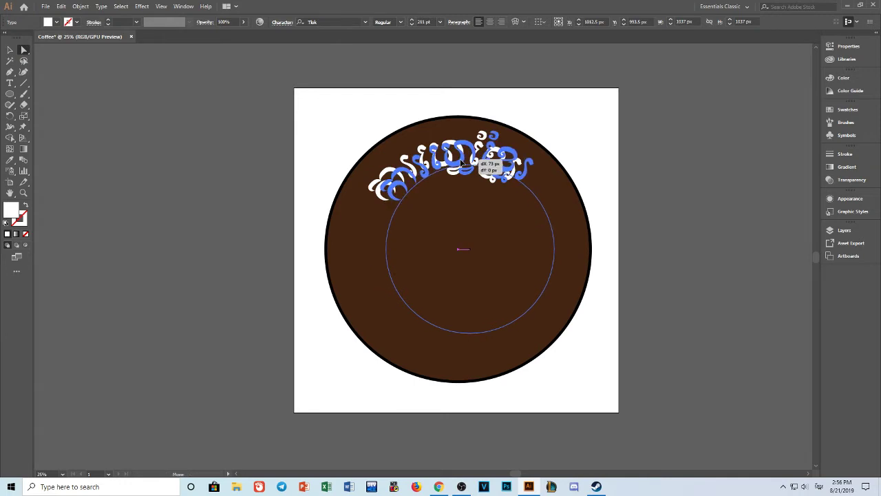
key(ctrl+z)
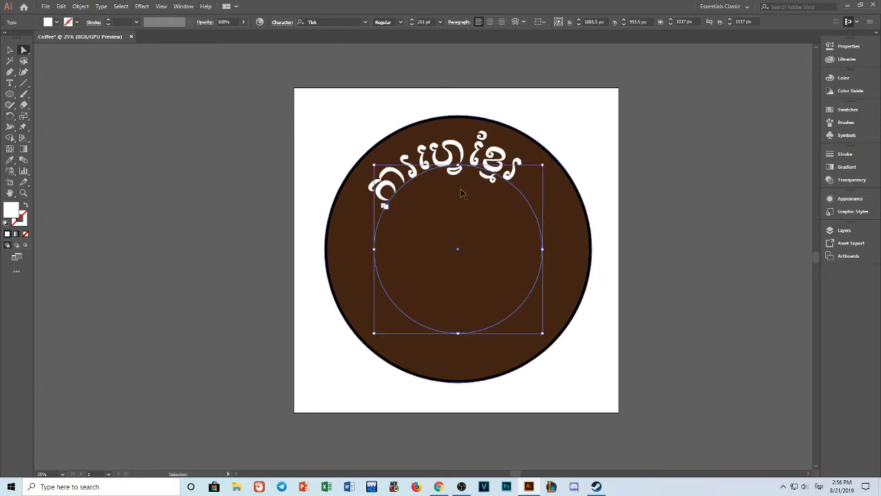
key(t)
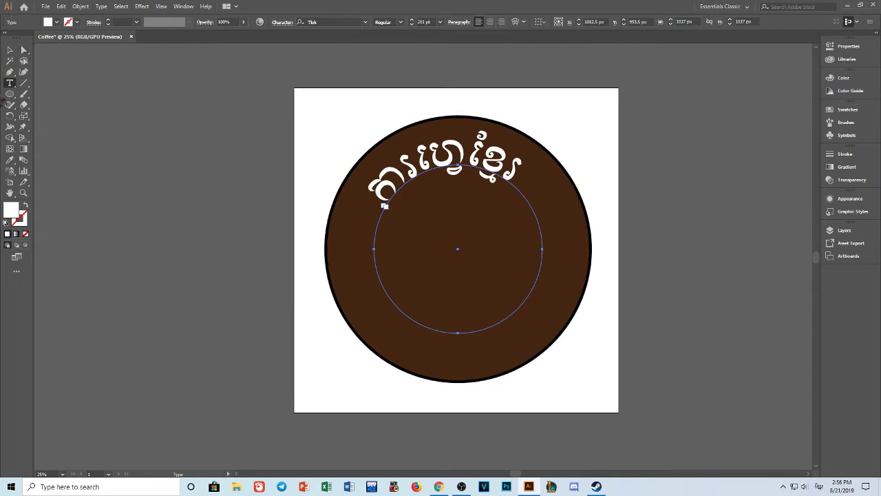
click(24, 51)
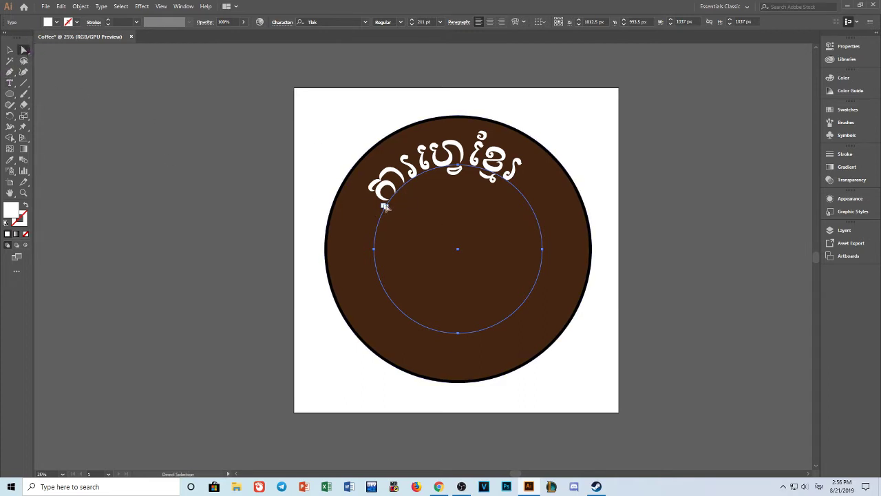
key(t)
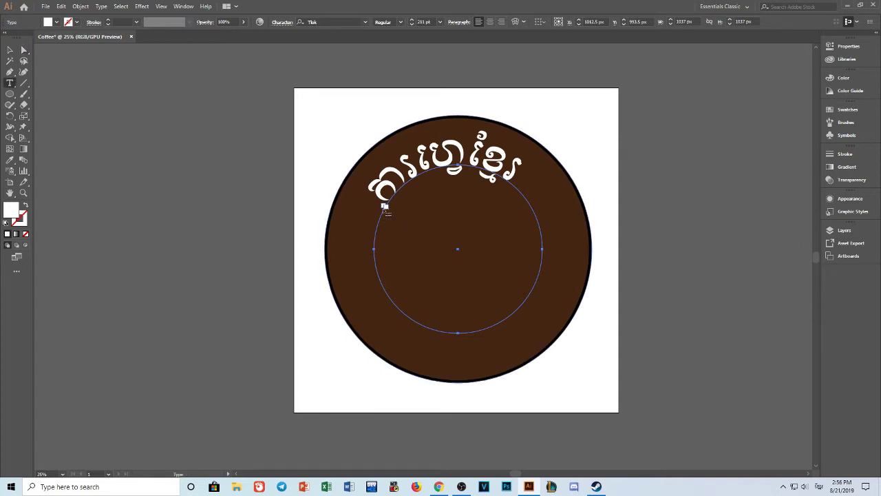
click(24, 50)
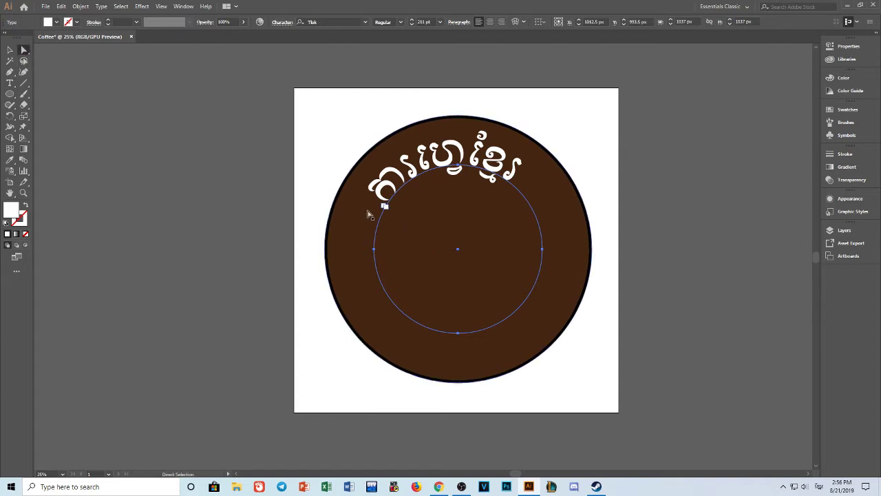
key(alt)
key(t)
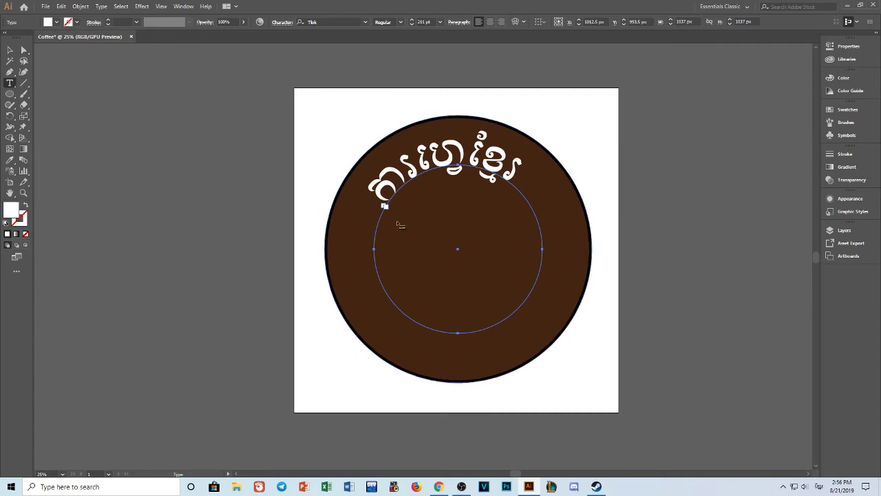
drag(386, 208, 399, 252)
Test-move the brown circle, undo it, and select the Khmer text's inner circle path.
click(24, 50)
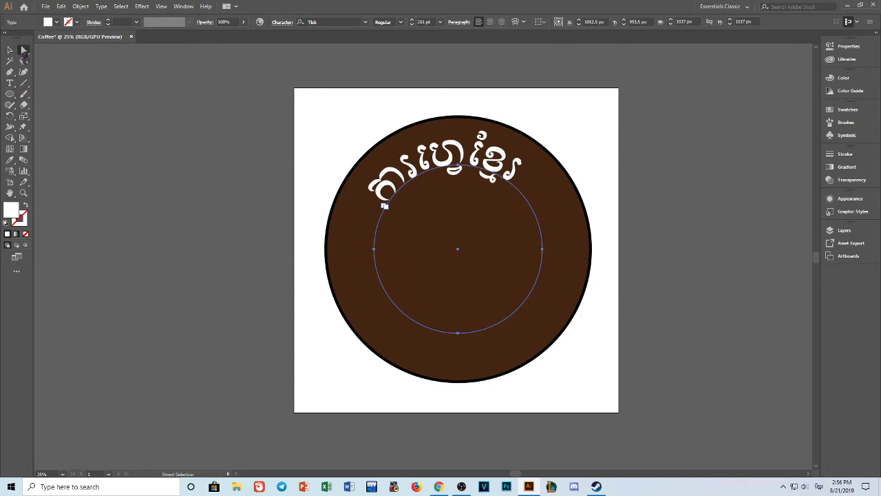
click(552, 260)
drag(552, 261, 544, 326)
key(ctrl+z)
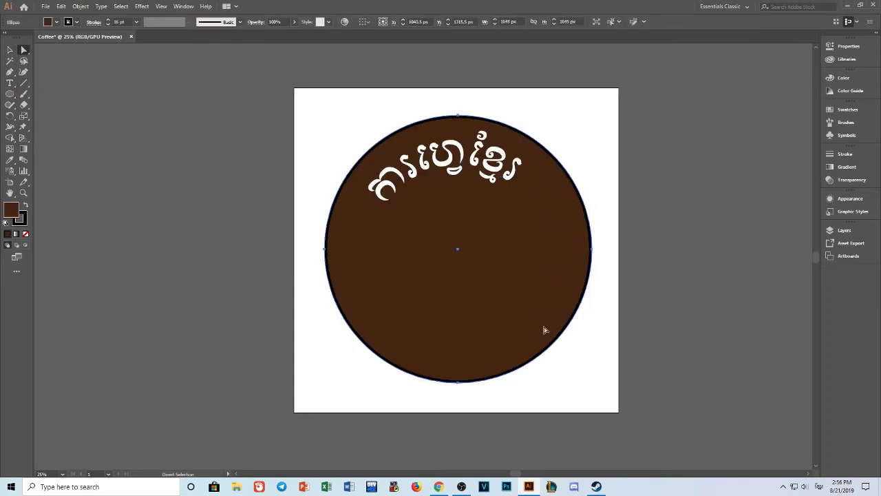
click(458, 248)
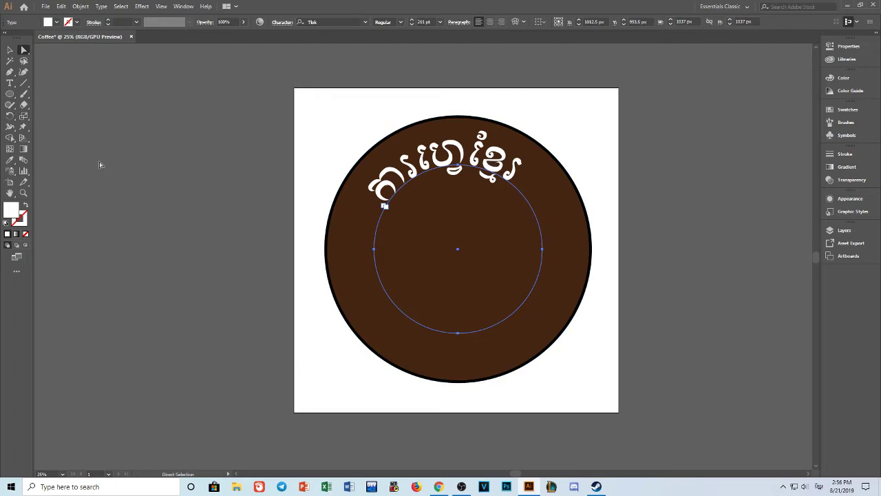
click(459, 23)
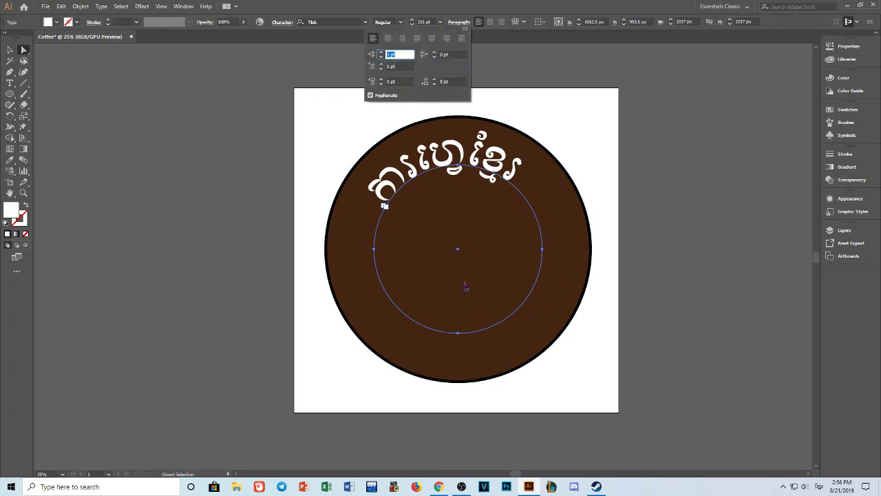
click(454, 8)
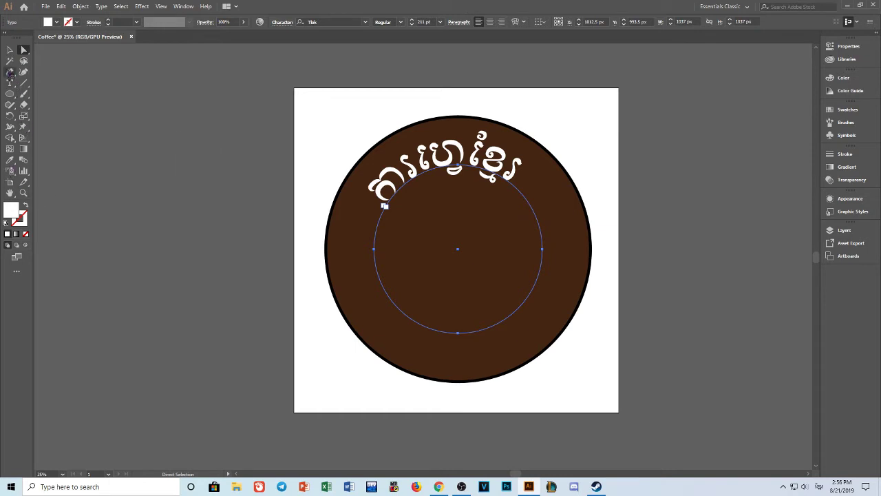
click(10, 83)
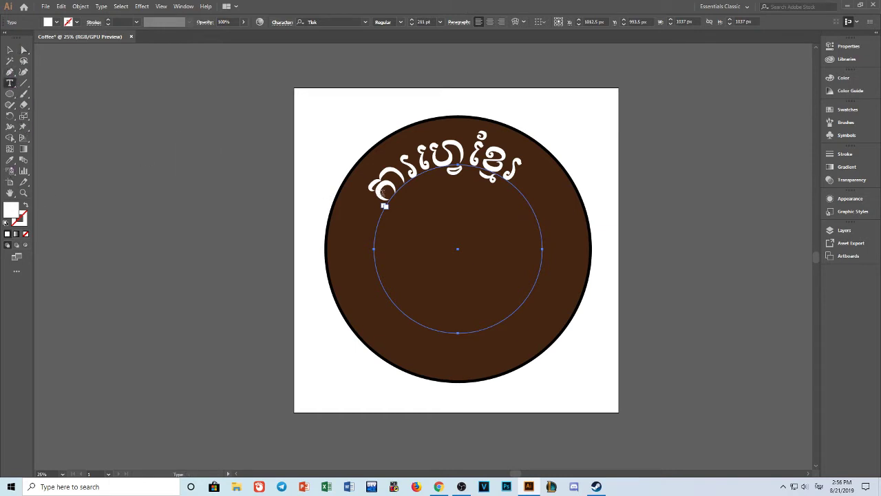
drag(384, 192, 571, 142)
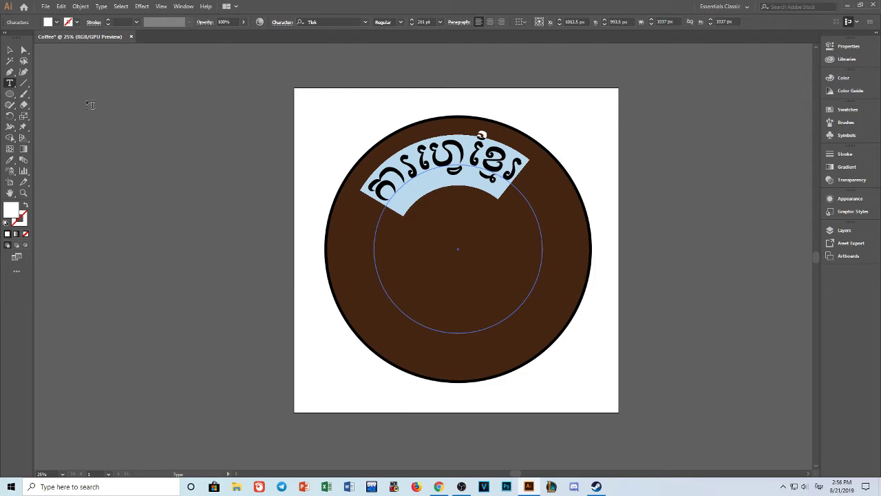
click(24, 50)
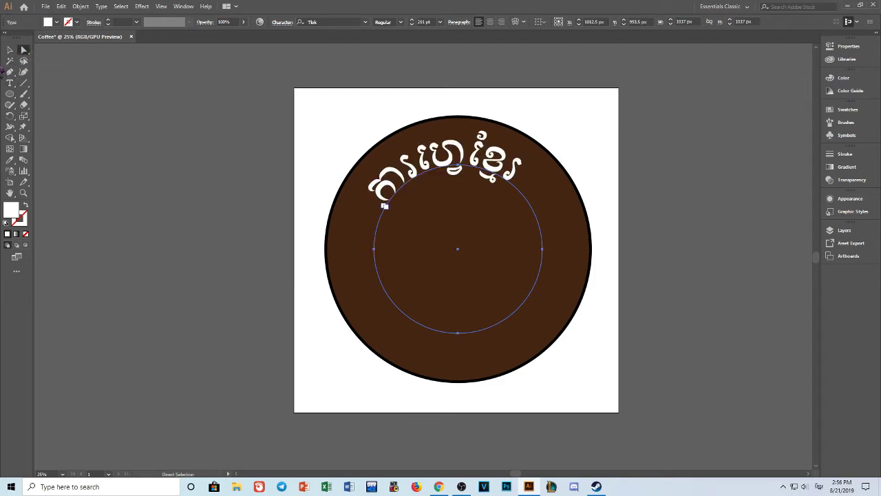
click(10, 83)
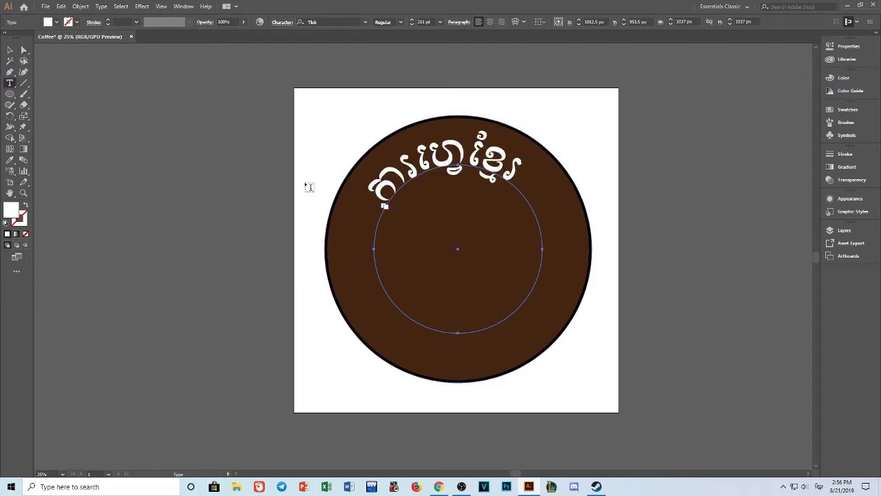
click(9, 50)
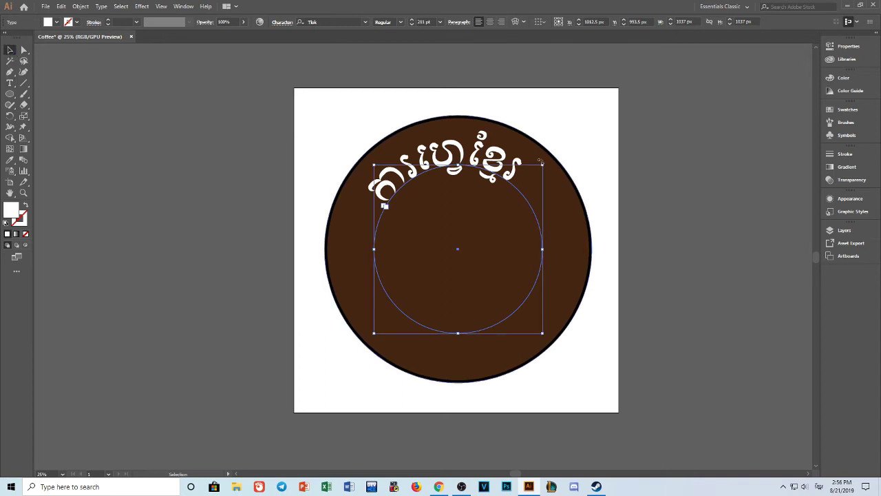
Rotate the arched Khmer text clockwise to about 349.47°, then deselect it.
drag(548, 161, 559, 176)
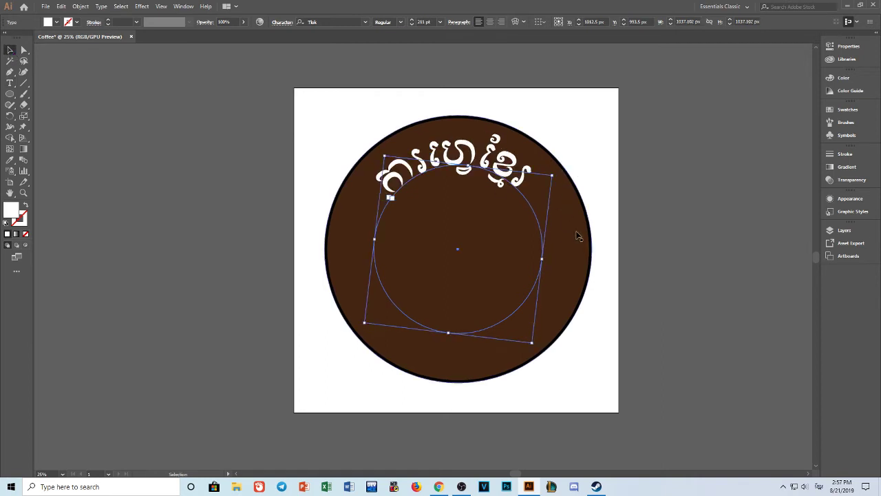
click(569, 287)
click(496, 193)
drag(555, 173, 560, 182)
click(559, 306)
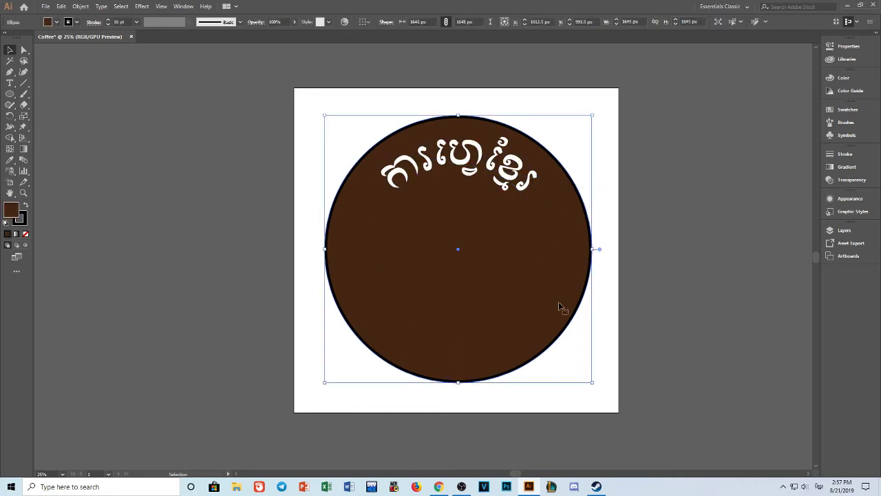
click(489, 207)
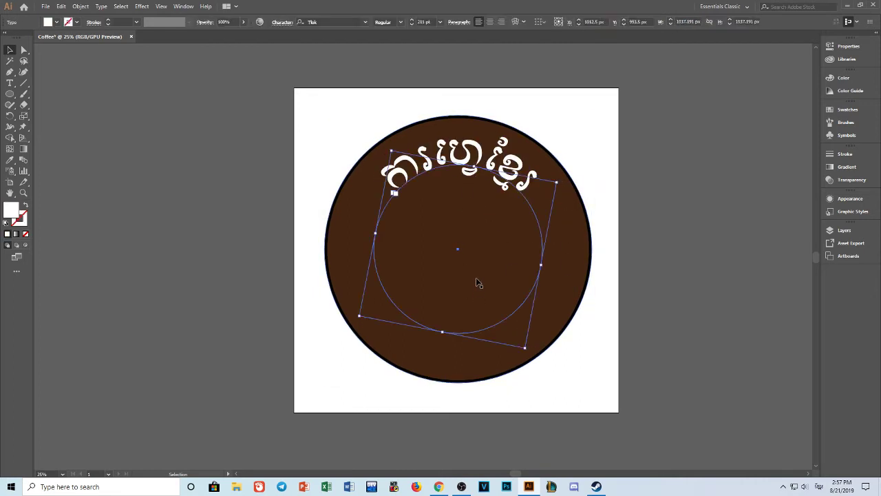
click(9, 83)
key(ctrl+shift+a)
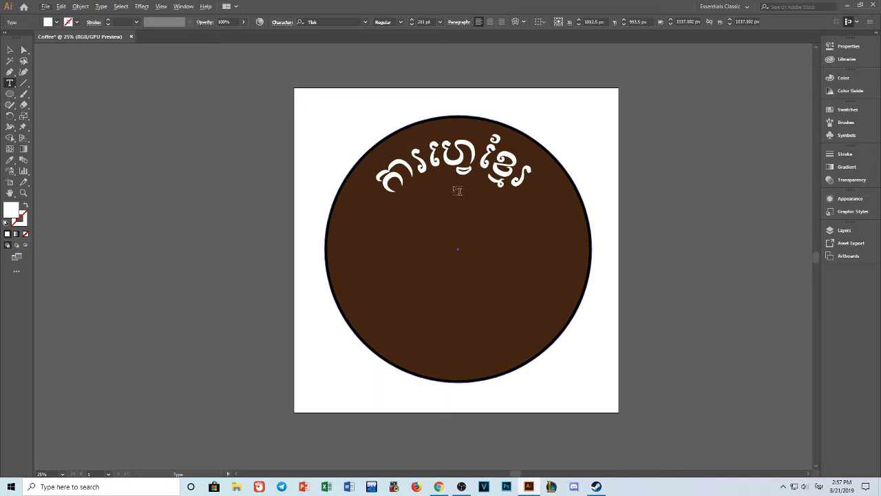
Reselect the rotated arched Khmer path text with the Selection tool.
click(10, 50)
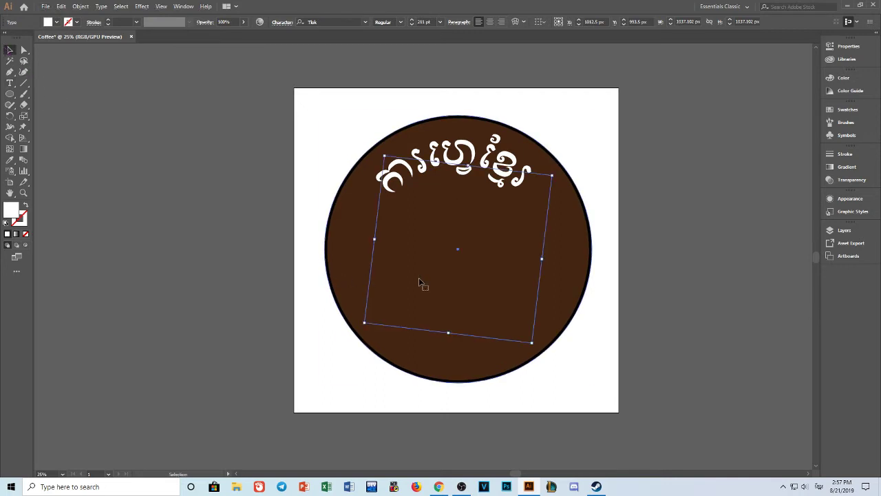
click(384, 289)
click(403, 312)
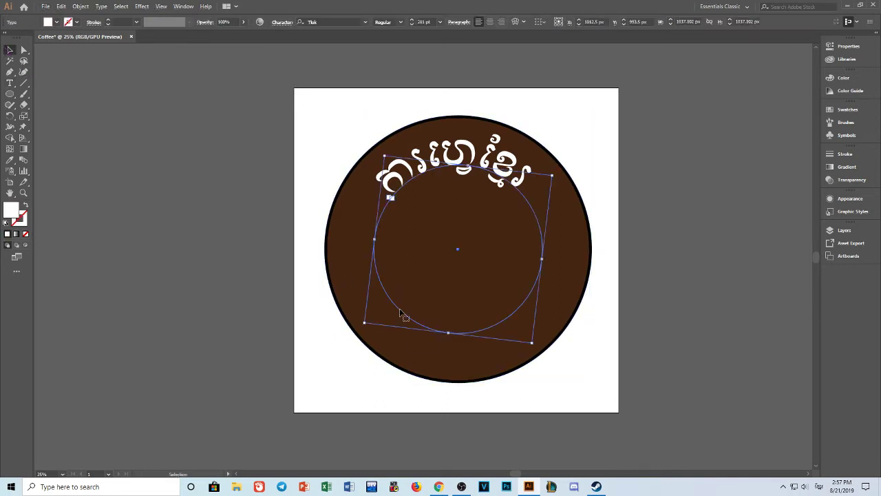
click(9, 82)
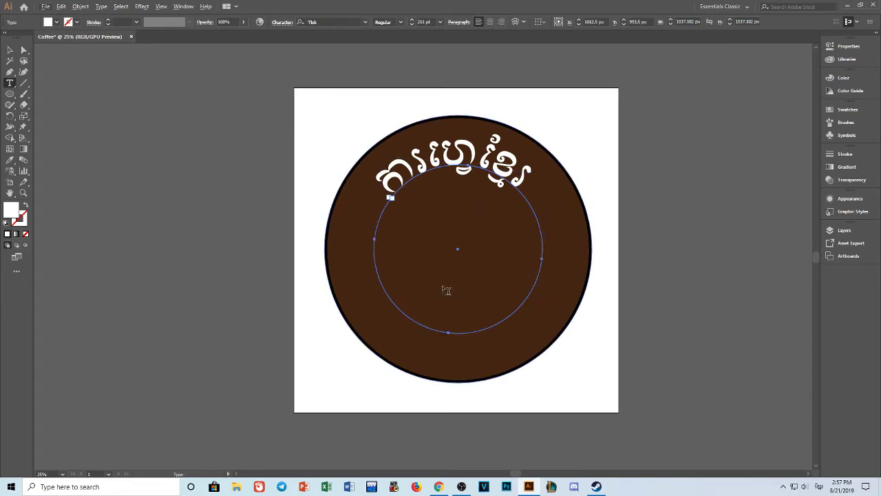
click(10, 49)
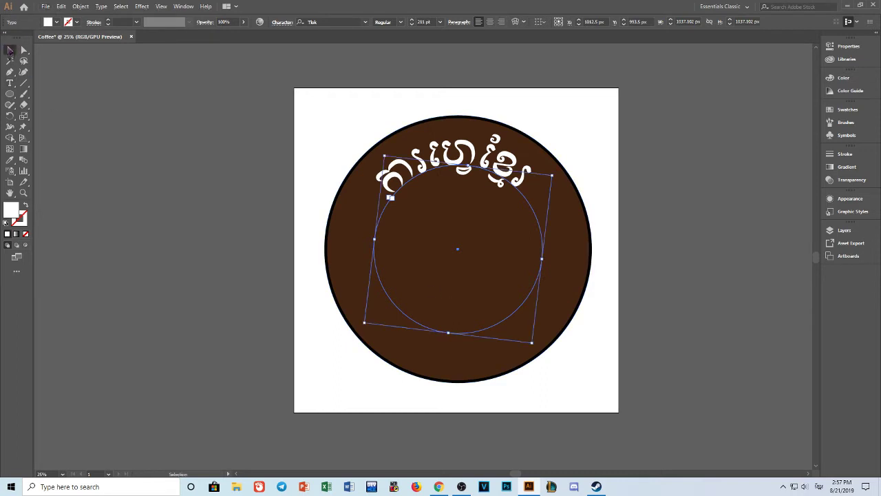
click(61, 6)
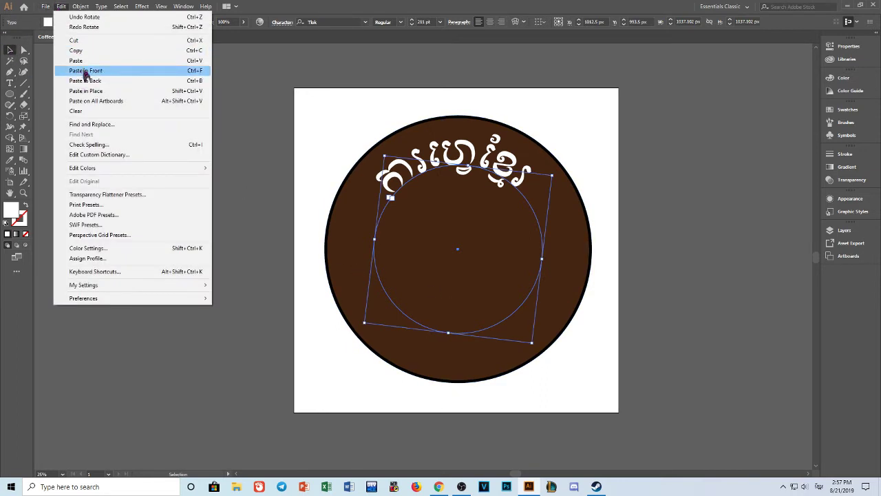
Copy the arched Khmer text and paste a copy in front of the original.
click(84, 71)
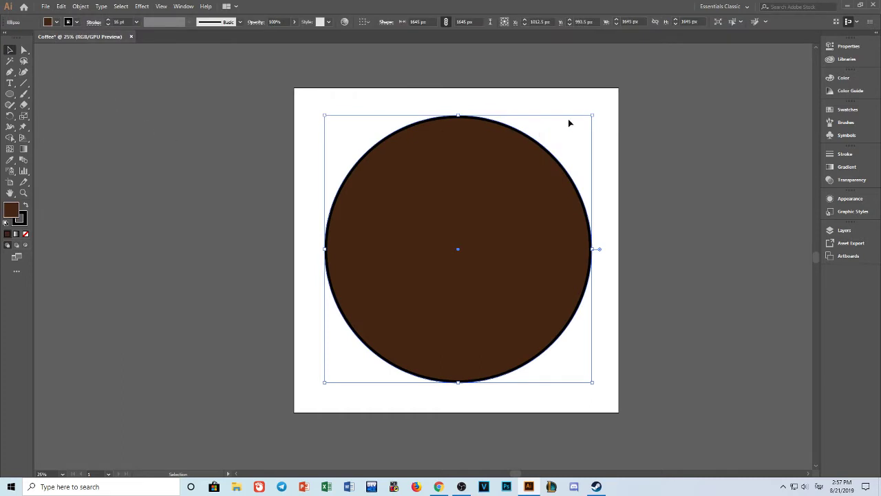
key(ctrl+f)
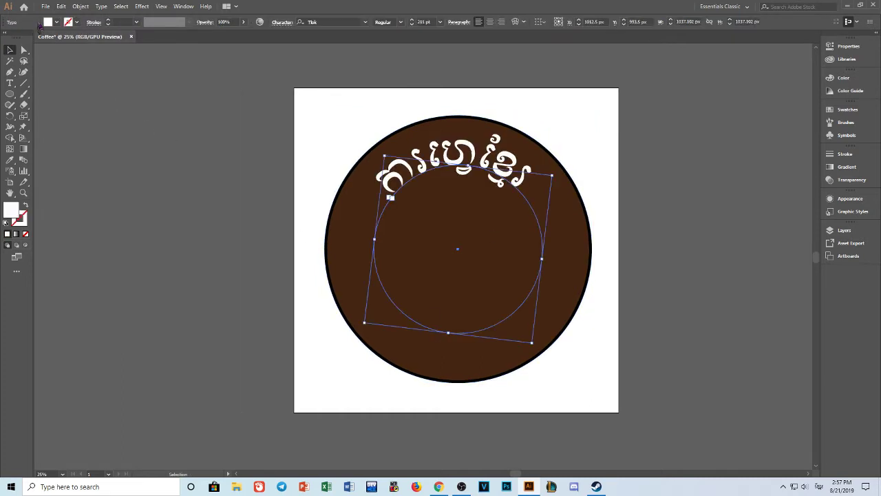
click(61, 6)
click(76, 50)
click(61, 6)
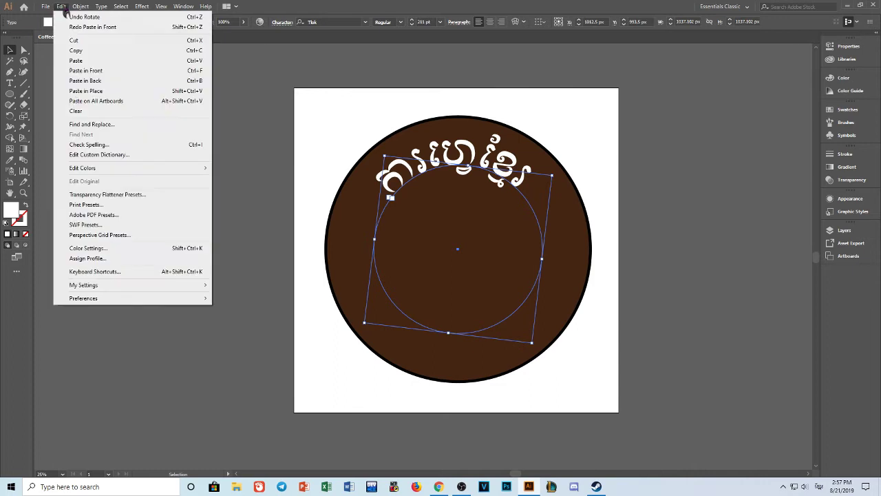
click(79, 70)
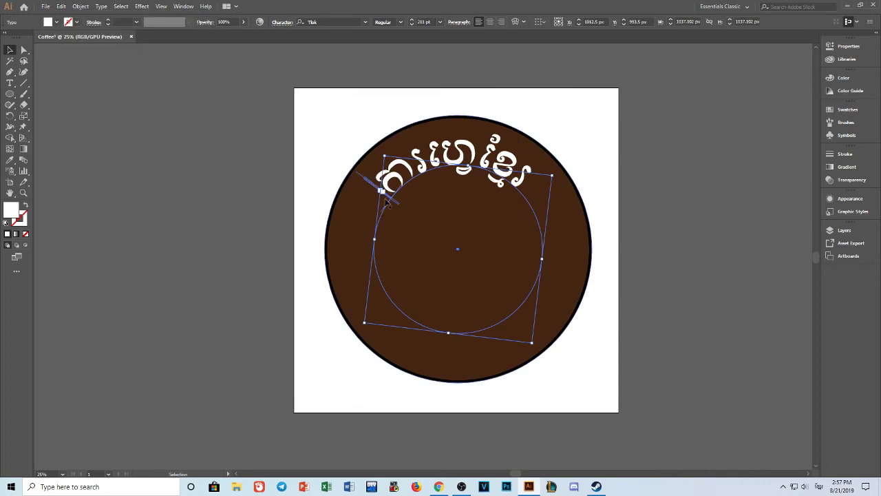
key(t)
key(v)
mouse_move(383, 192)
mouse_down()
mouse_move(553, 291)
mouse_move(383, 195)
mouse_up()
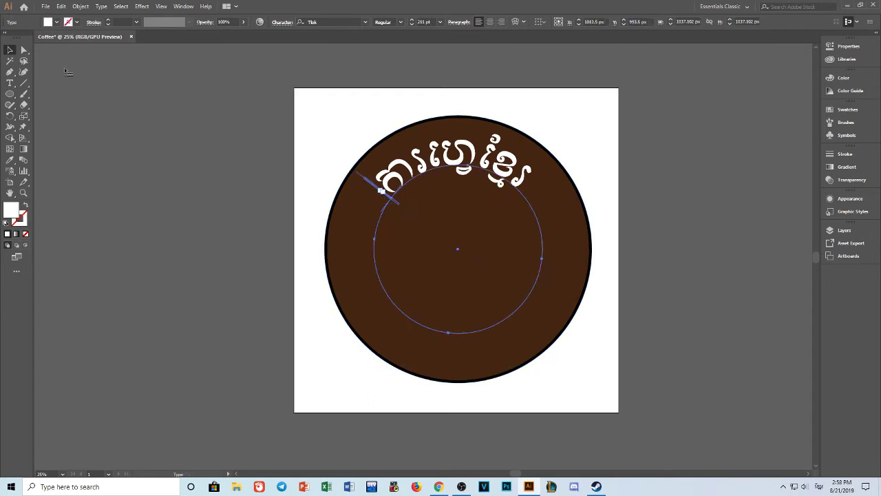
Nudge the brown circle a few pixels so it sits centred under the Khmer text.
click(287, 318)
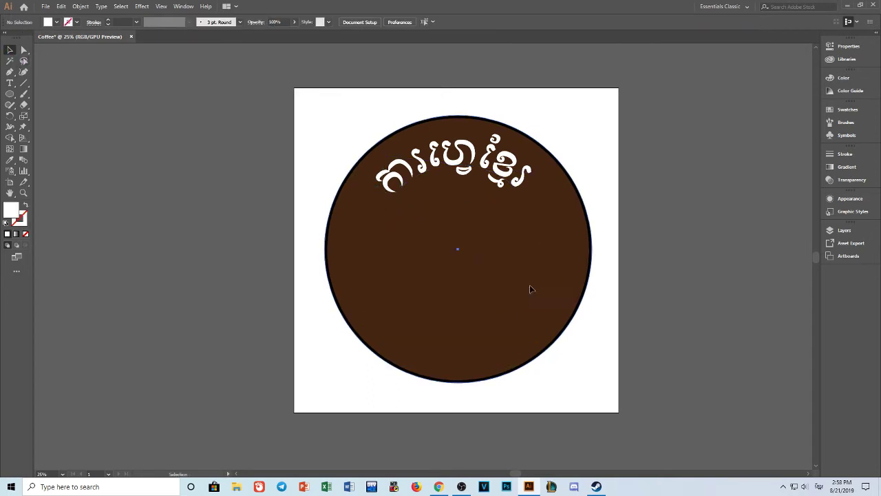
drag(530, 284, 414, 334)
key(ctrl+z)
click(450, 287)
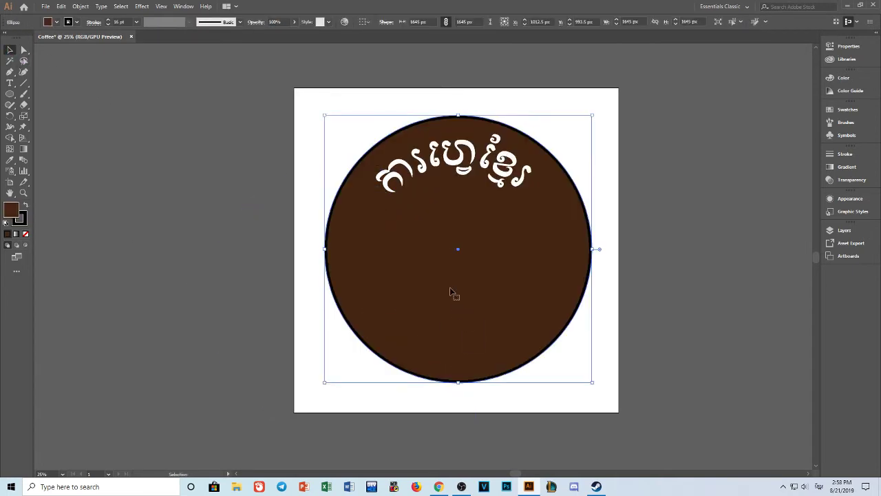
drag(466, 274, 392, 361)
key(ctrl+z)
click(397, 363)
click(464, 406)
click(444, 272)
drag(474, 245, 472, 245)
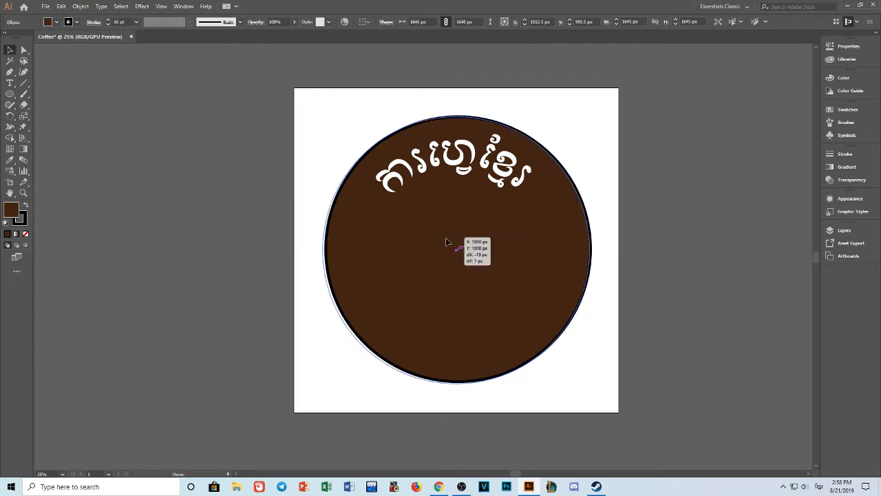
Try duplicating the Khmer text lower, undo it, and reselect the brown circle.
click(541, 233)
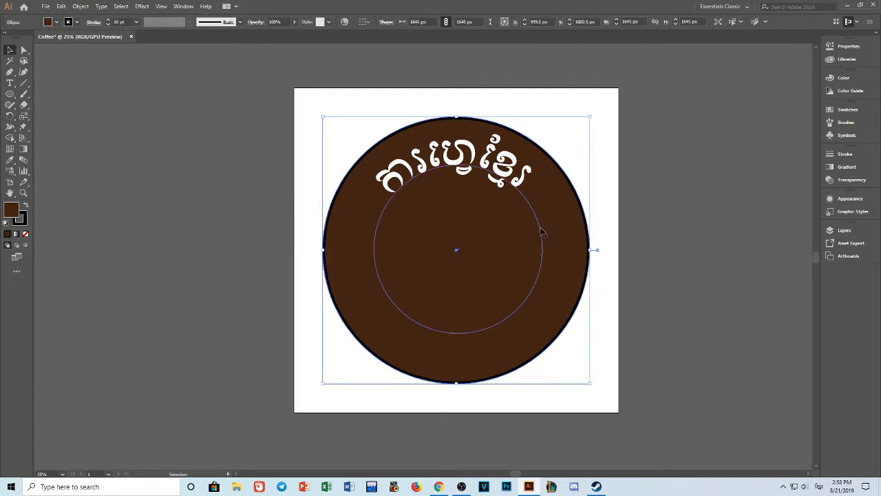
drag(540, 229, 537, 318)
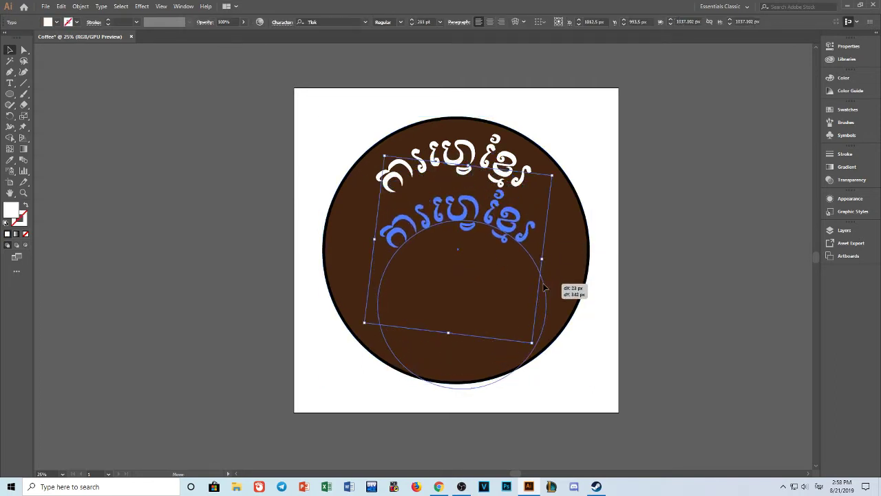
key(ctrl+z)
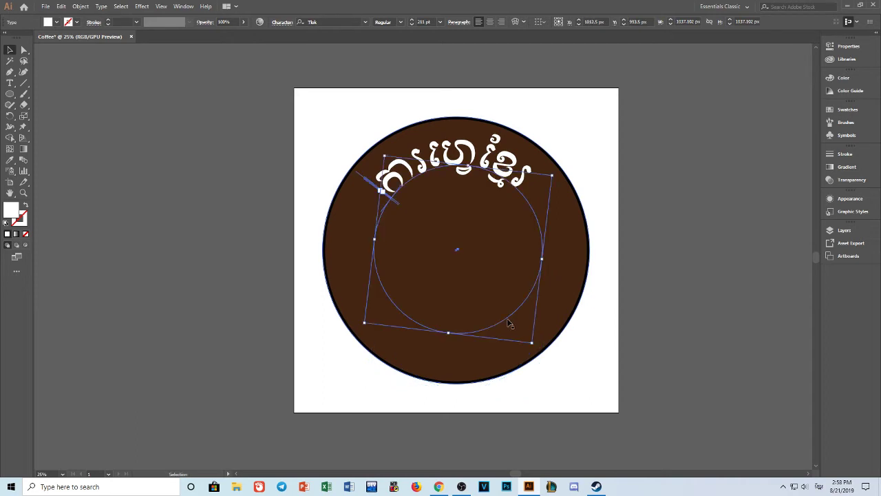
click(447, 351)
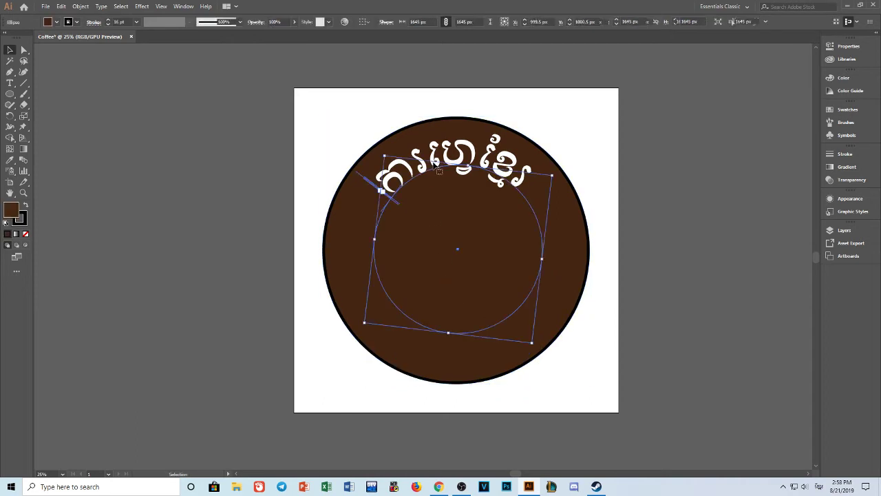
Place a duplicate of the Khmer path text on the pasteboard left of the artboard.
drag(444, 165, 714, 213)
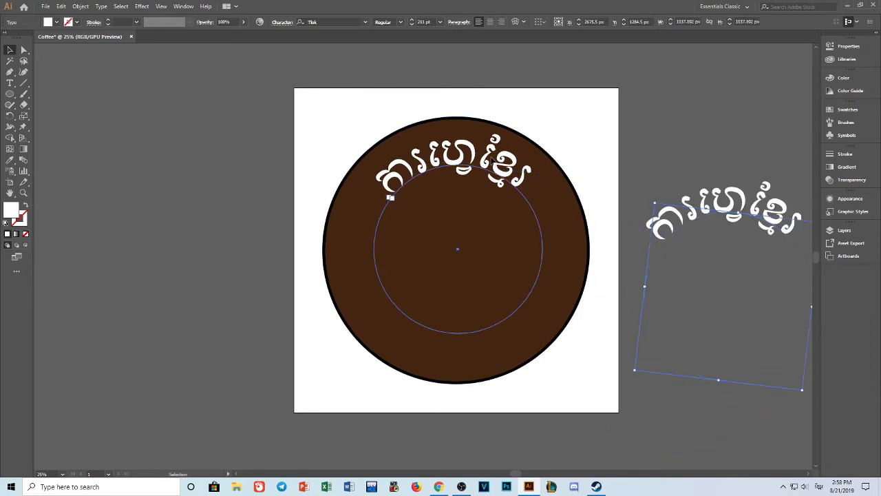
click(491, 160)
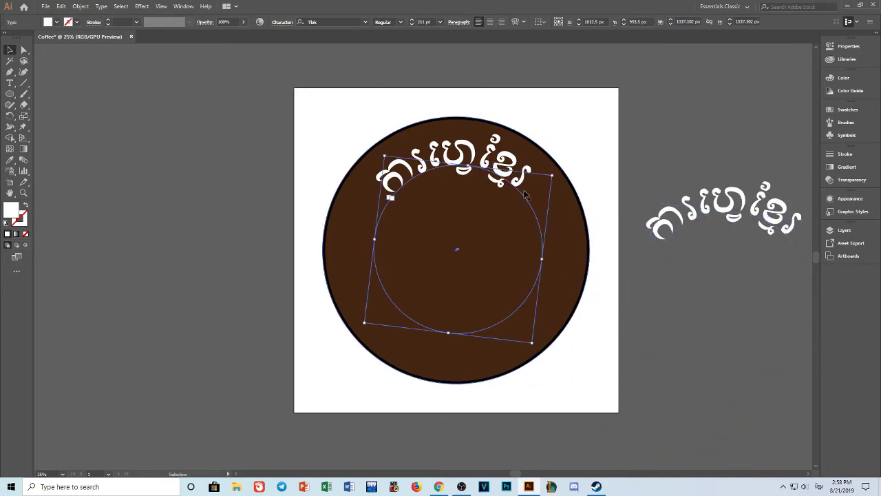
click(686, 218)
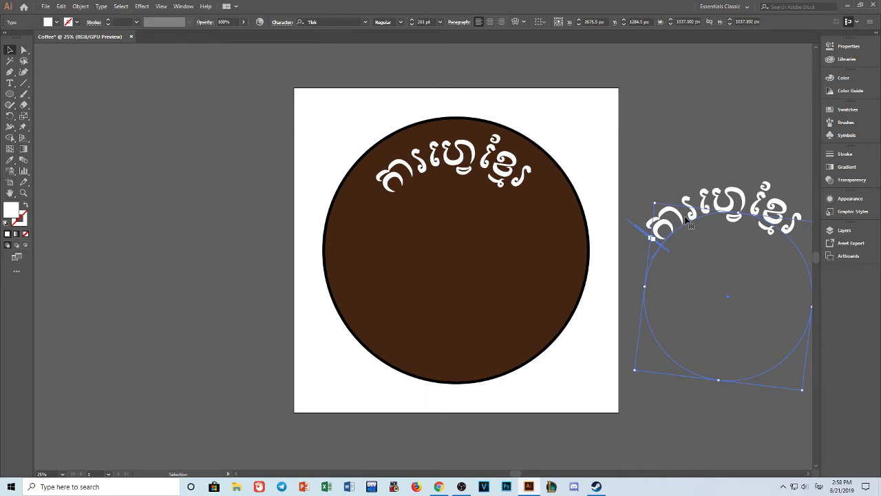
drag(685, 218, 143, 194)
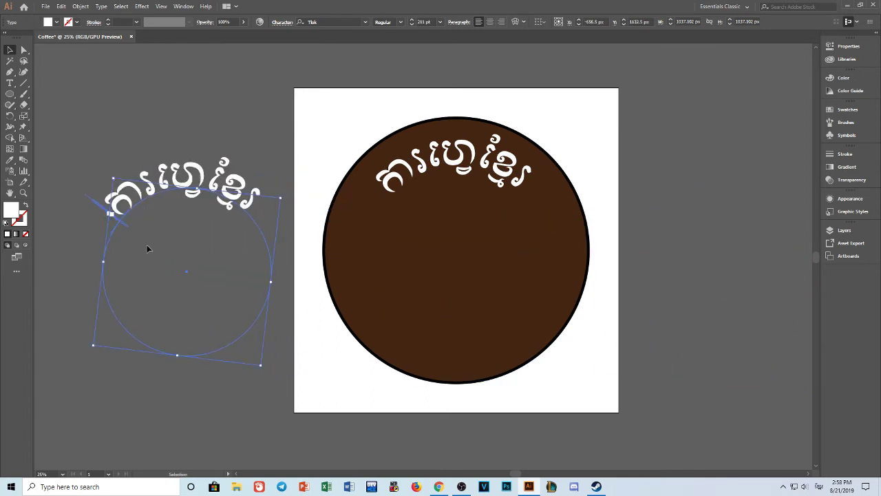
click(10, 82)
drag(109, 218, 276, 234)
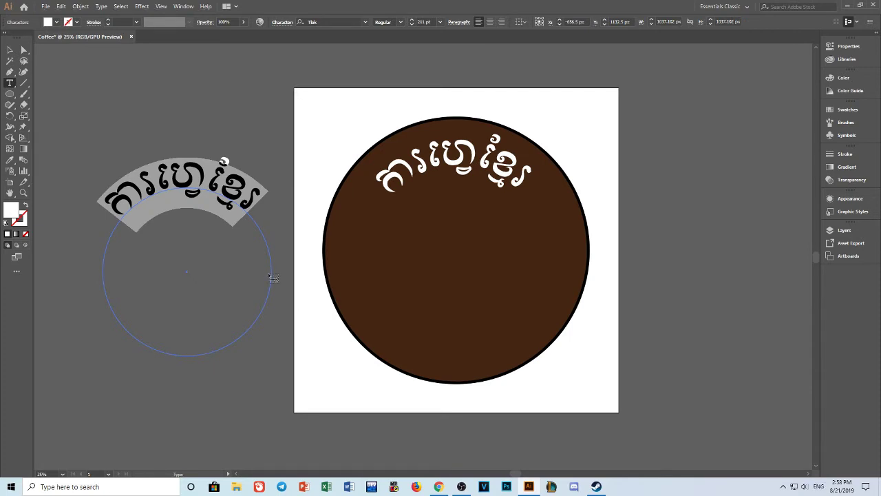
Replace the copy's Khmer characters with the text 'Coffee khmer'.
text(Cof)
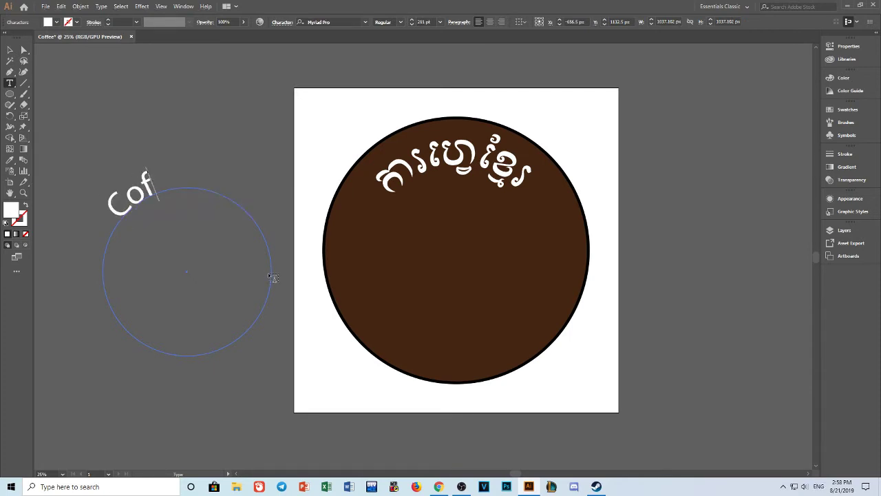
text(fee)
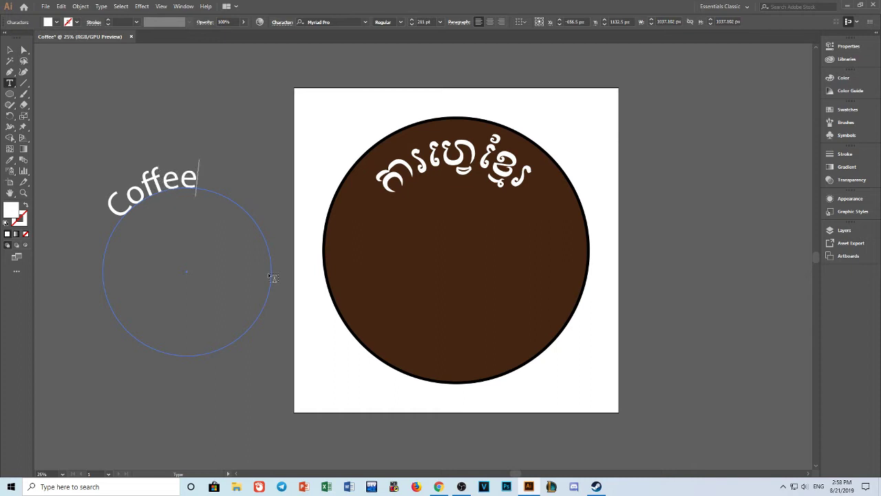
text( khmer)
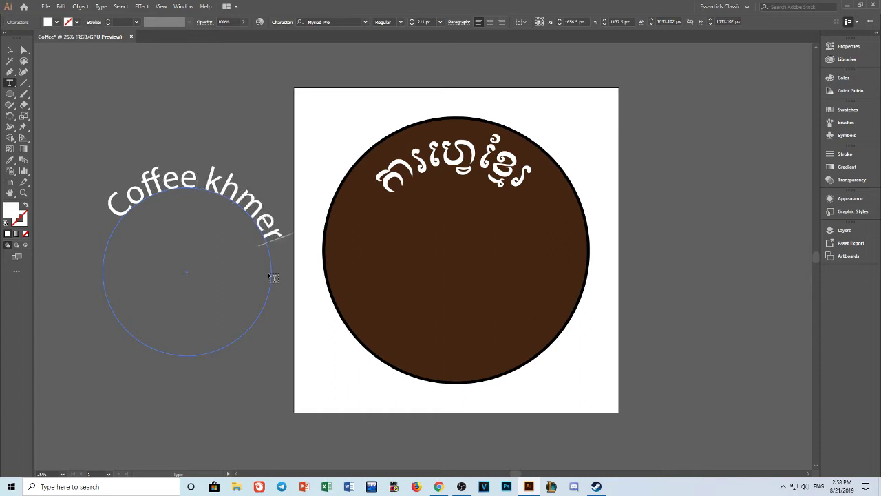
click(9, 50)
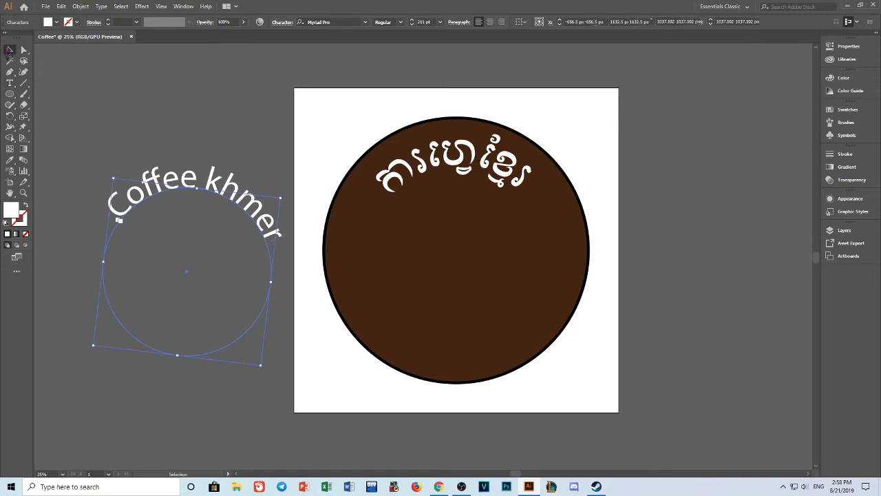
Move the 'Coffee khmer' text and its circle path lower on the pasteboard.
click(23, 50)
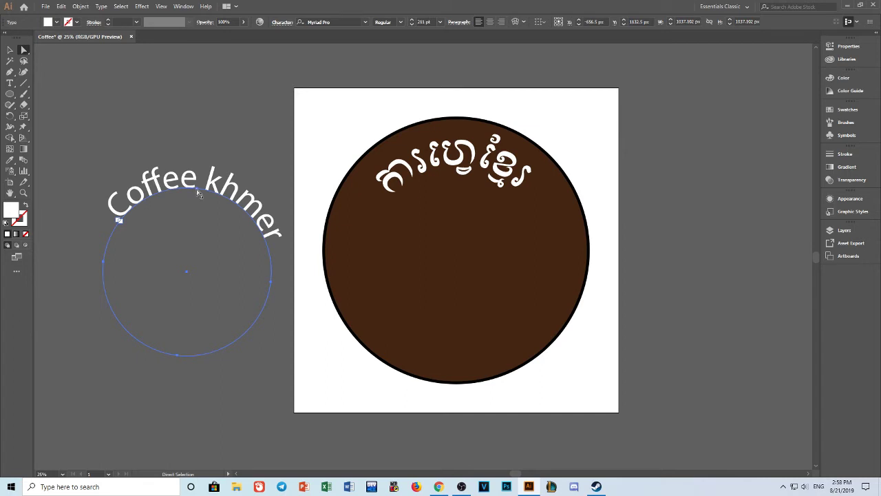
mouse_move(197, 189)
mouse_down()
mouse_move(195, 253)
mouse_move(160, 197)
mouse_up()
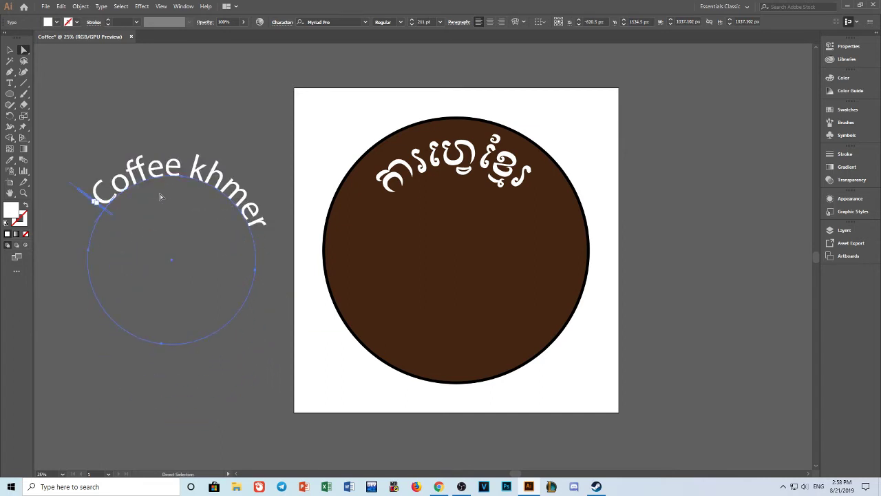
click(97, 203)
click(147, 206)
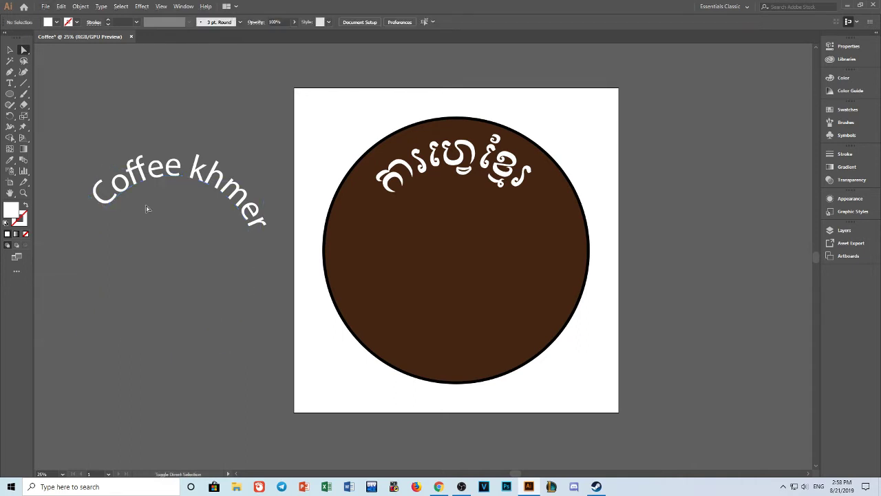
click(99, 201)
key(t)
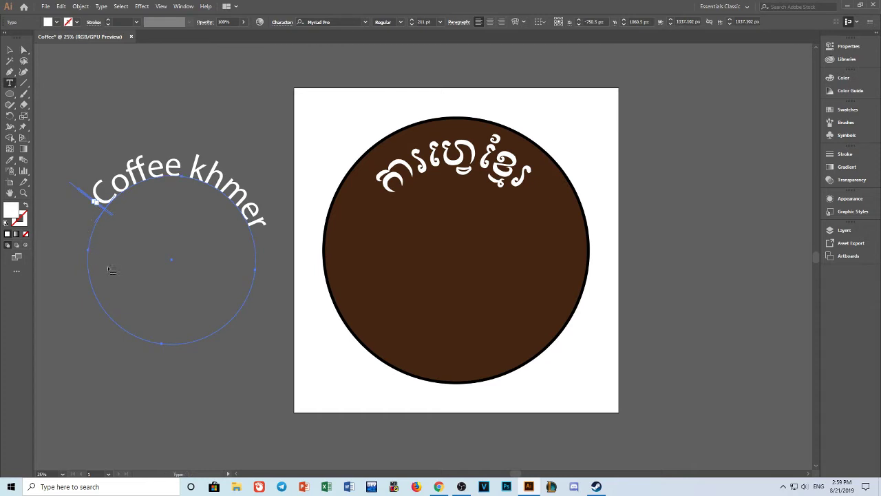
drag(97, 205, 72, 260)
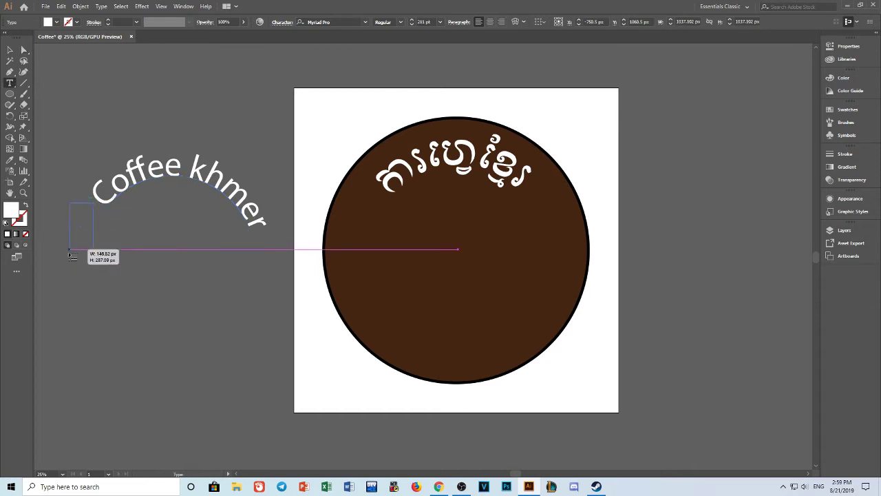
key(Escape)
Move the 'Coffee khmer' circle back up, remove a stray text box, and shift the text along it.
click(90, 241)
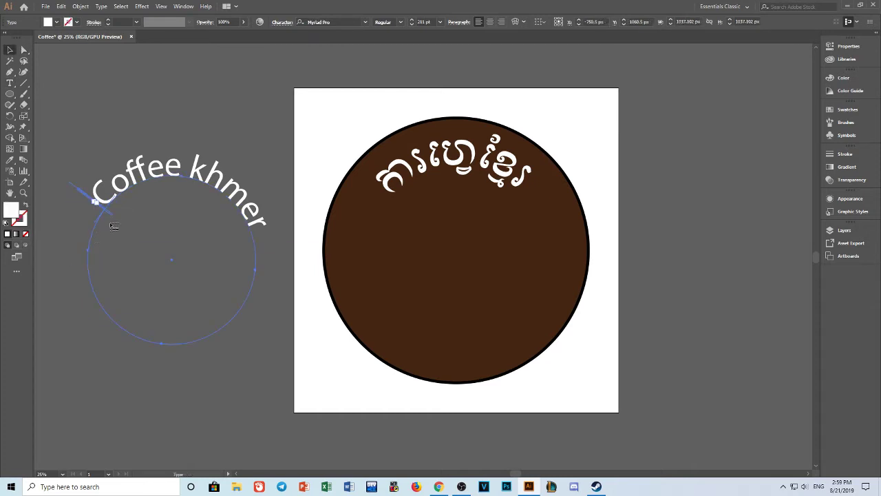
click(23, 50)
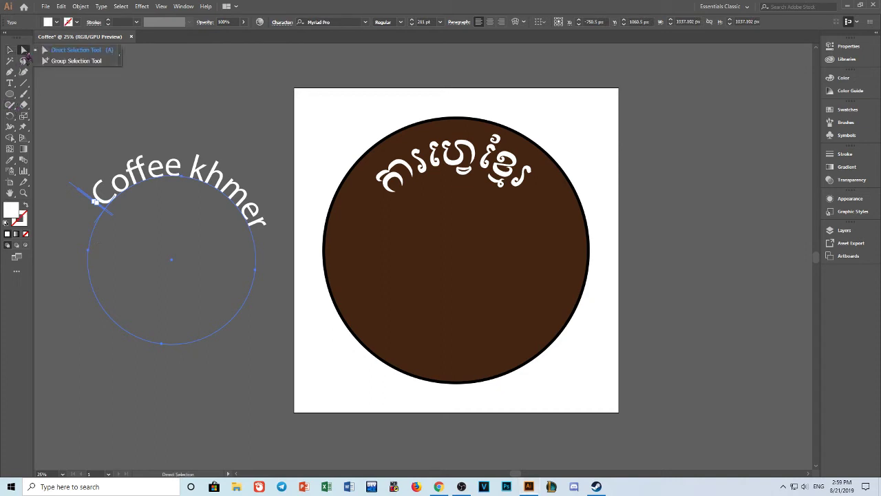
click(22, 50)
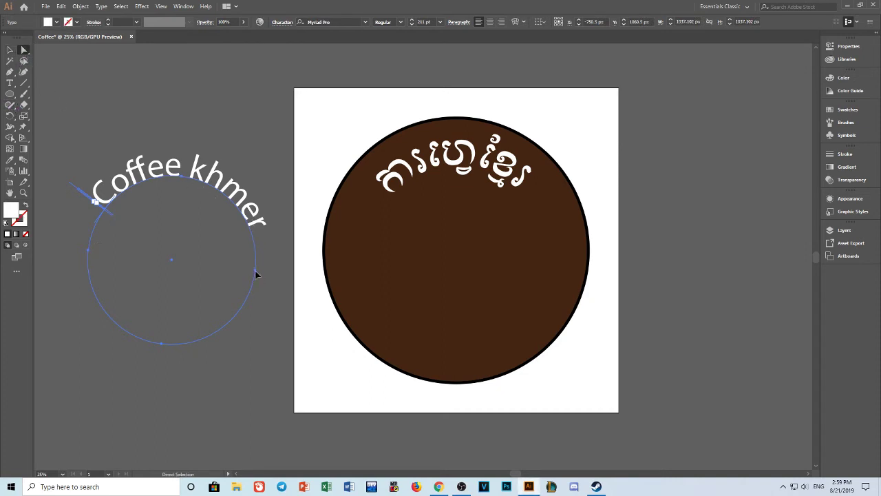
drag(256, 275, 256, 237)
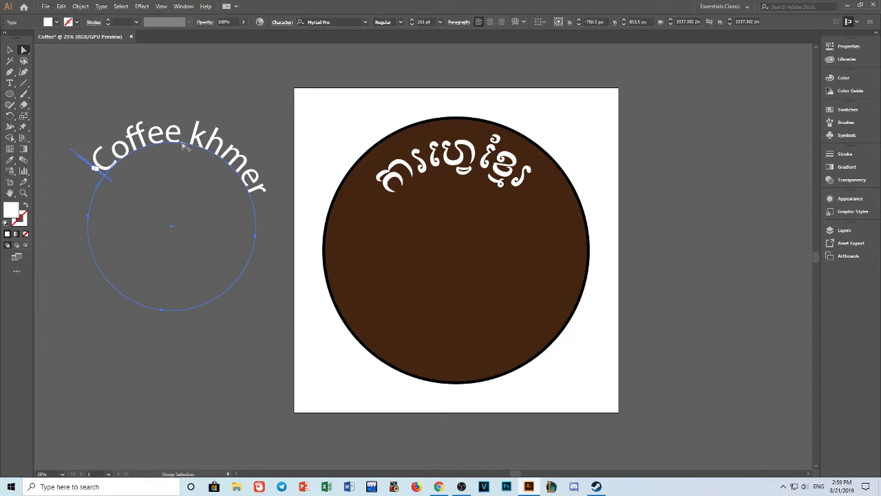
key(t)
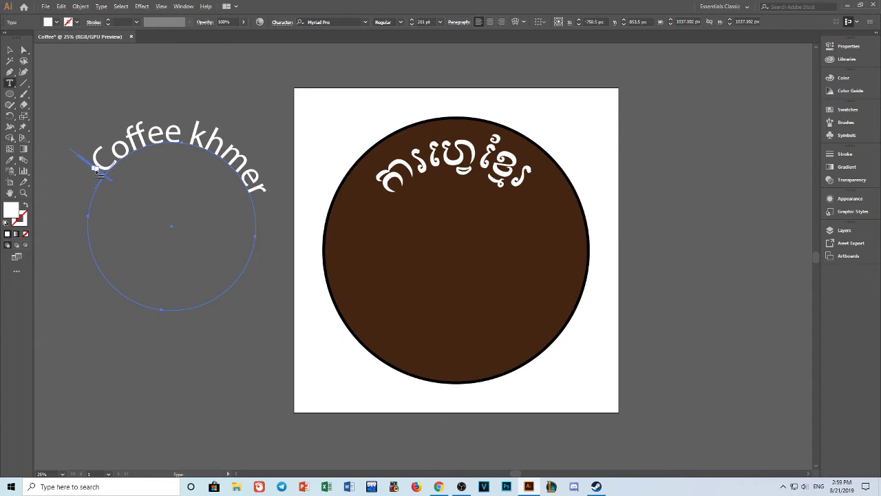
drag(98, 172, 212, 194)
key(Escape)
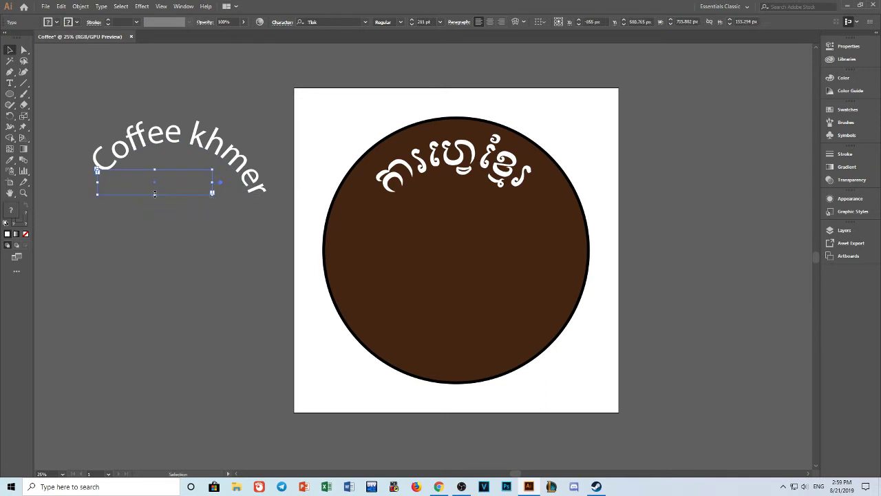
key(ctrl+z)
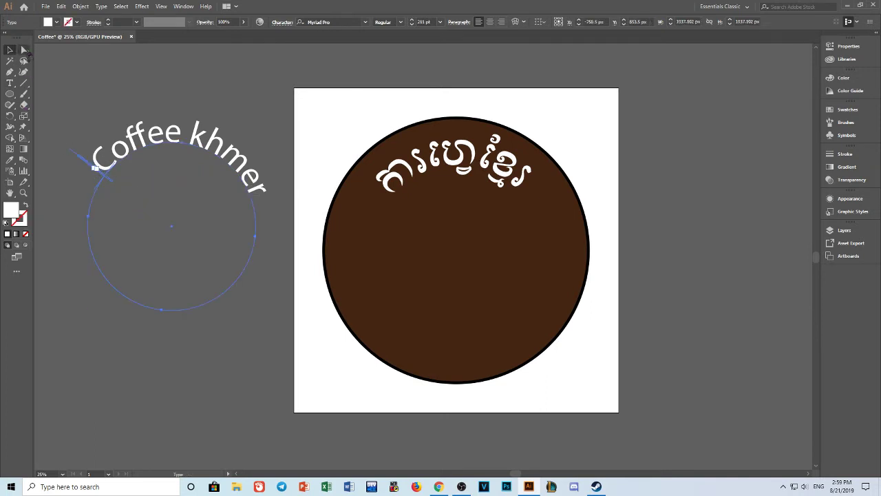
key(t)
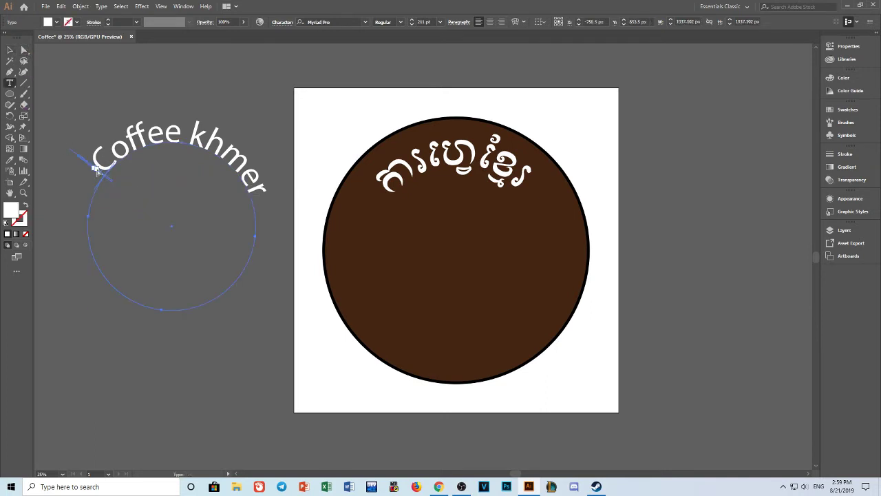
click(23, 51)
drag(98, 176, 254, 221)
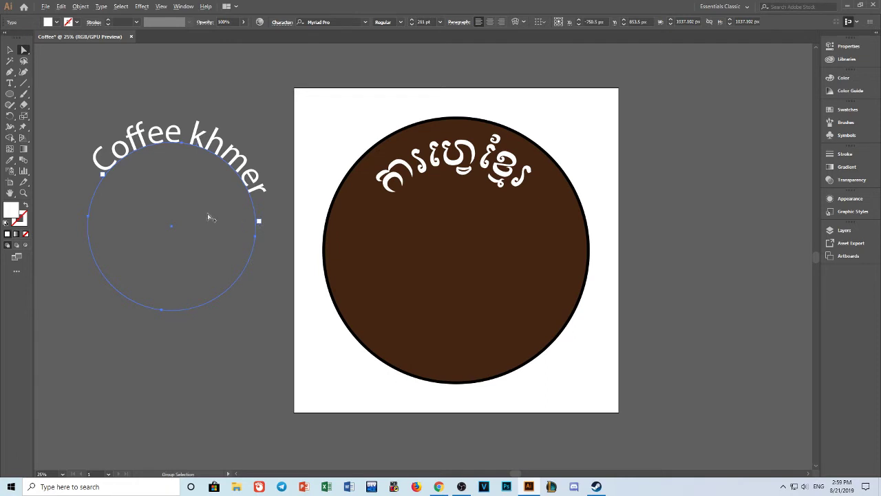
Drag the path-type bracket across the circle to flip 'Coffee khmer' onto the bottom arc.
scroll(207, 216, up, 3)
scroll(385, 221, up, 2)
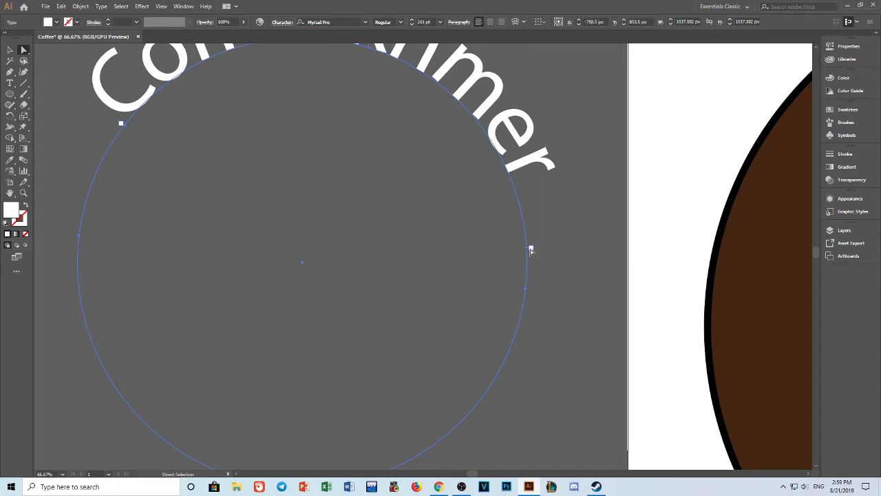
drag(528, 254, 537, 277)
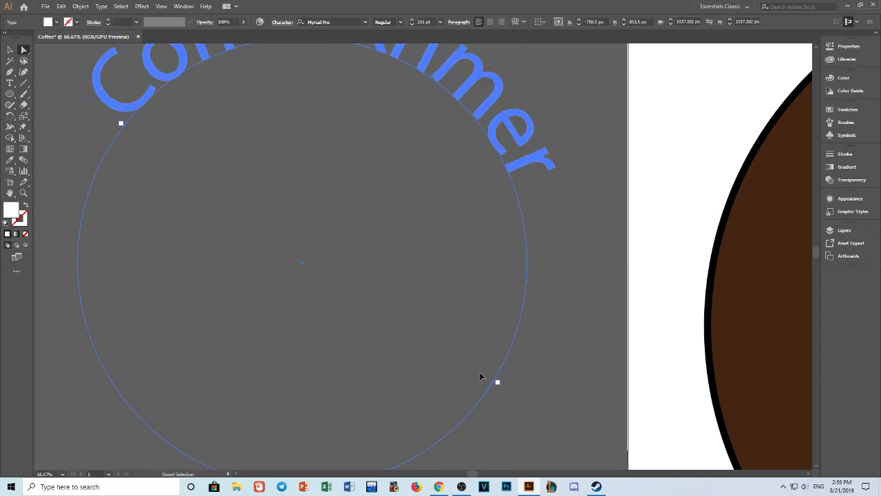
drag(481, 375, 476, 372)
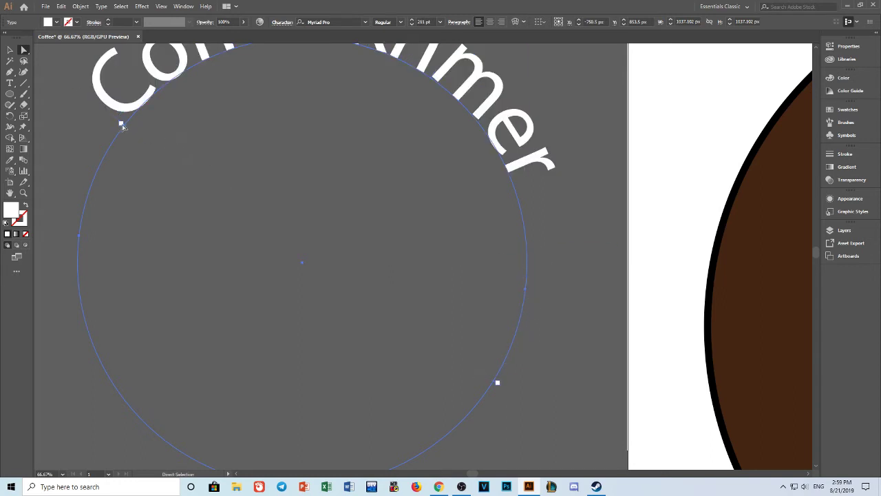
mouse_move(123, 125)
mouse_down()
mouse_move(166, 142)
mouse_move(132, 186)
mouse_up()
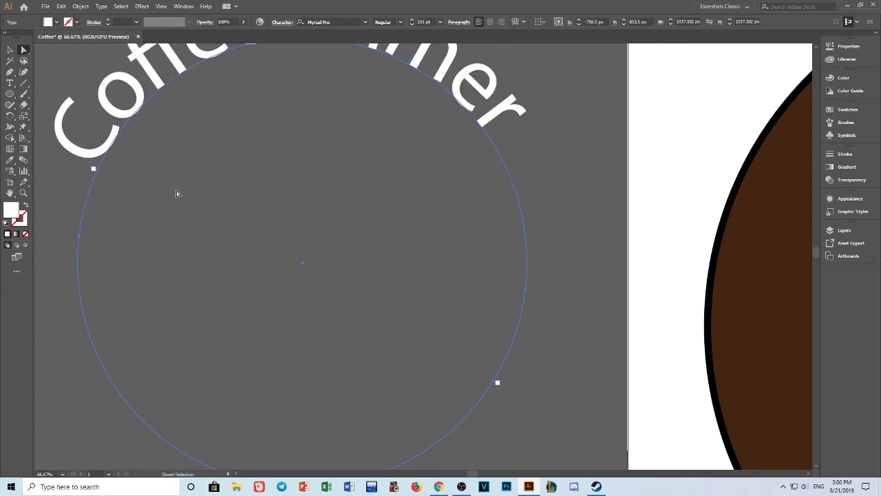
scroll(223, 193, down, 2)
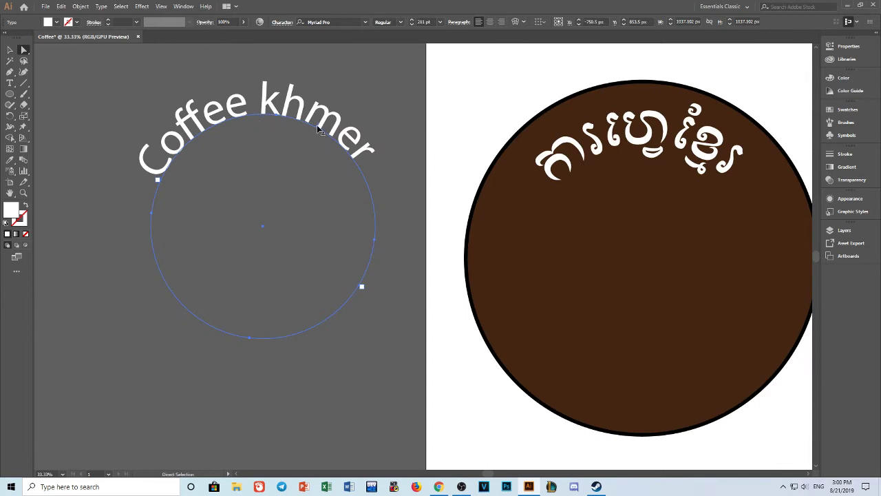
drag(317, 129, 262, 324)
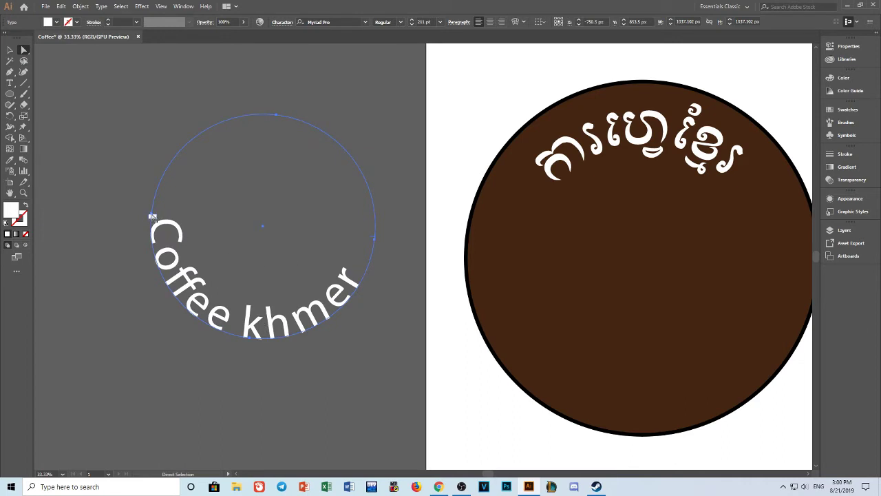
Centre 'Coffee khmer' along the circle's bottom and select all its letters with the Type tool.
click(152, 216)
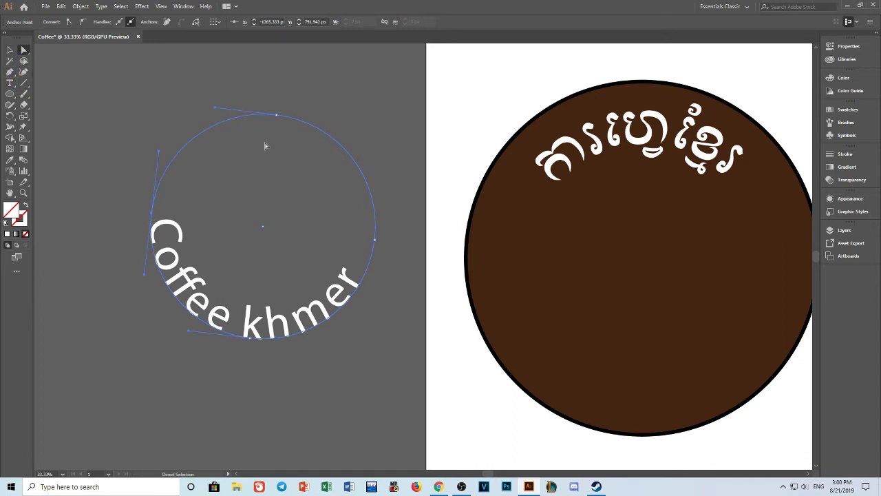
click(112, 141)
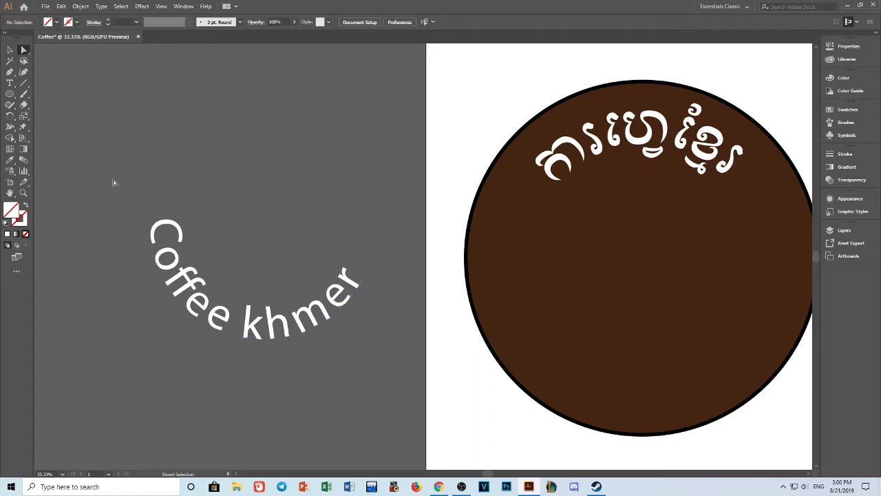
click(153, 217)
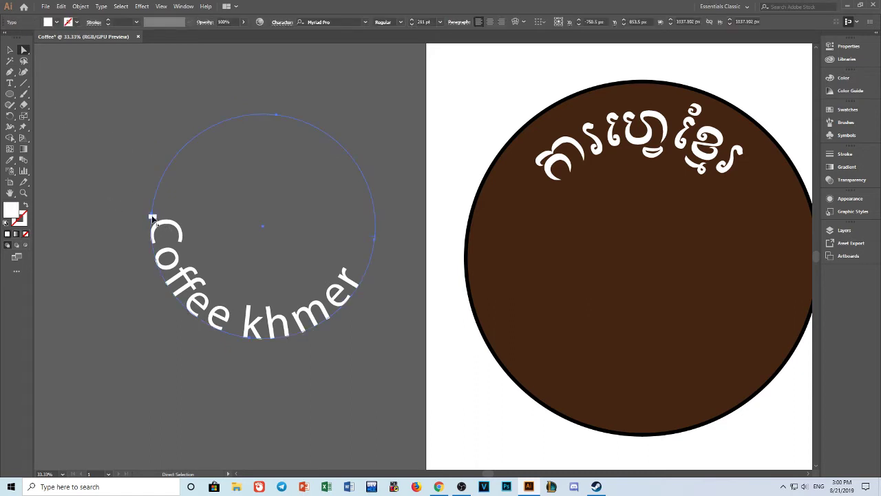
drag(153, 218, 151, 253)
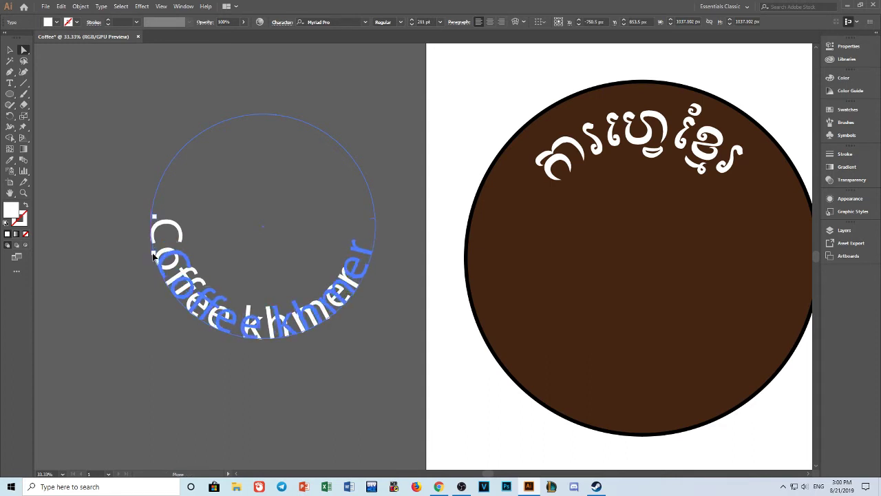
drag(151, 253, 153, 282)
key(t)
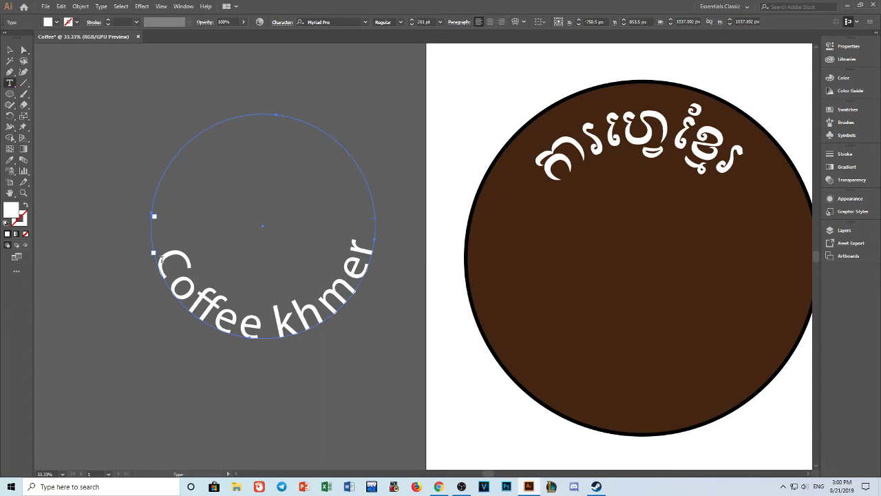
mouse_move(161, 258)
mouse_down()
mouse_move(334, 338)
mouse_move(394, 245)
mouse_up()
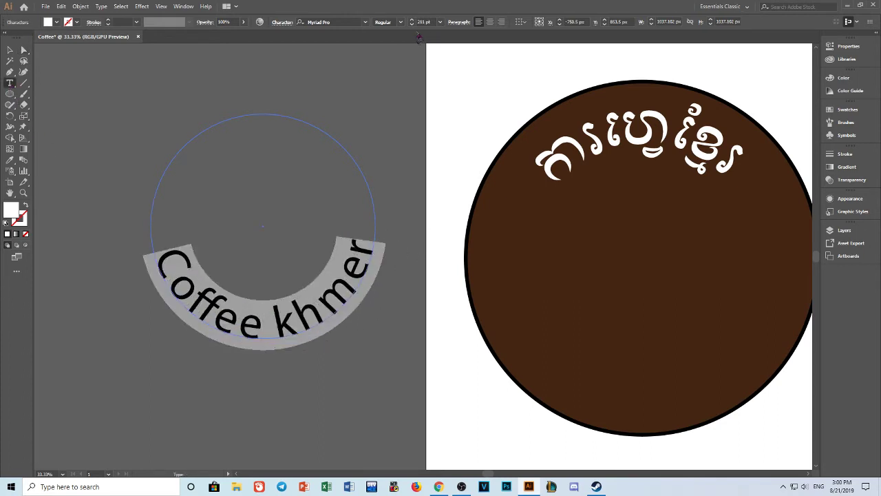
Apply the Schluber font to the curved 'Coffee khmer' text.
click(441, 22)
click(440, 22)
click(365, 22)
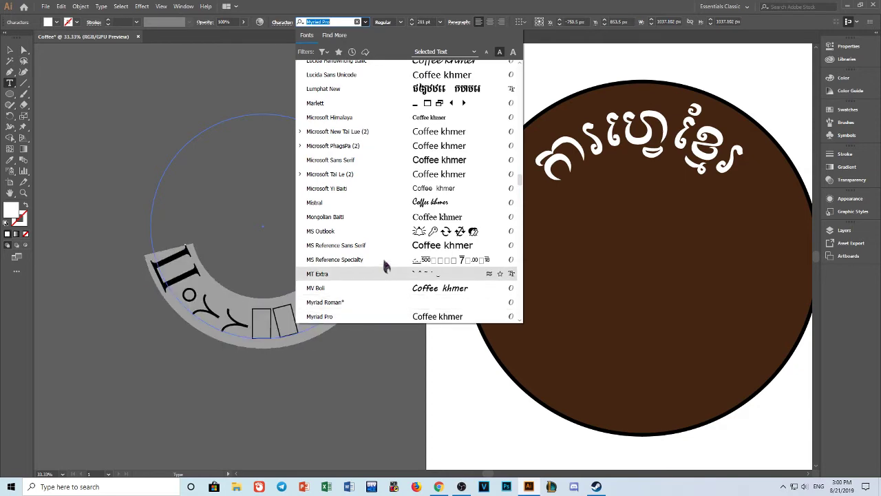
scroll(389, 207, up, 3)
scroll(385, 251, up, 1)
scroll(377, 243, down, 4)
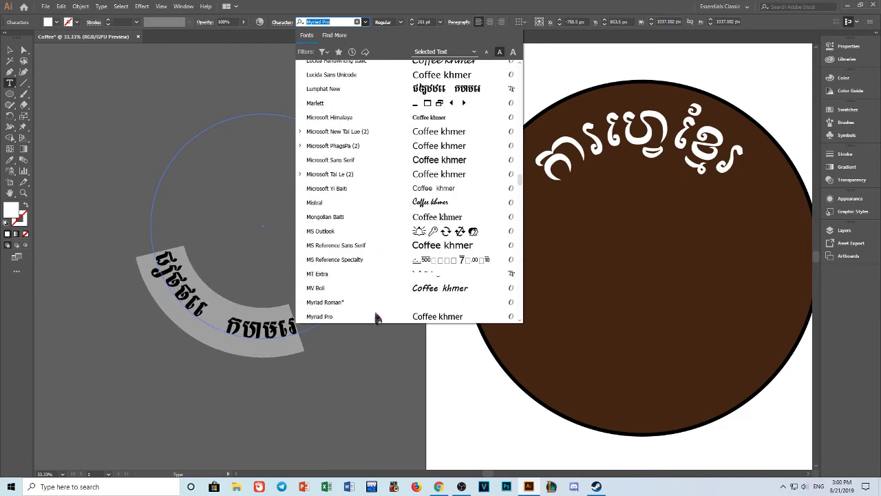
scroll(390, 227, down, 3)
scroll(391, 222, down, 1)
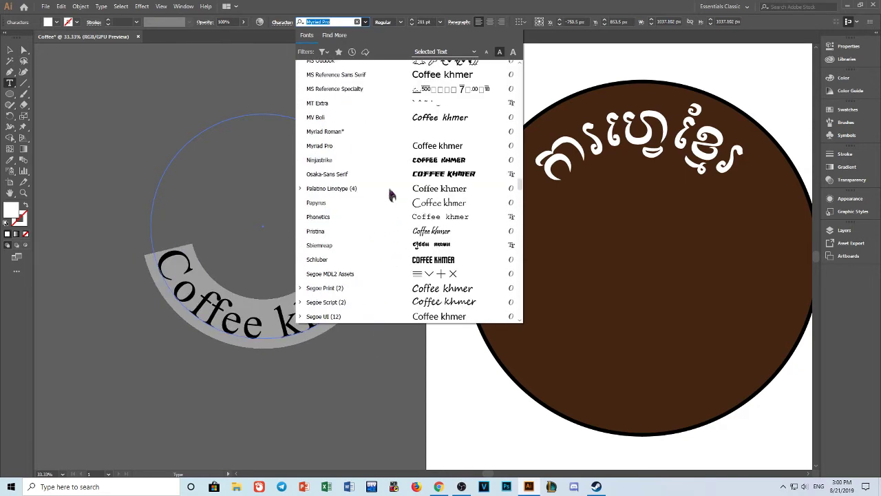
click(397, 268)
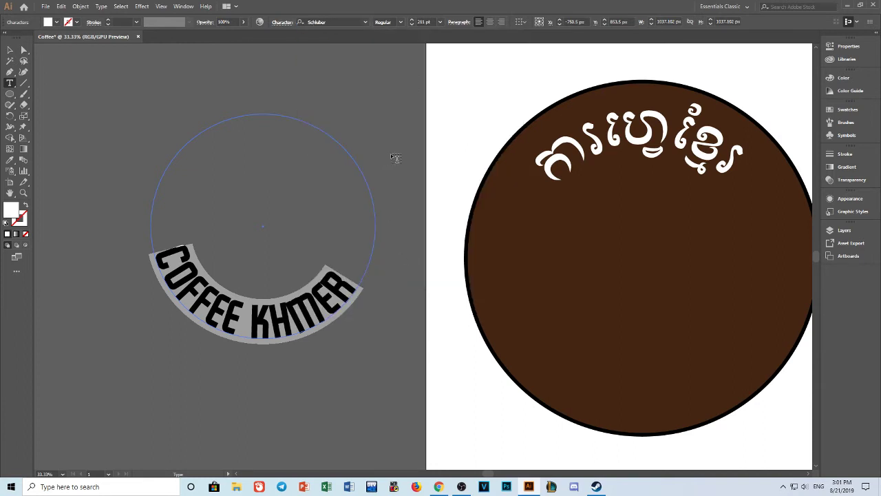
Set the text's font size to 200 pt.
click(441, 22)
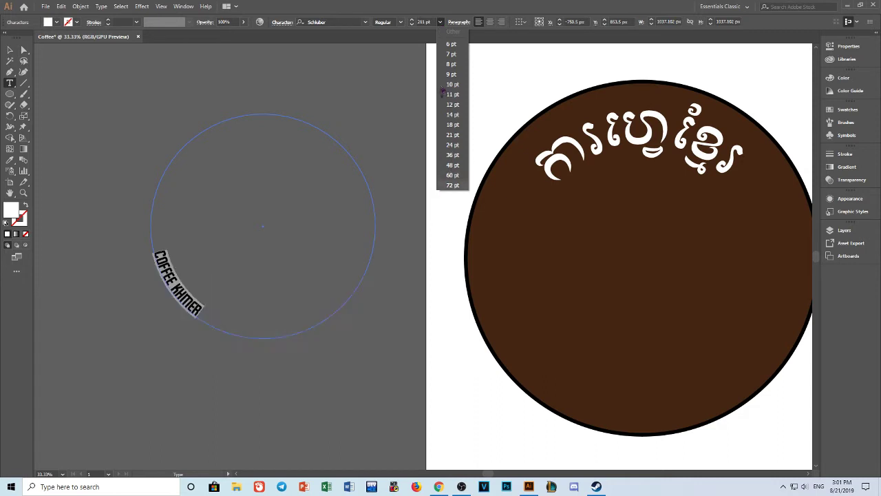
click(401, 31)
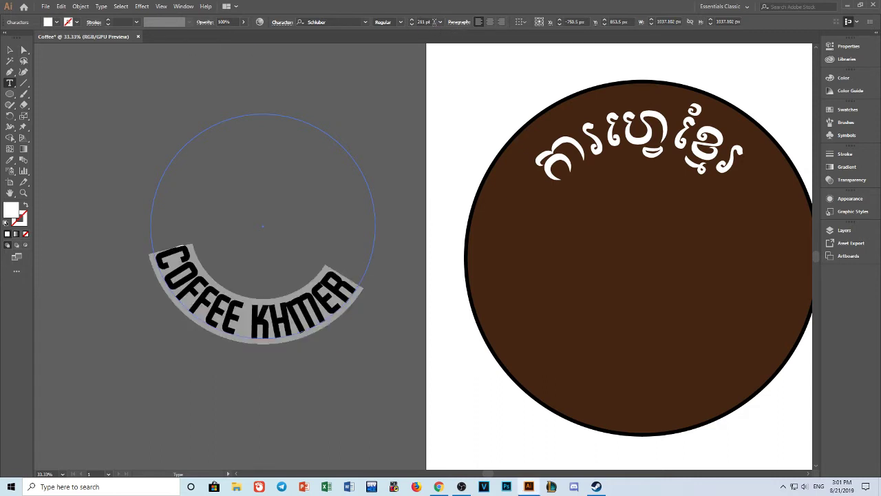
click(432, 22)
text(200)
key(Return)
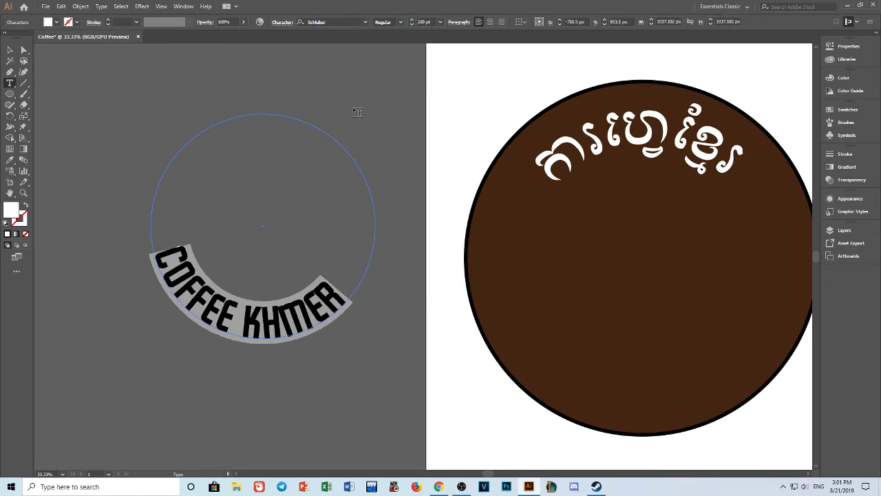
Set the character tracking to 100 to spread the letters wider.
click(280, 22)
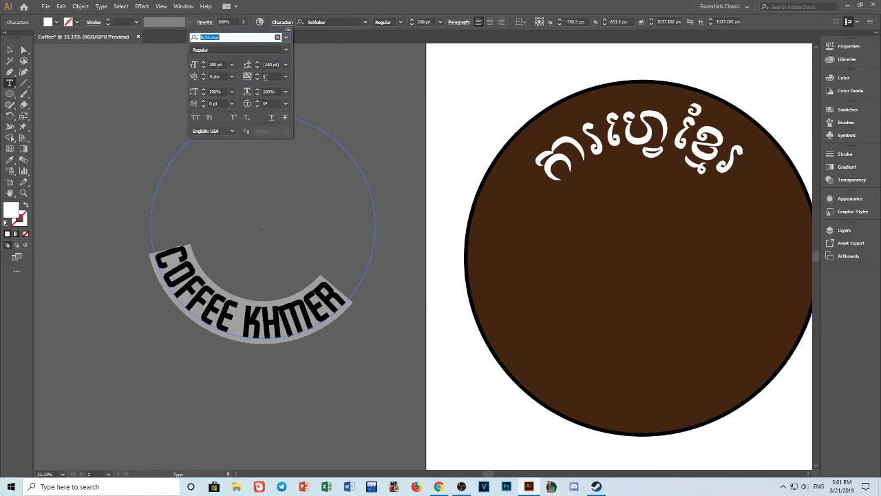
click(285, 75)
click(296, 221)
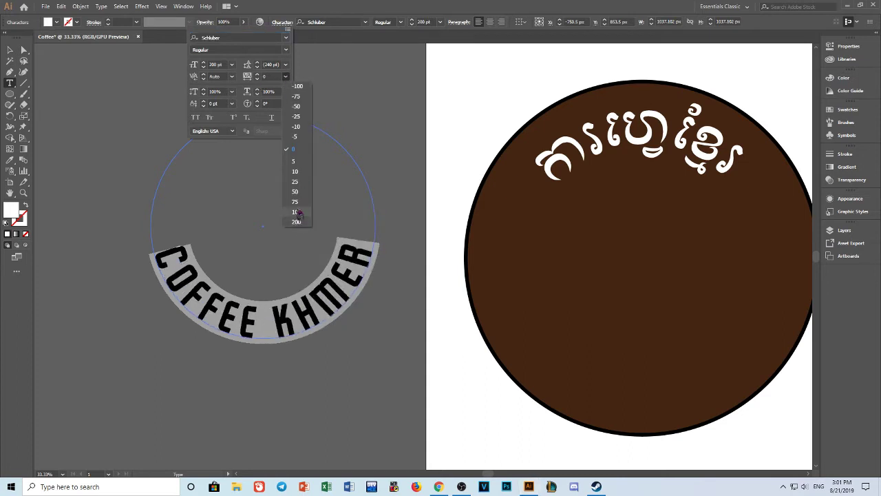
click(297, 213)
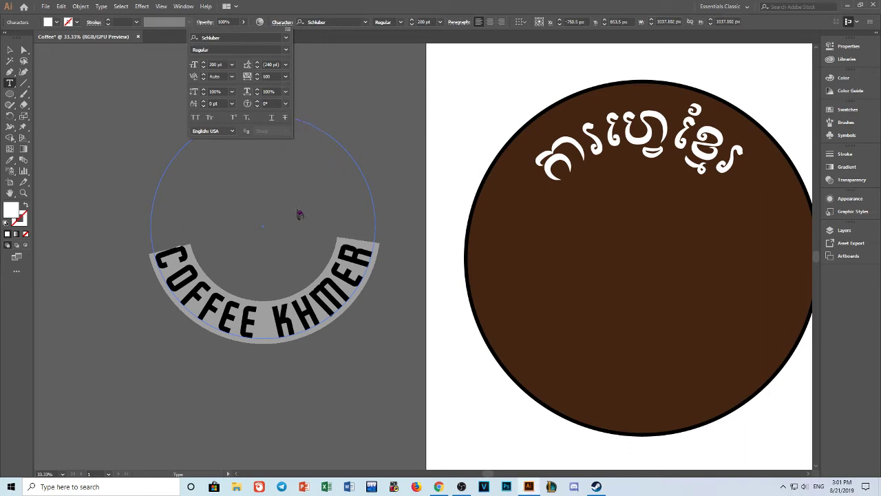
click(308, 40)
Move the COFFEE KHMER path text into the brown circle.
click(9, 51)
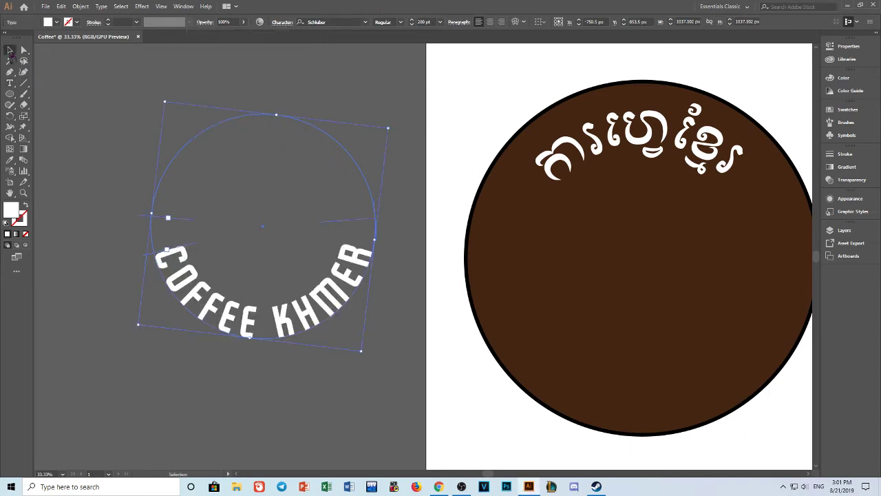
click(214, 341)
mouse_move(210, 318)
mouse_down()
mouse_move(596, 364)
mouse_move(603, 387)
mouse_up()
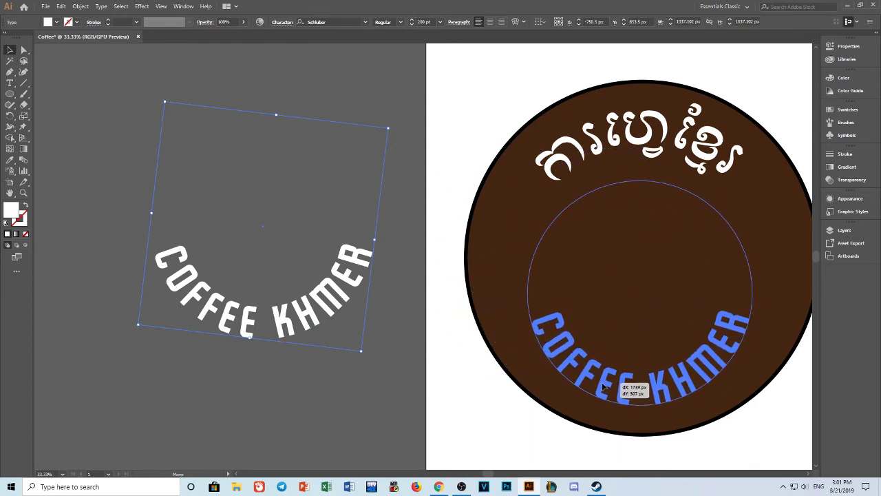
drag(603, 387, 603, 376)
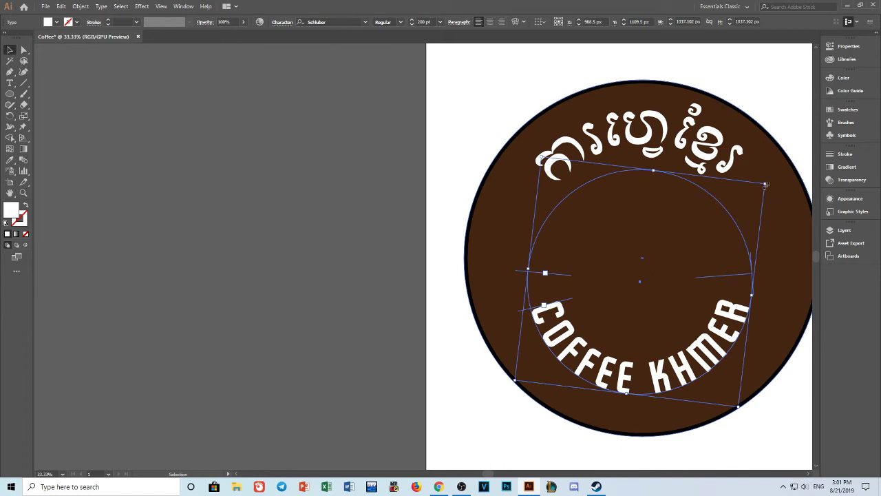
Enlarge and slightly rotate the COFFEE KHMER text, then raise it higher in the circle.
drag(766, 184, 788, 159)
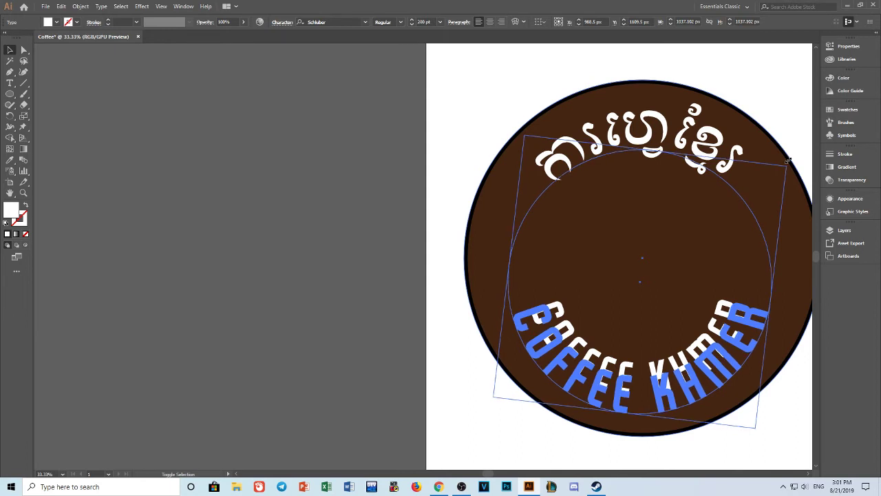
drag(788, 159, 784, 179)
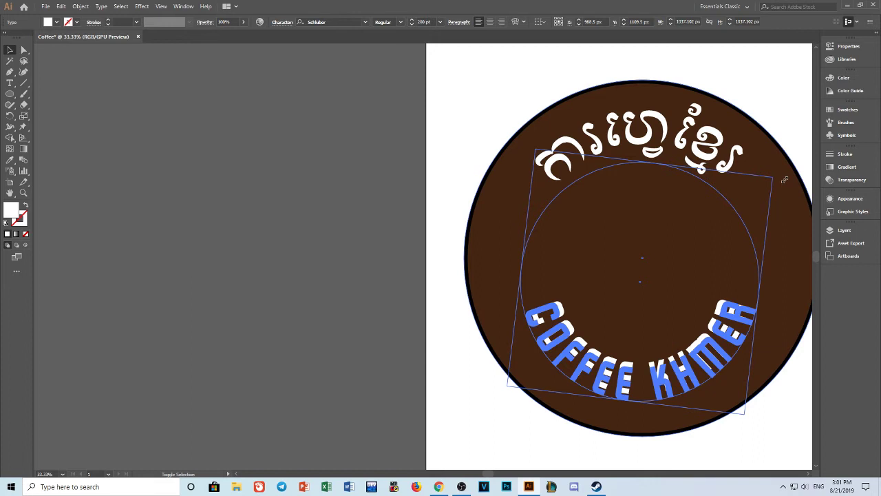
drag(784, 179, 784, 180)
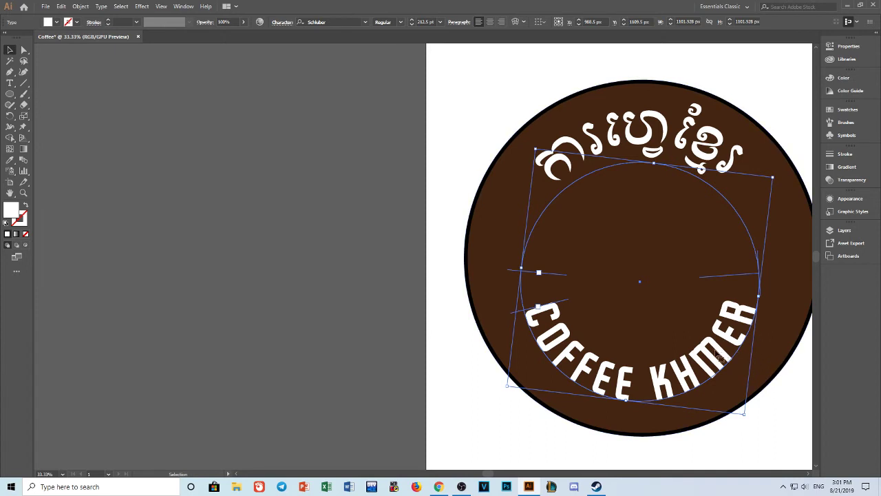
mouse_move(681, 346)
mouse_down()
mouse_move(453, 262)
mouse_move(439, 306)
mouse_up()
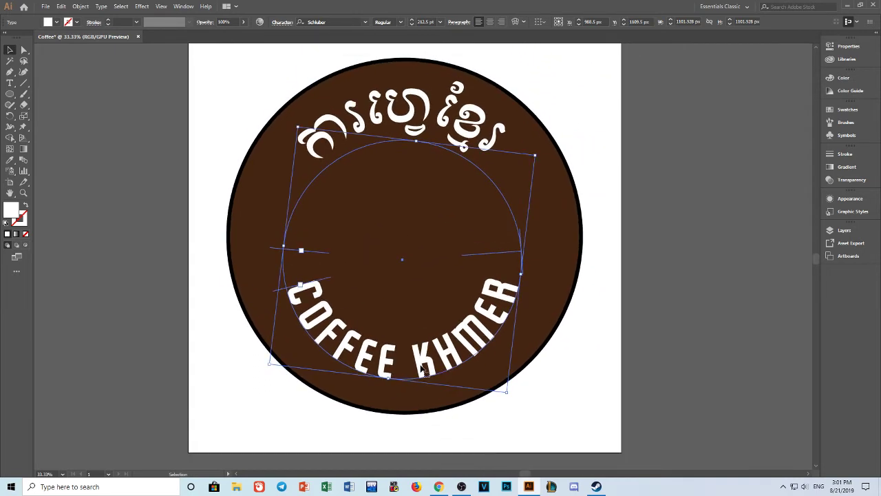
drag(427, 368, 428, 349)
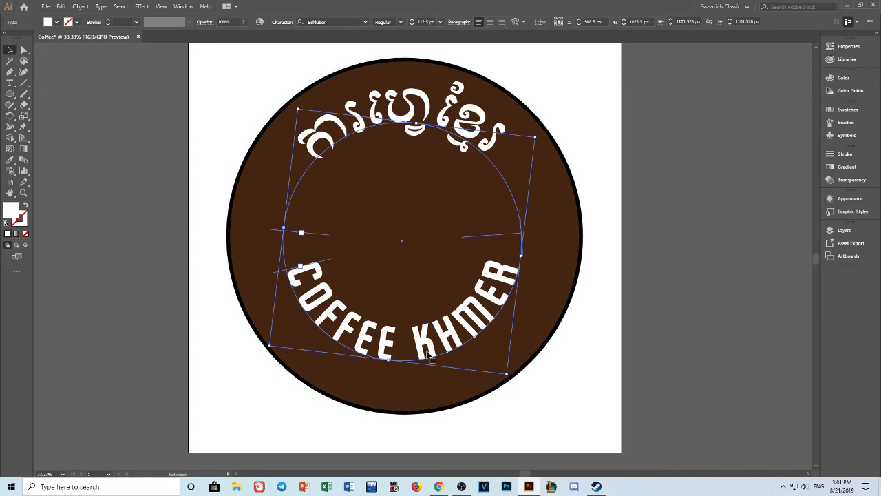
Centre the text horizontally and vertically on the brown circle and nudge the Khmer text slightly.
shift+click(550, 278)
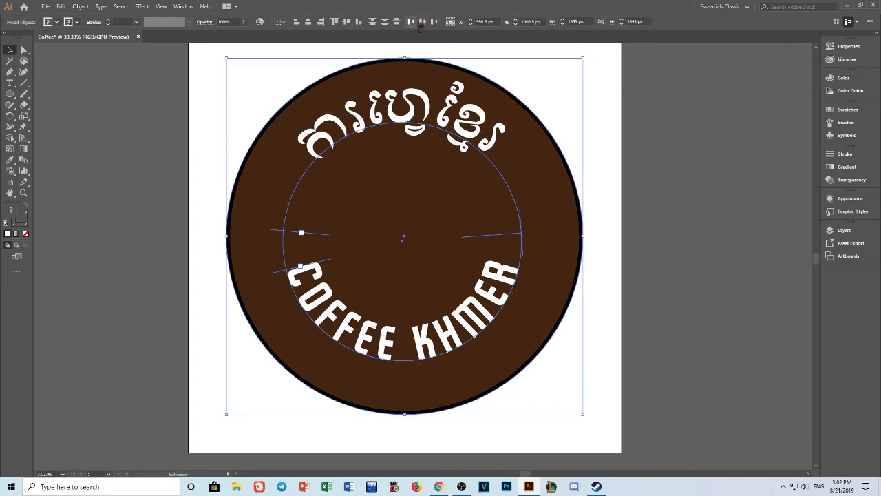
click(308, 22)
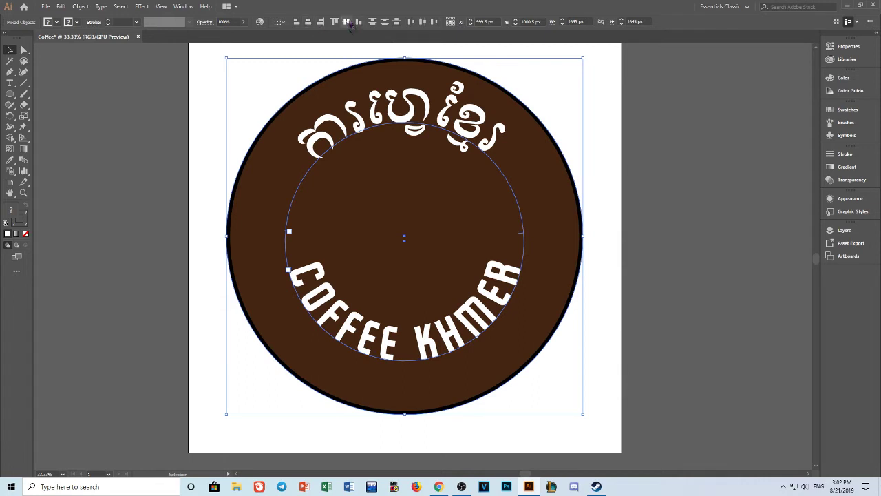
click(384, 22)
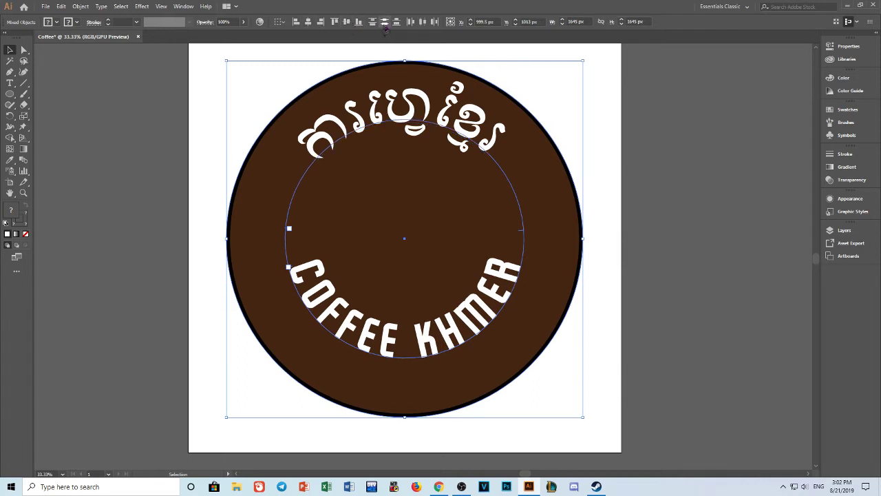
click(672, 310)
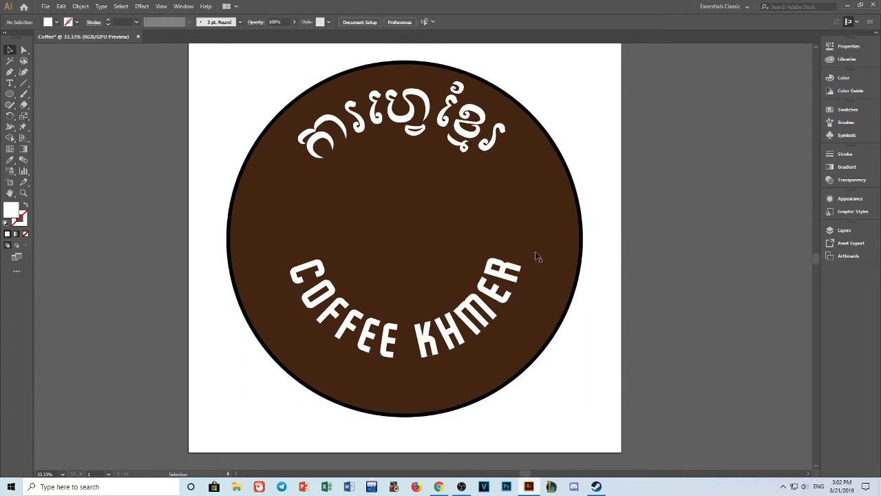
click(422, 140)
drag(422, 140, 417, 137)
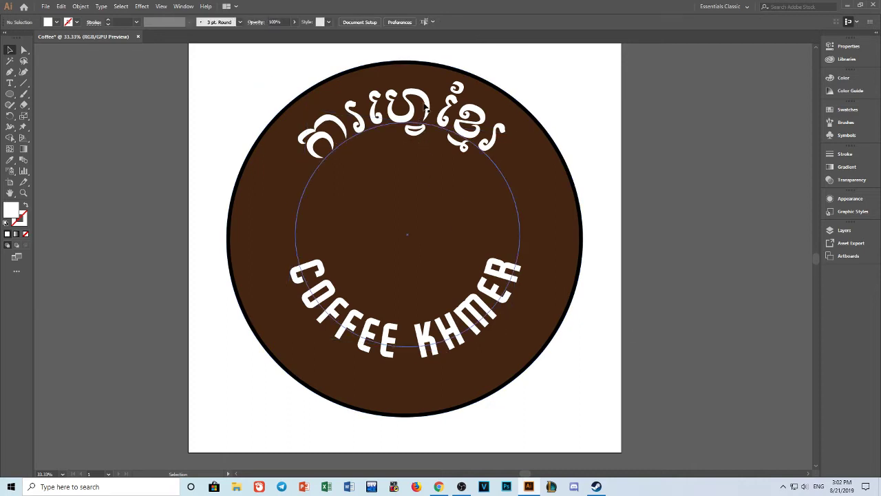
click(678, 231)
Align the circle and both arched texts on centre again.
drag(573, 96, 207, 417)
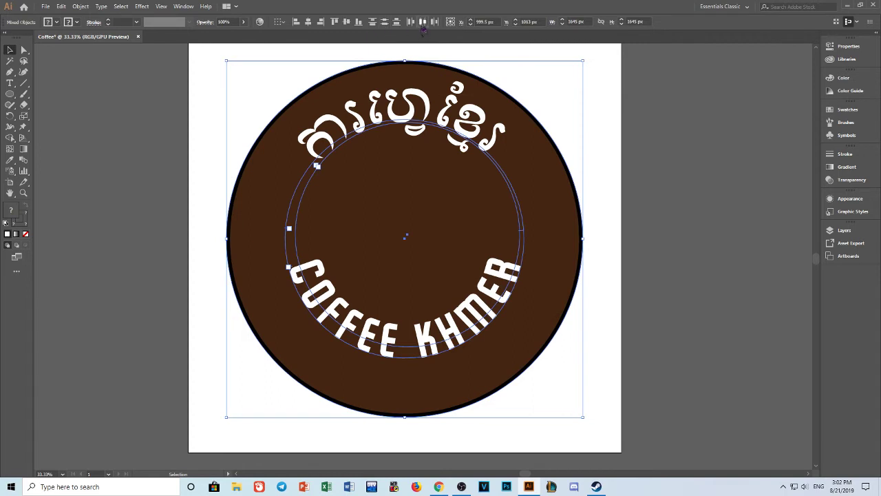
click(422, 25)
click(384, 25)
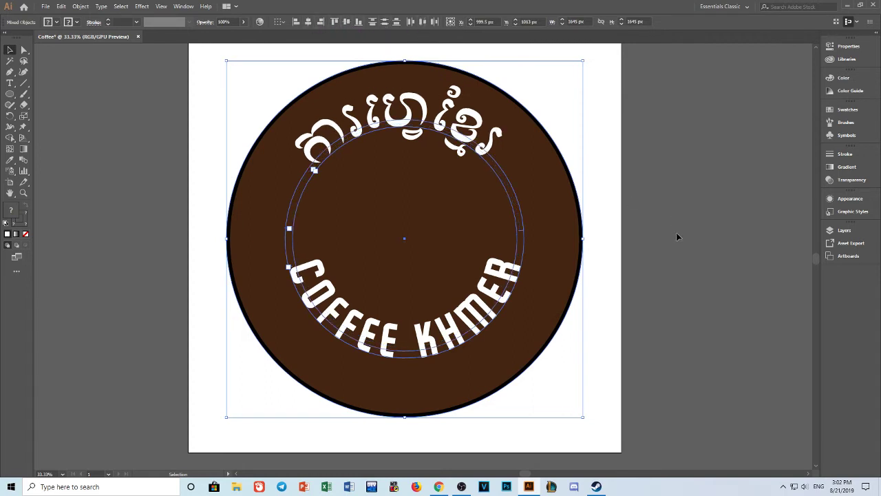
click(675, 358)
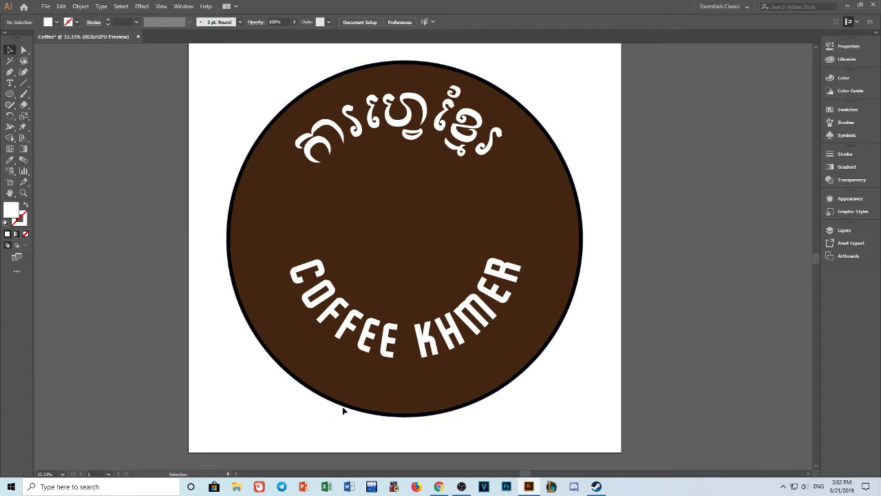
Nudge both COFFEE KHMER and Khmer texts down slightly.
click(422, 310)
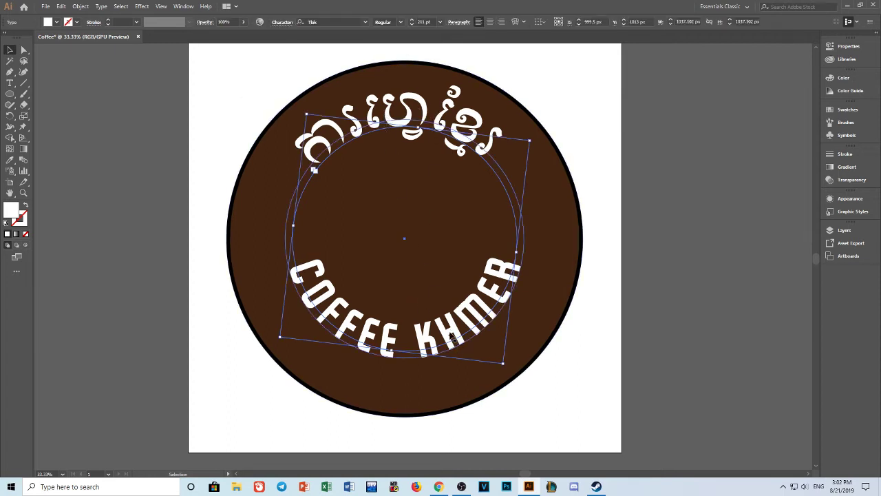
shift+click(451, 328)
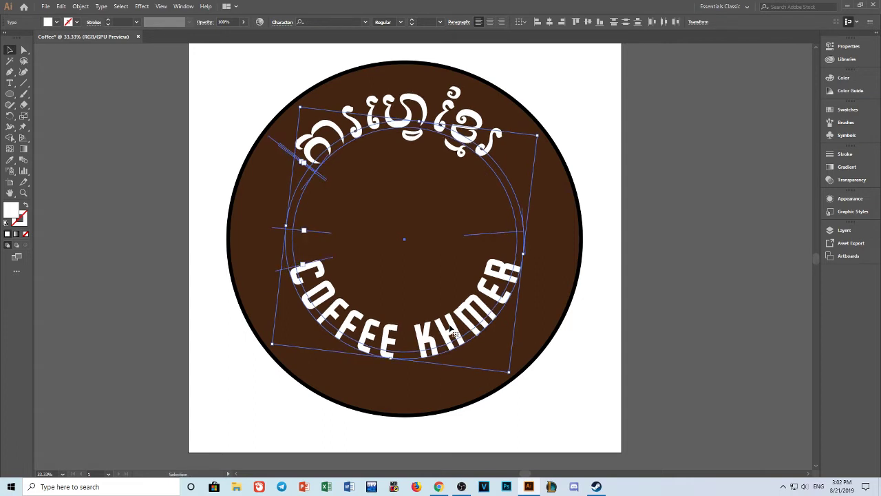
key(Down)
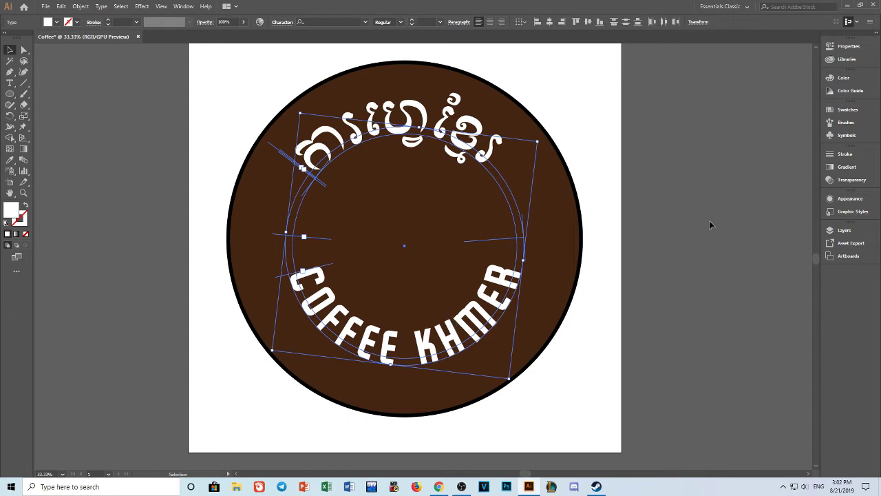
click(640, 349)
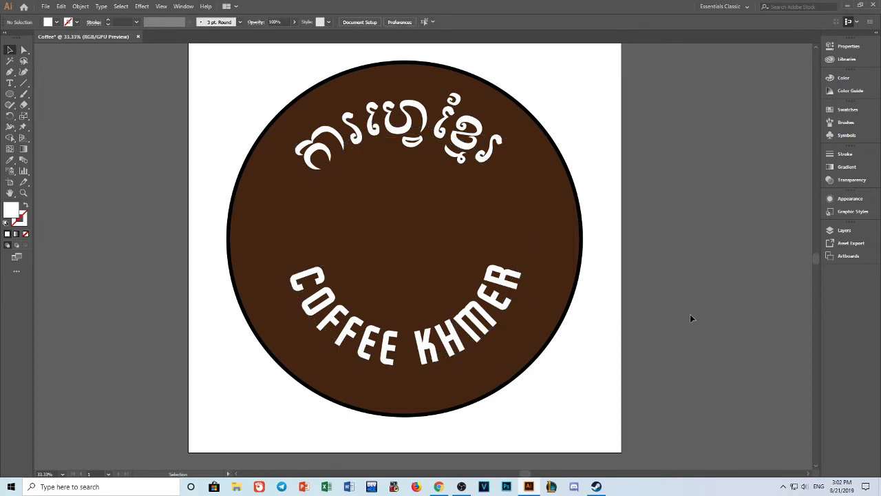
Open the coffee-logo-png-7503 image from the Downloads folder.
click(45, 6)
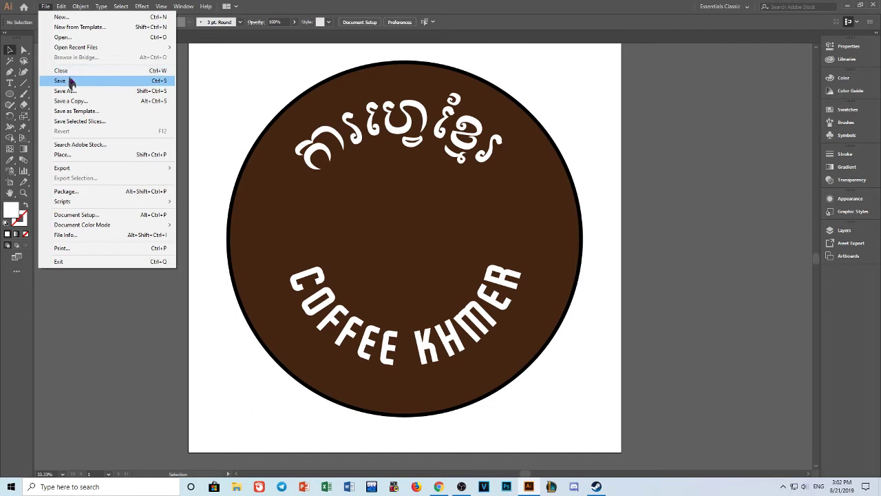
click(69, 38)
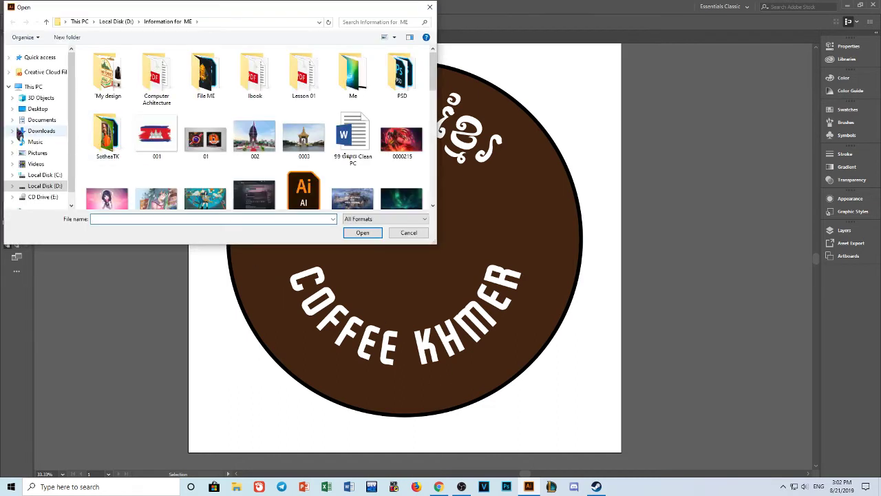
click(31, 131)
click(127, 77)
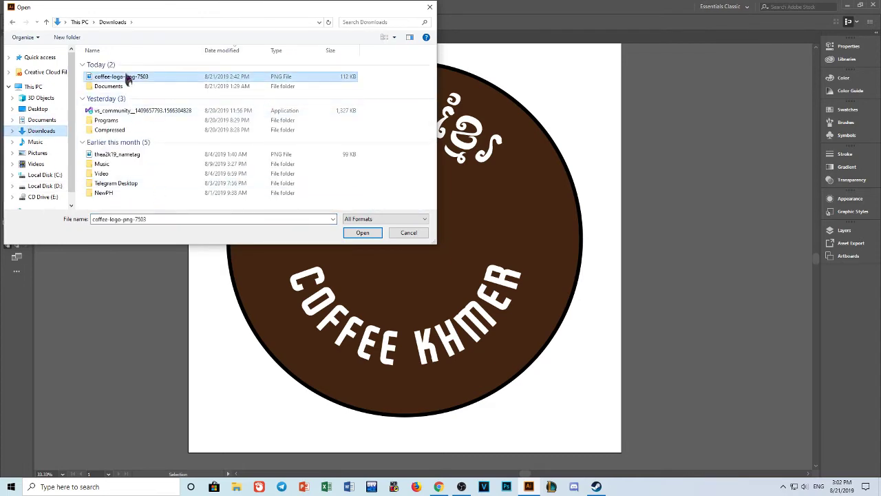
click(362, 233)
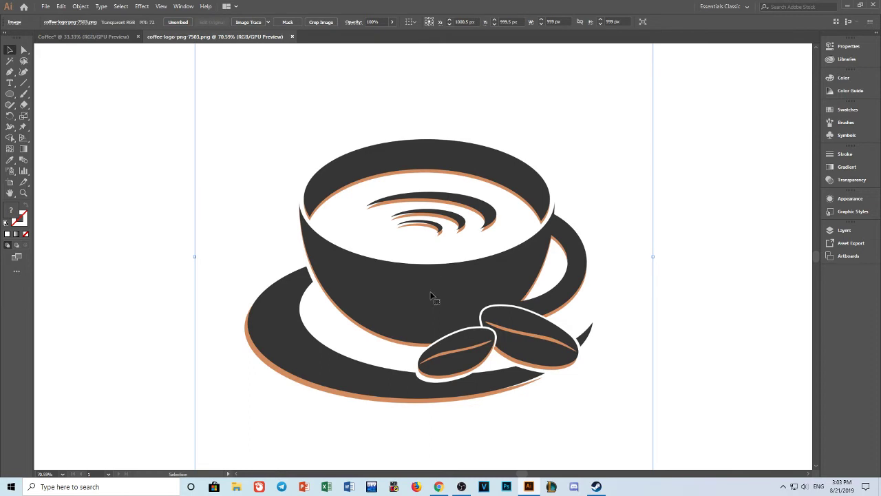
Paste the coffee cup into the Coffee badge, shrink it, and nudge it up to centre.
click(78, 36)
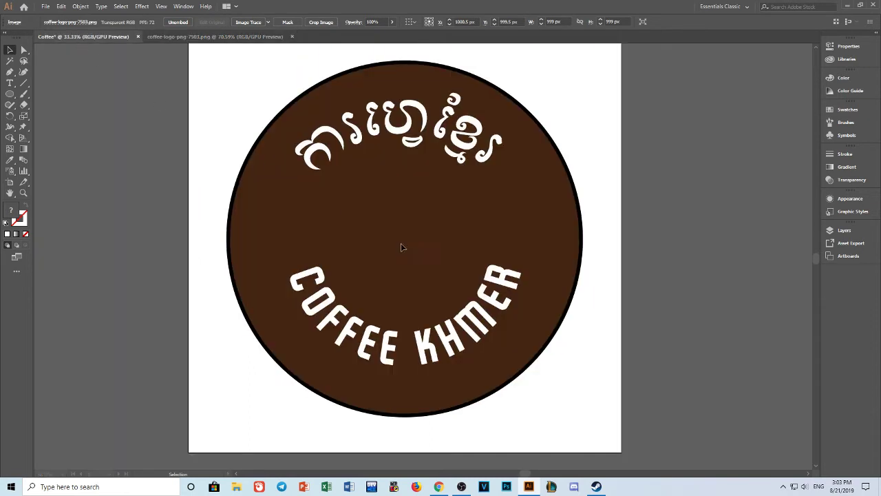
key(ctrl+v)
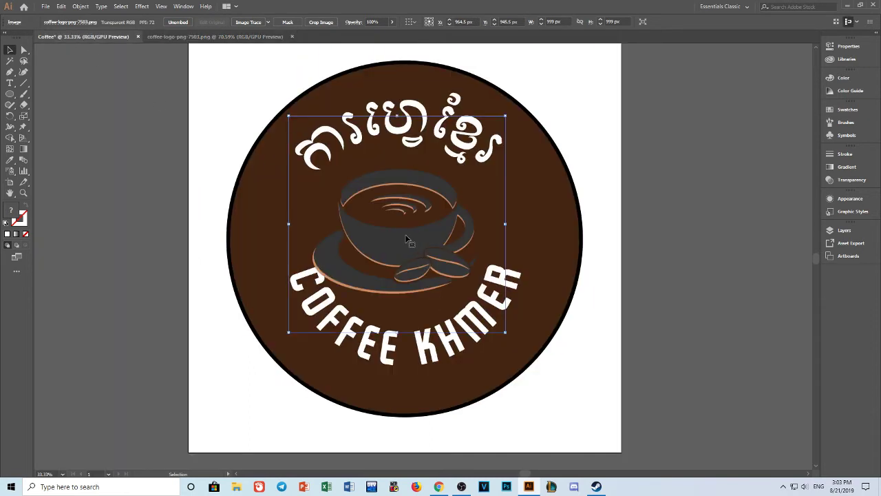
mouse_move(402, 246)
mouse_down()
mouse_move(409, 241)
mouse_move(402, 239)
mouse_up()
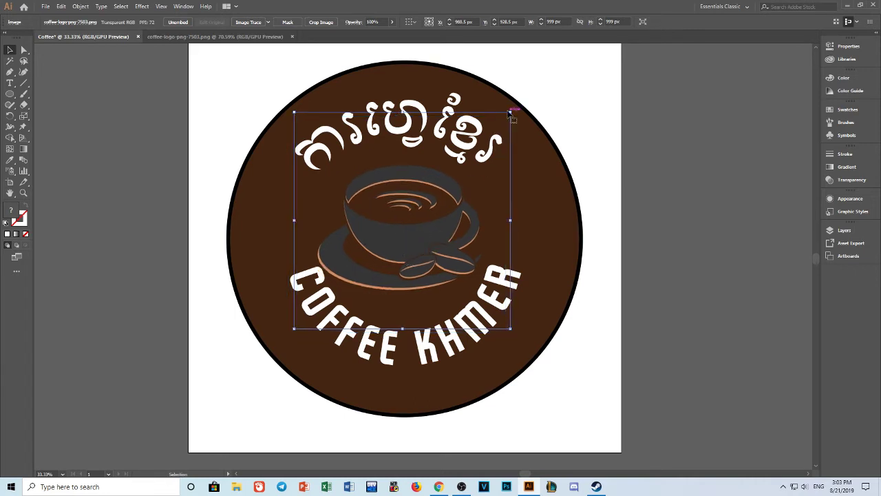
drag(511, 109, 490, 135)
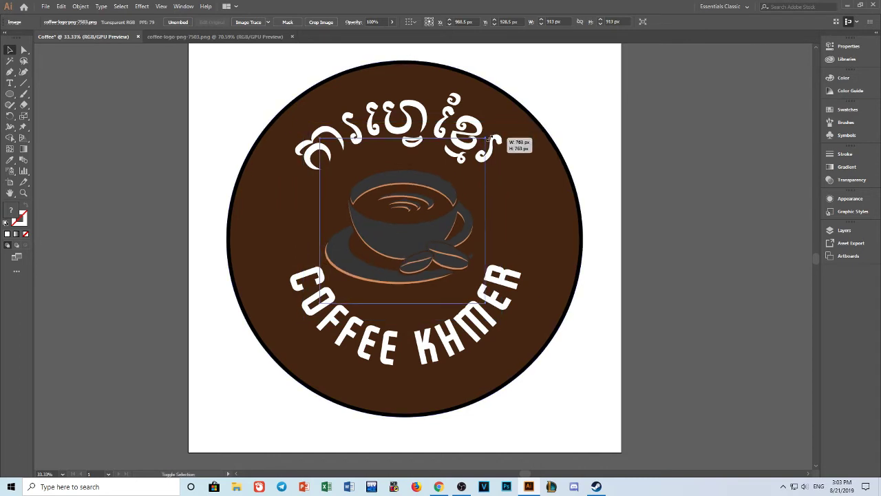
click(725, 196)
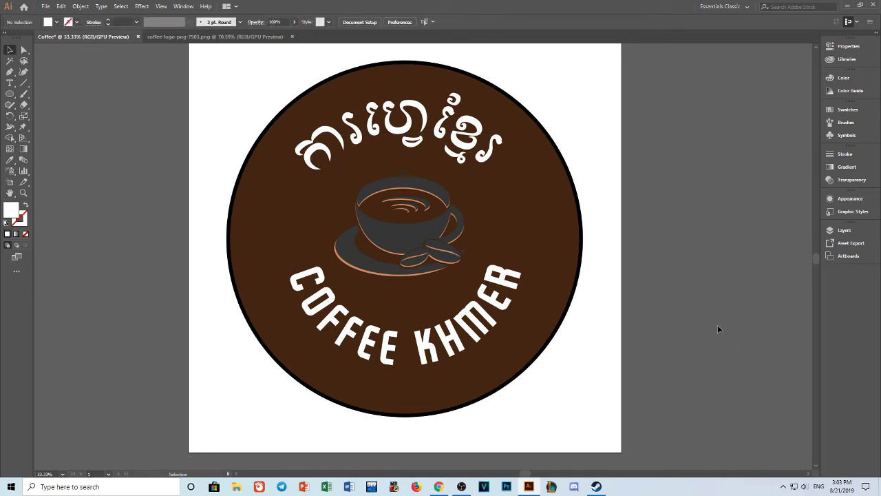
click(425, 242)
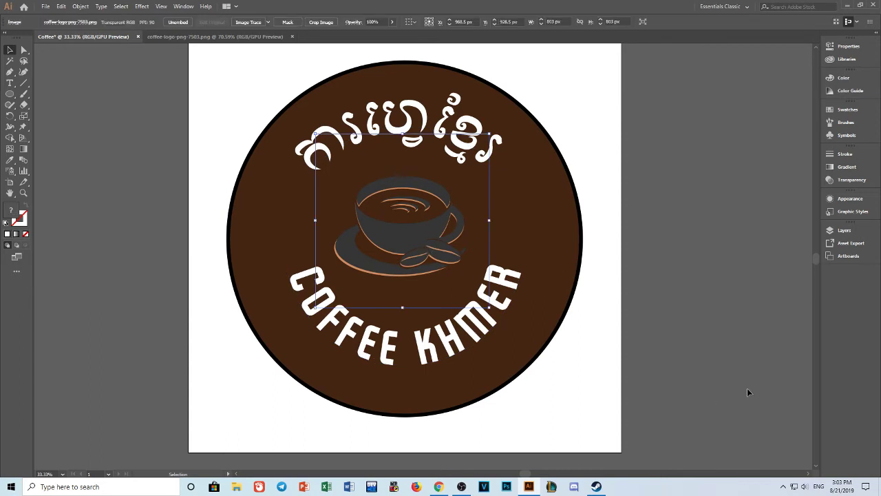
key(Up)
key(Up)
key(Up)
key(Up)
key(Up)
key(Up)
key(Up)
key(Up)
key(Up)
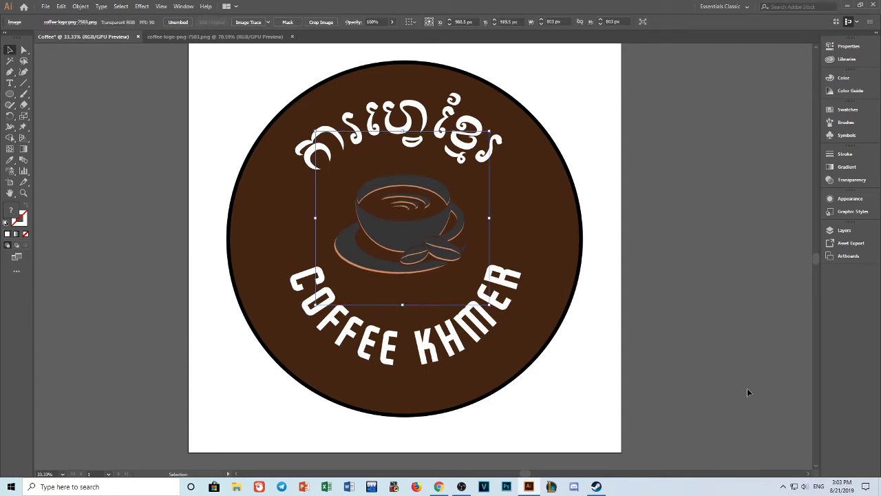
key(Up)
key(Up)
key(Up)
key(Up)
key(Up)
key(Up)
key(Up)
key(Up)
key(Up)
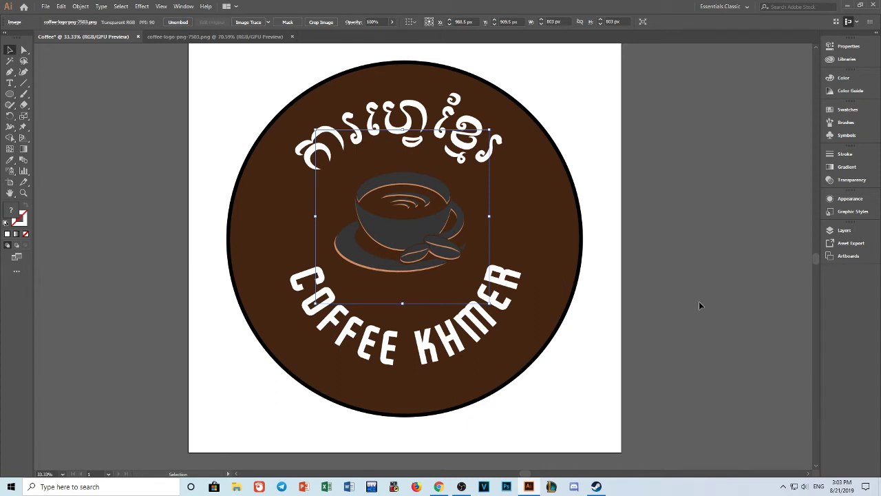
click(671, 293)
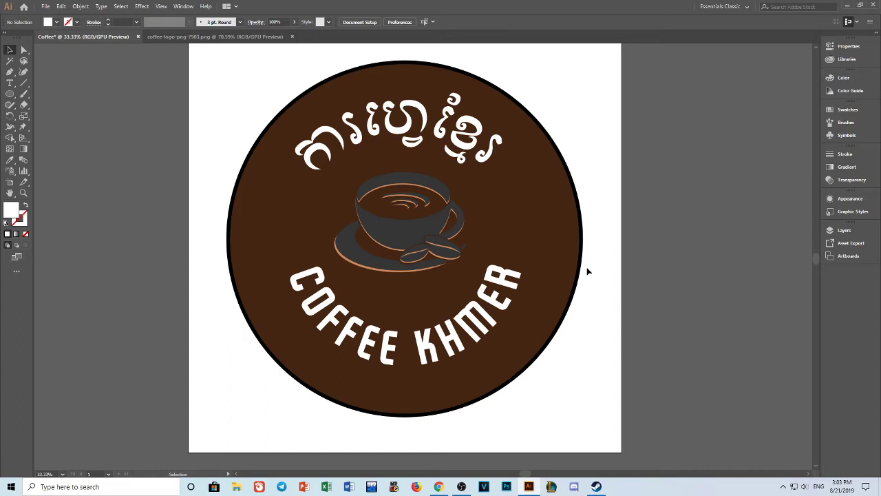
Draw a new circle on the pasteboard beside the badge.
click(10, 94)
scroll(681, 178, down, 1)
drag(708, 202, 452, 210)
drag(435, 136, 579, 297)
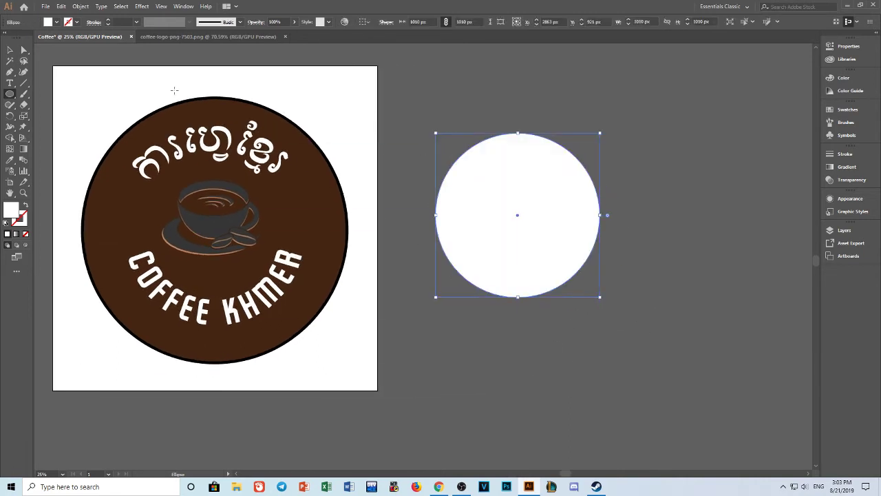
Give the circle no fill and a thick 14 pt white stroke.
click(56, 22)
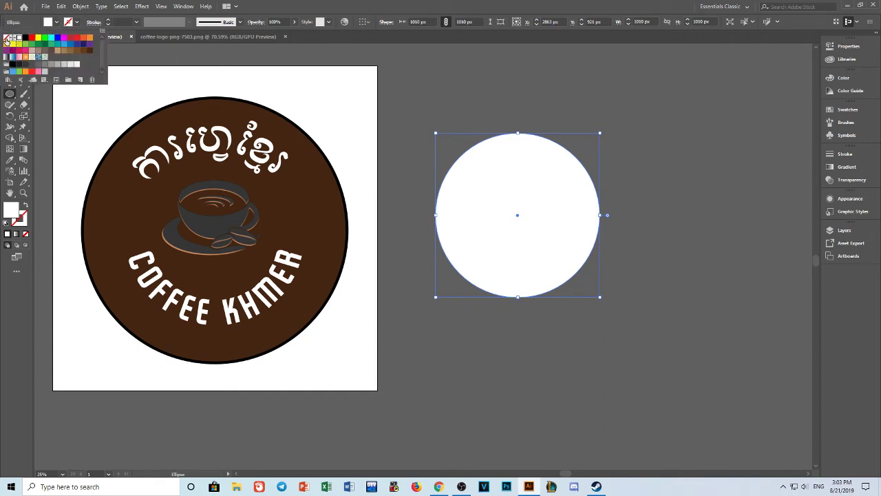
click(7, 37)
click(76, 22)
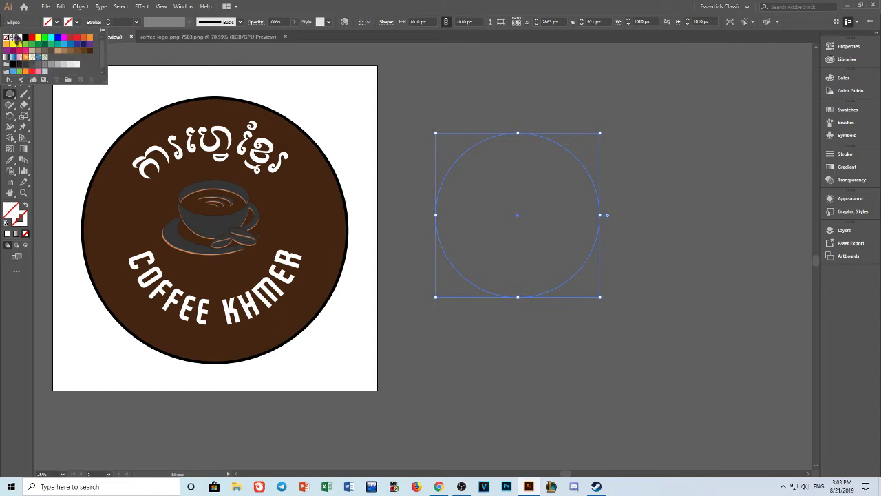
click(18, 38)
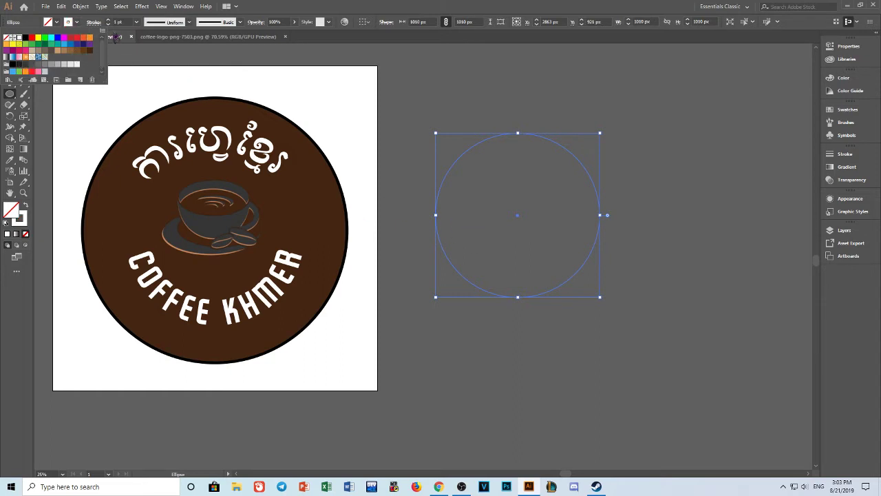
click(137, 22)
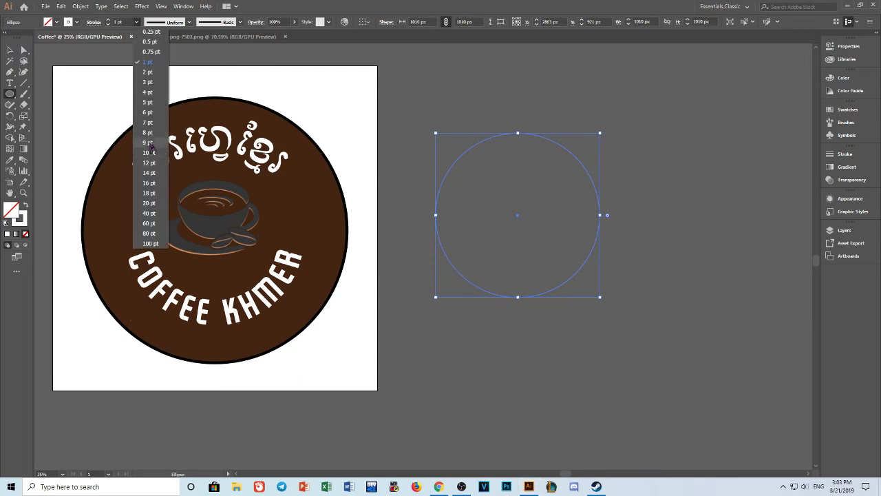
click(150, 143)
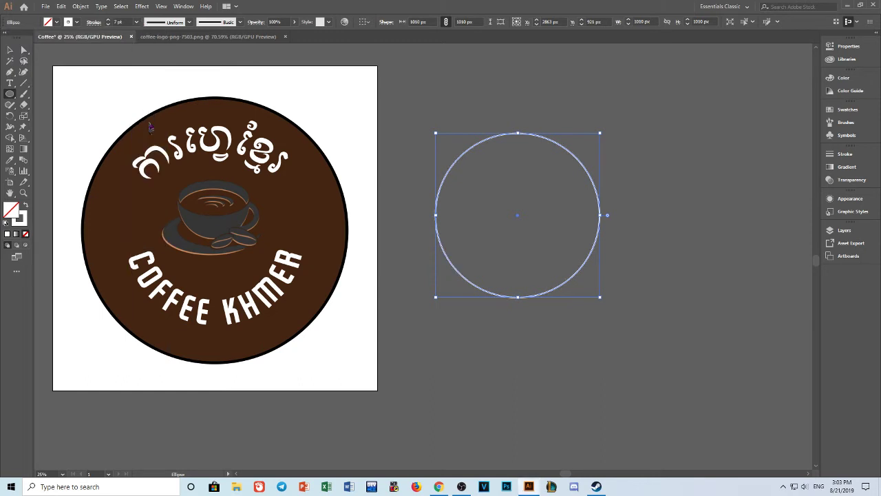
click(136, 28)
click(149, 148)
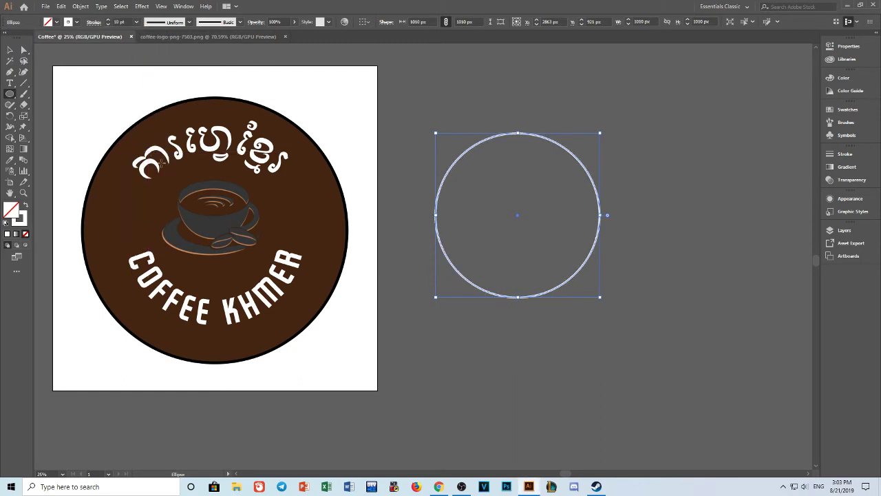
click(470, 88)
click(464, 258)
Move the white circle down-left and shrink it slightly to about 878 px.
key(v)
click(461, 374)
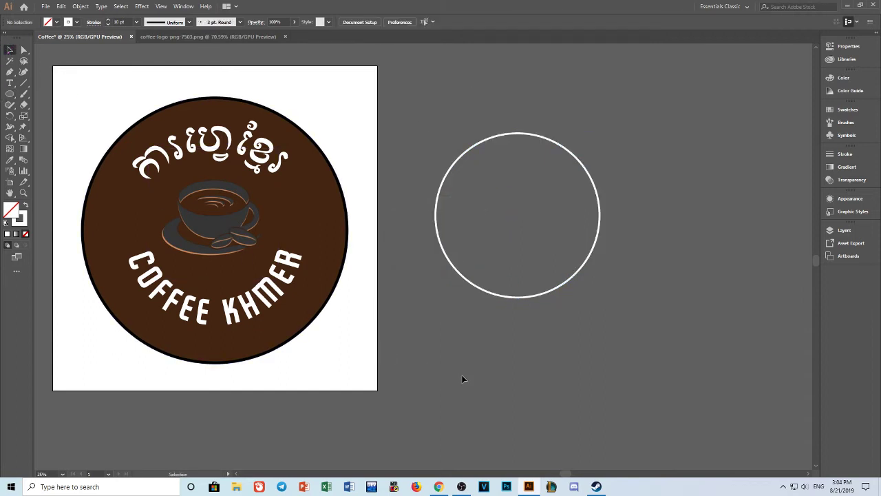
drag(501, 296, 480, 317)
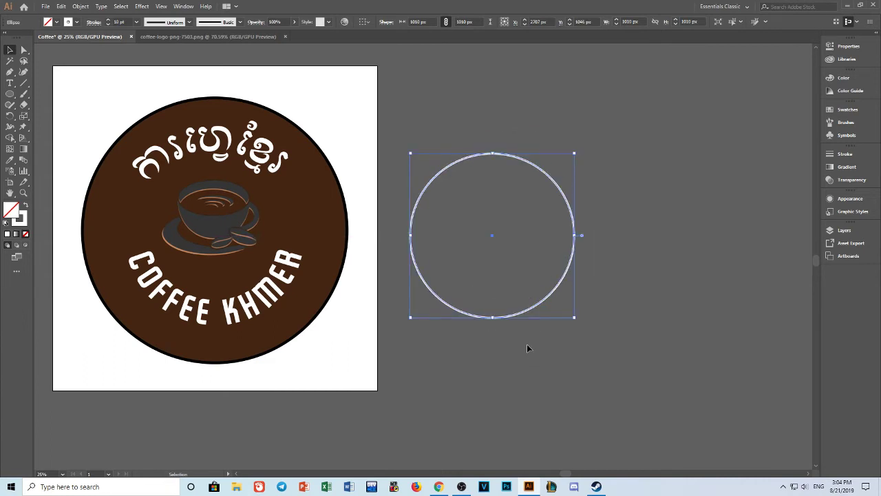
click(136, 22)
text(14)
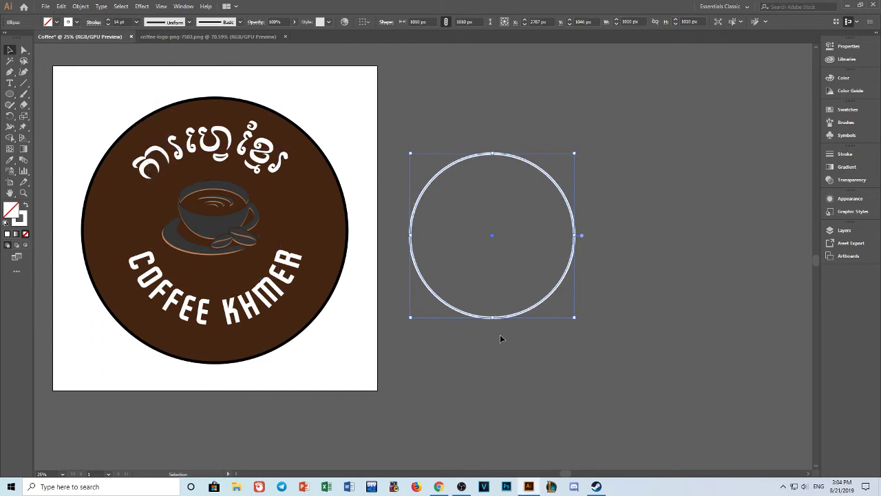
click(498, 379)
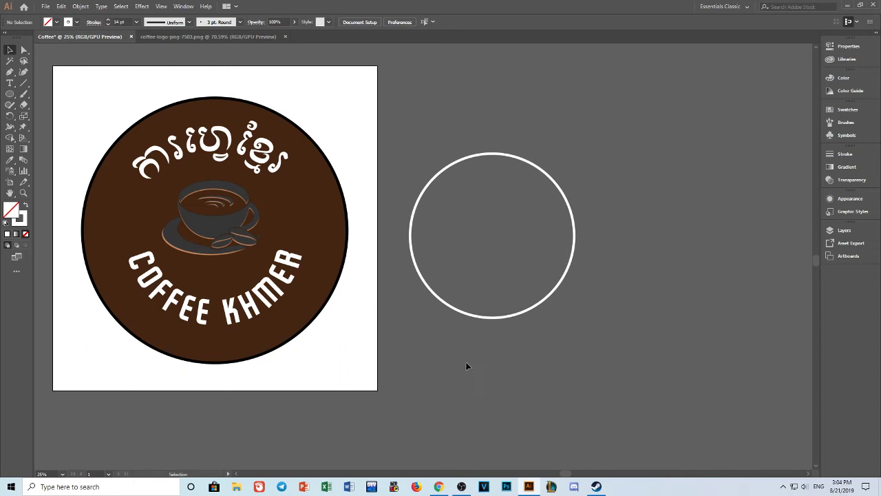
click(503, 312)
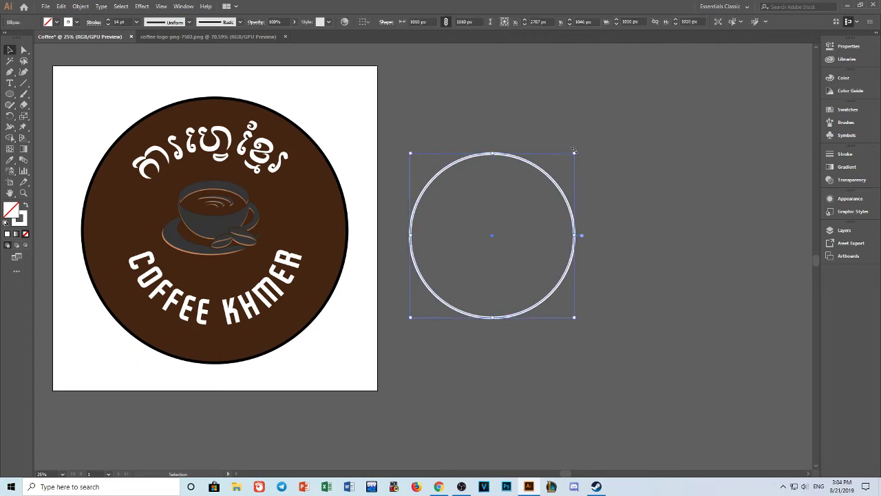
drag(573, 152, 564, 164)
Move the white ring onto the badge over the cup and scale it to about 734 px.
click(529, 340)
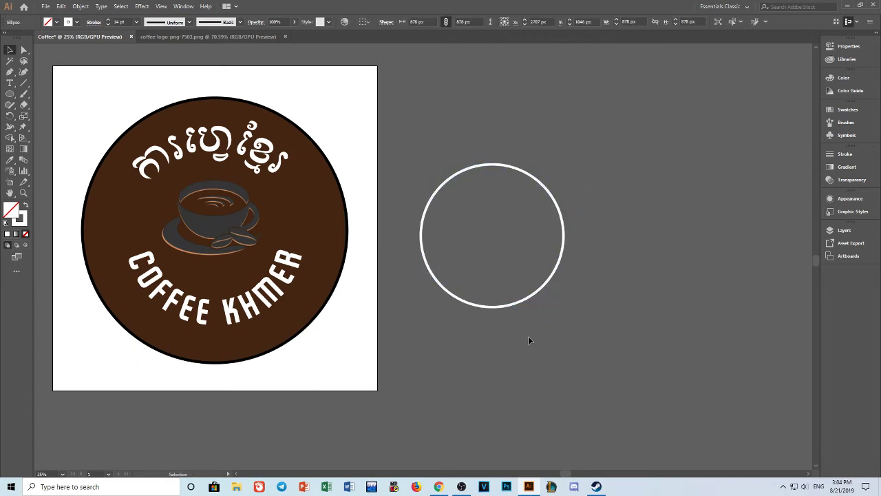
drag(492, 312, 215, 301)
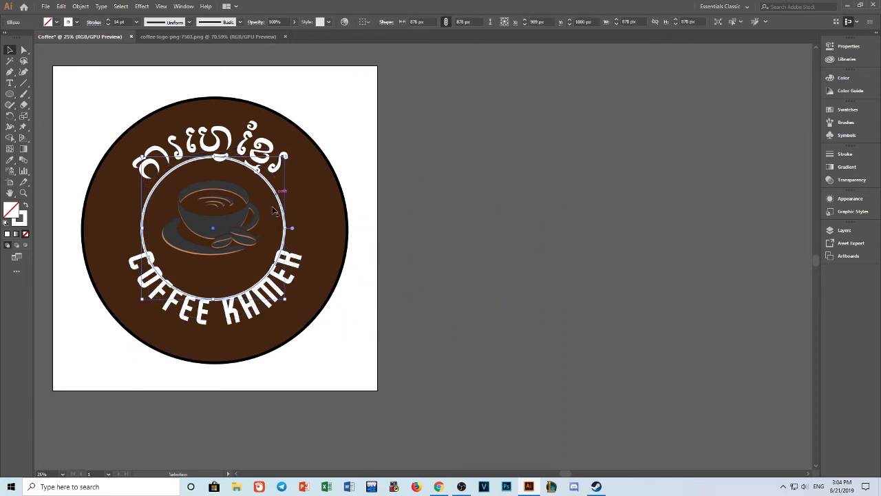
drag(285, 157, 273, 169)
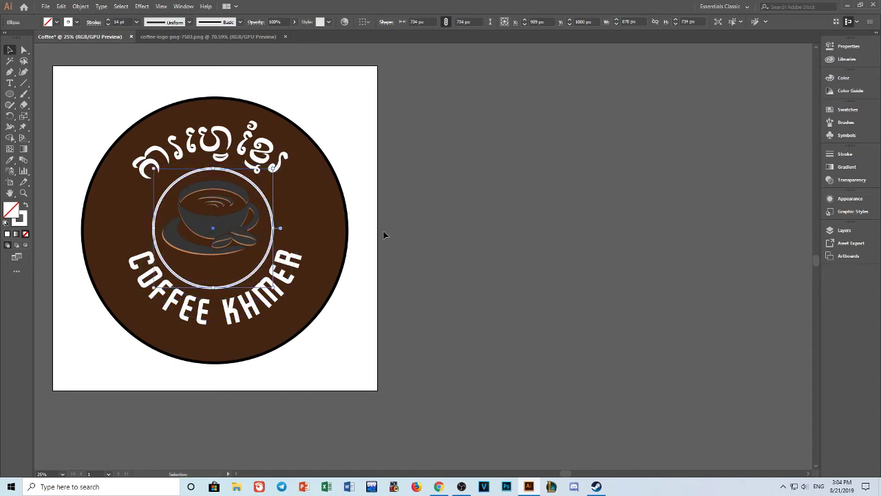
click(429, 393)
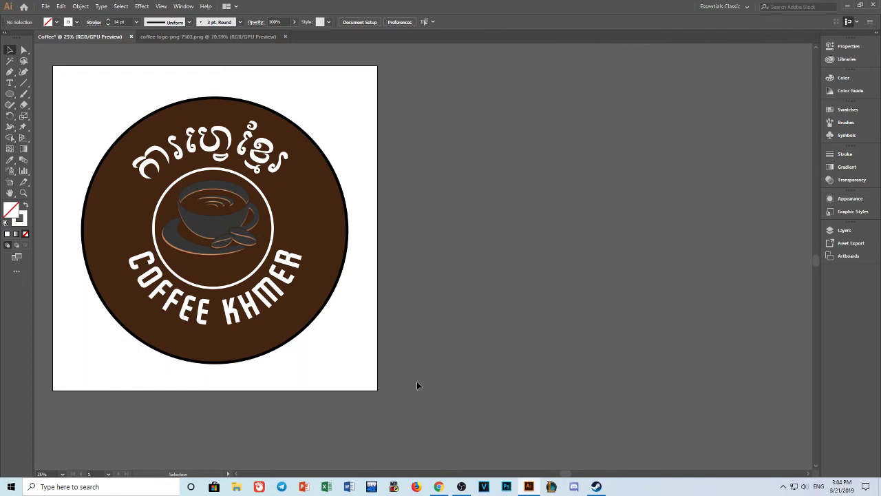
mouse_move(177, 394)
mouse_down()
mouse_move(326, 378)
mouse_move(314, 391)
mouse_up()
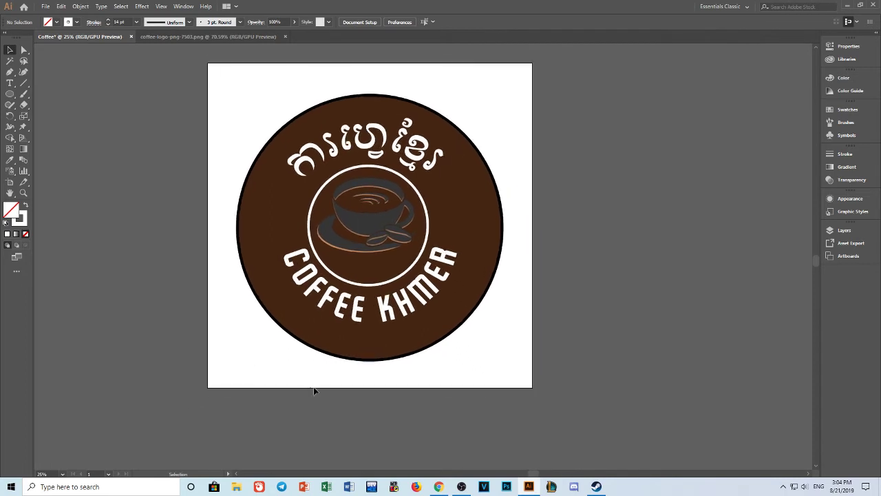
Set the large brown circle's stroke to None, removing its black 16 pt outline.
click(255, 293)
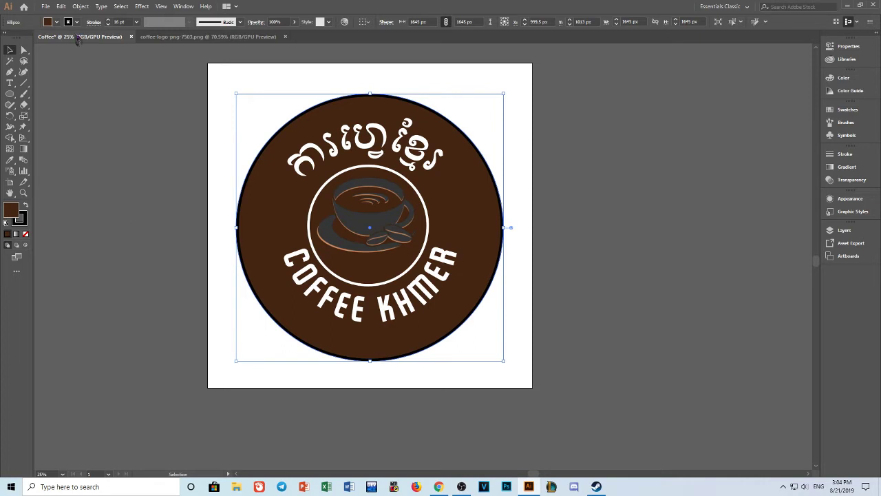
click(55, 22)
click(77, 22)
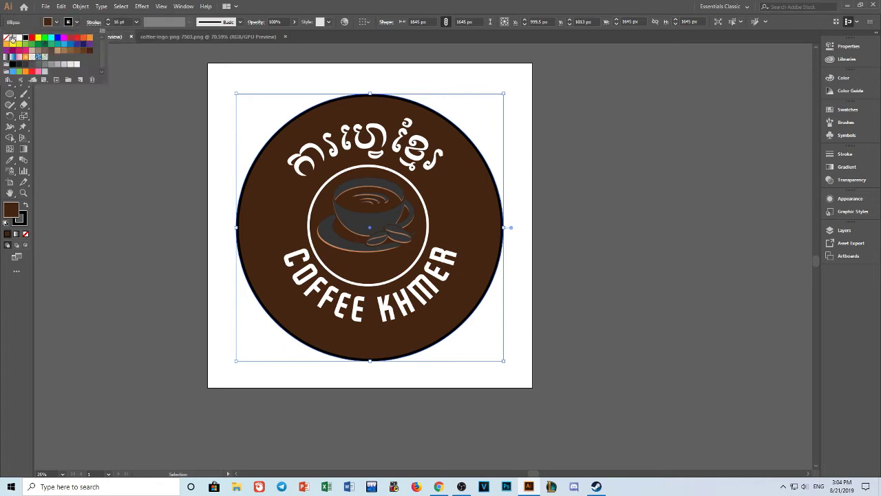
click(9, 39)
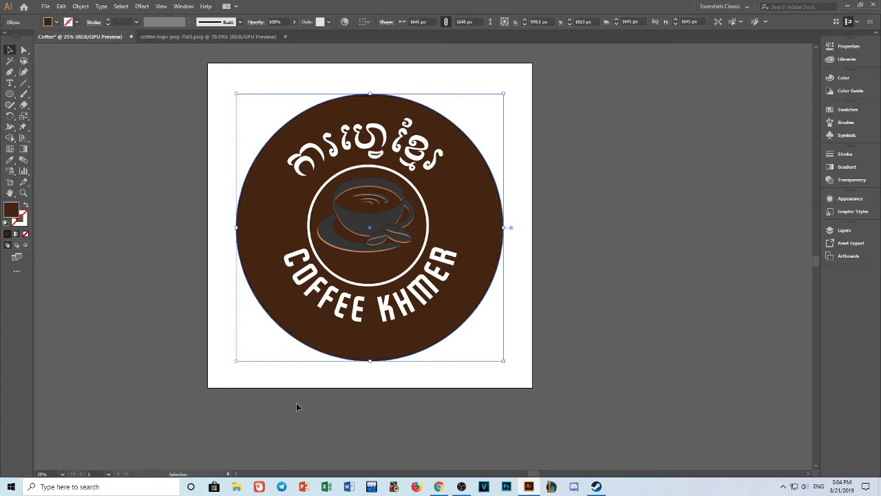
click(143, 330)
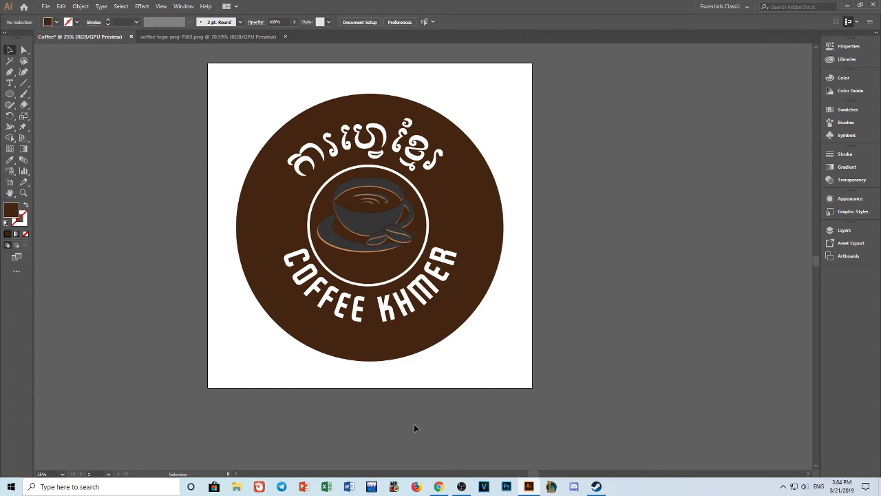
Align the white ring to the brown circle's horizontal and vertical centres.
click(427, 235)
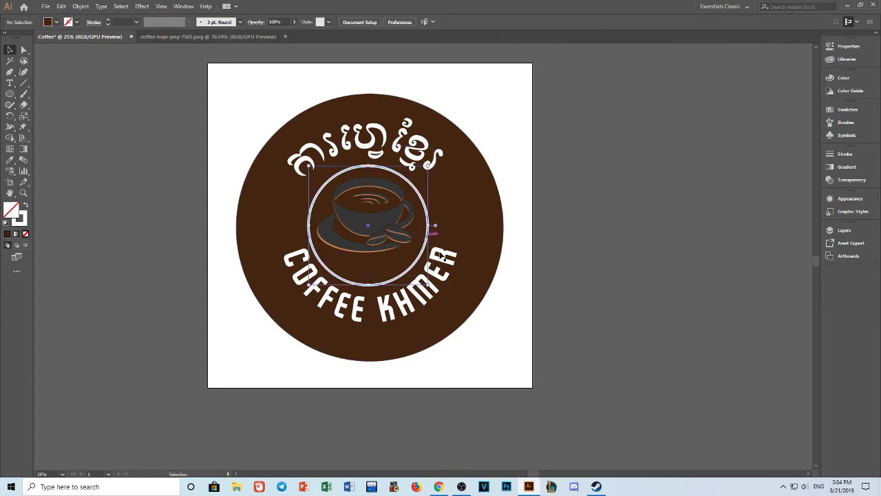
shift+click(499, 227)
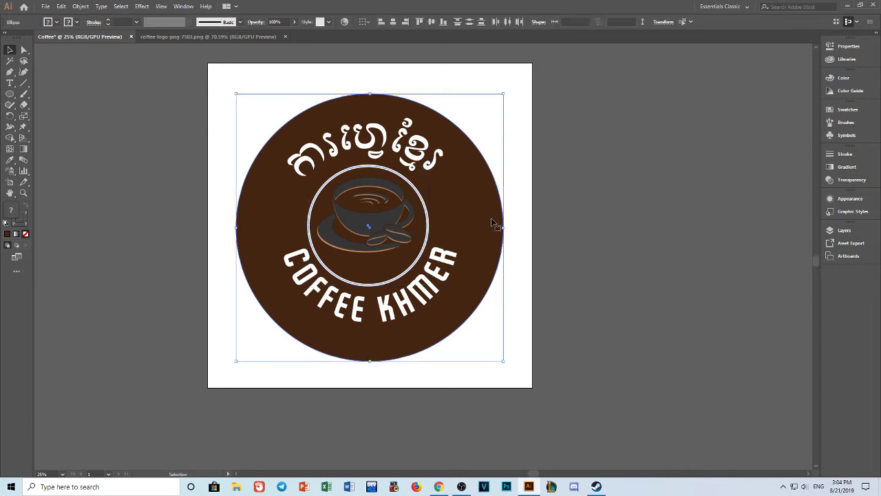
click(507, 21)
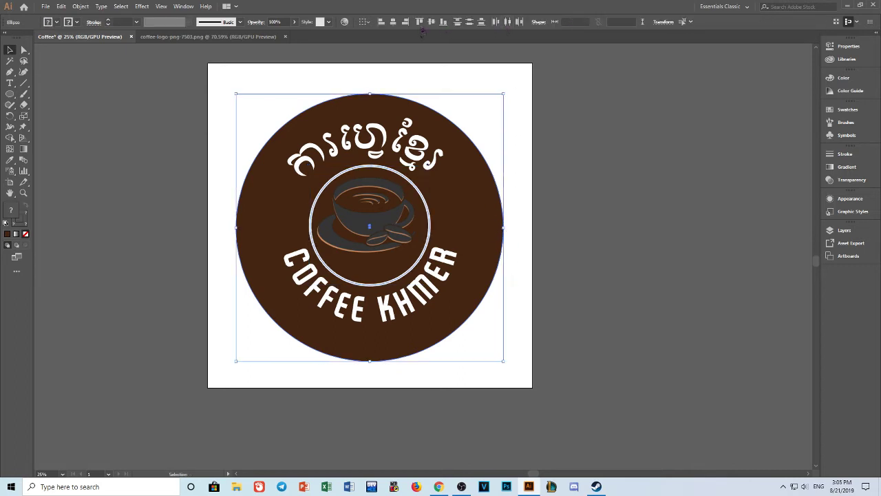
click(433, 22)
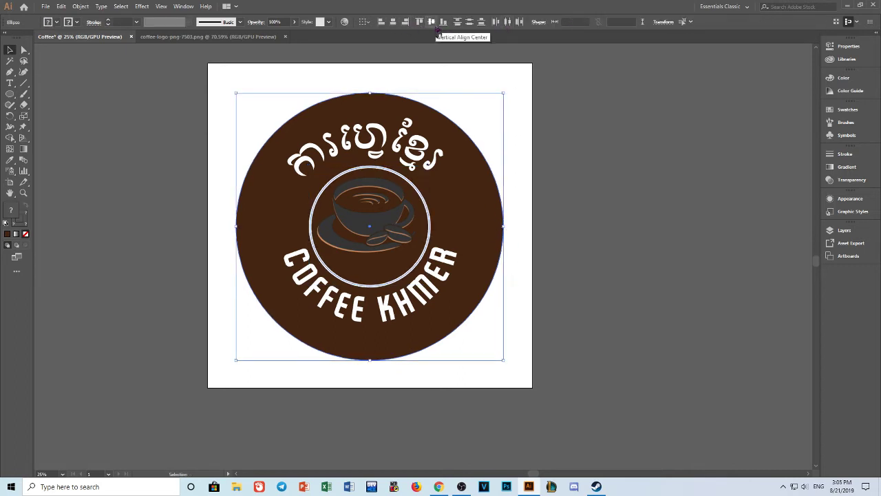
click(656, 260)
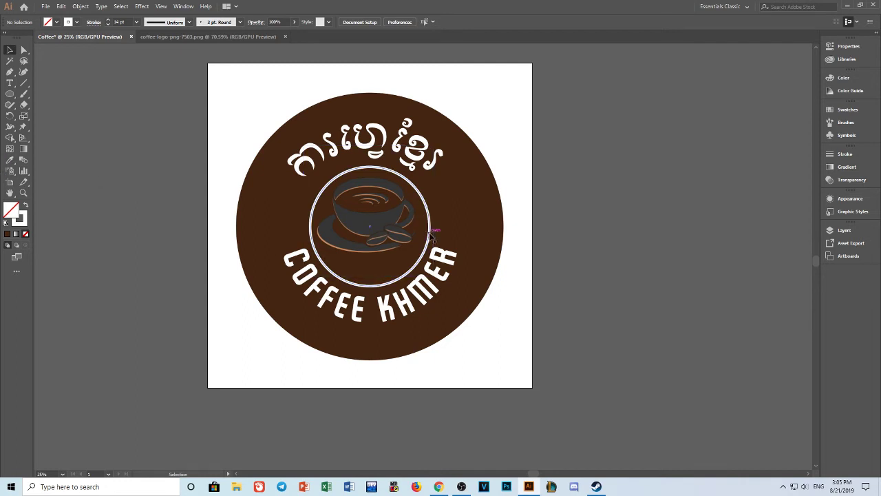
click(490, 214)
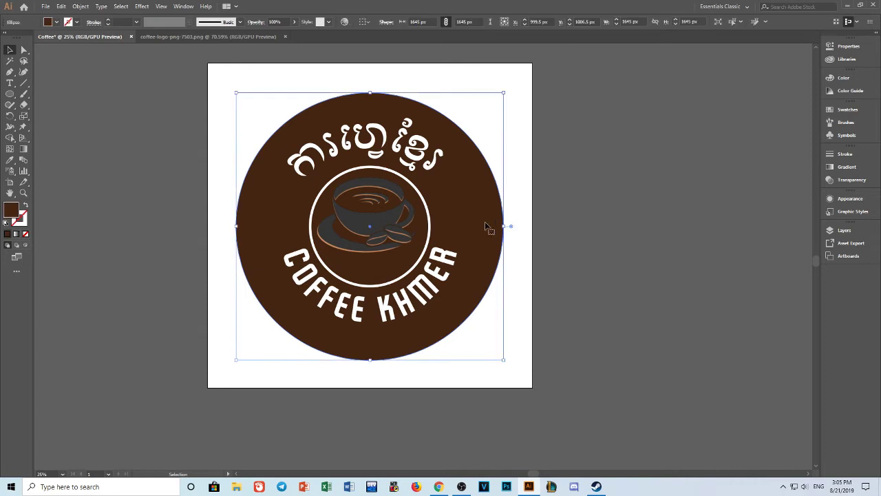
Copy the brown circle, paste it in front, and scale the copy to 1545 px.
click(66, 7)
click(87, 54)
click(61, 7)
click(88, 72)
drag(504, 92, 496, 101)
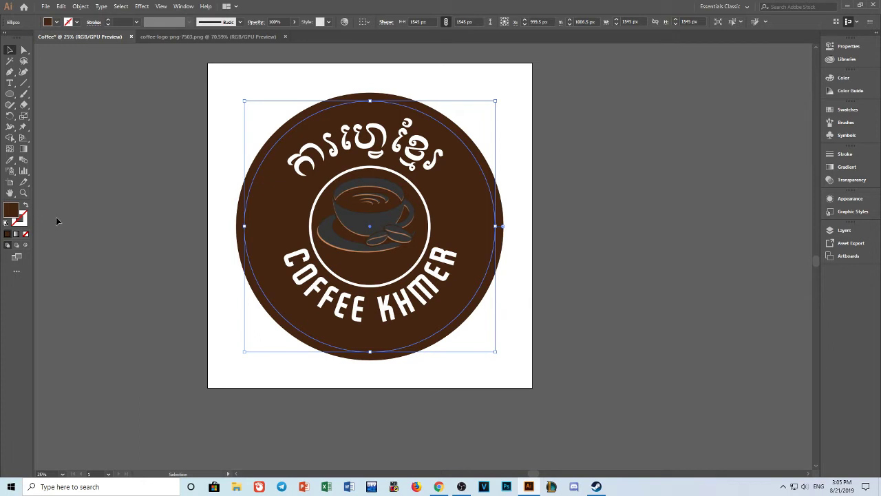
Give the copy no fill and a 7 pt white stroke.
click(55, 21)
click(8, 37)
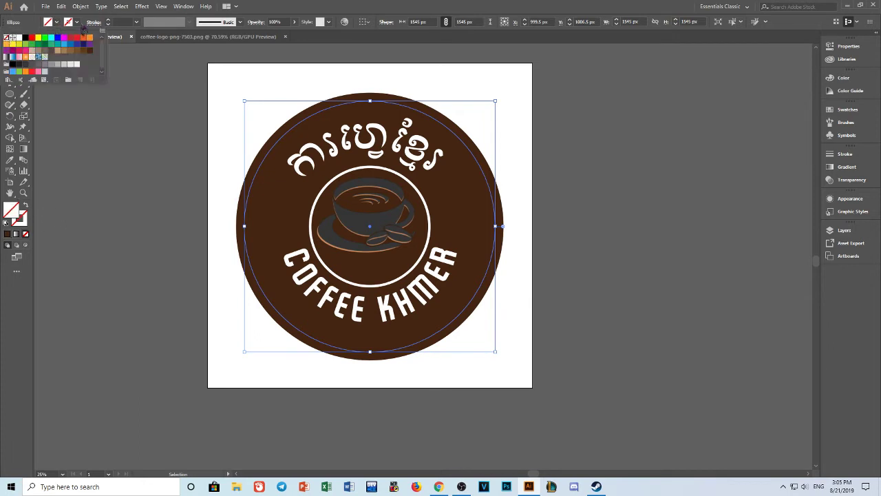
click(76, 21)
click(77, 22)
click(17, 39)
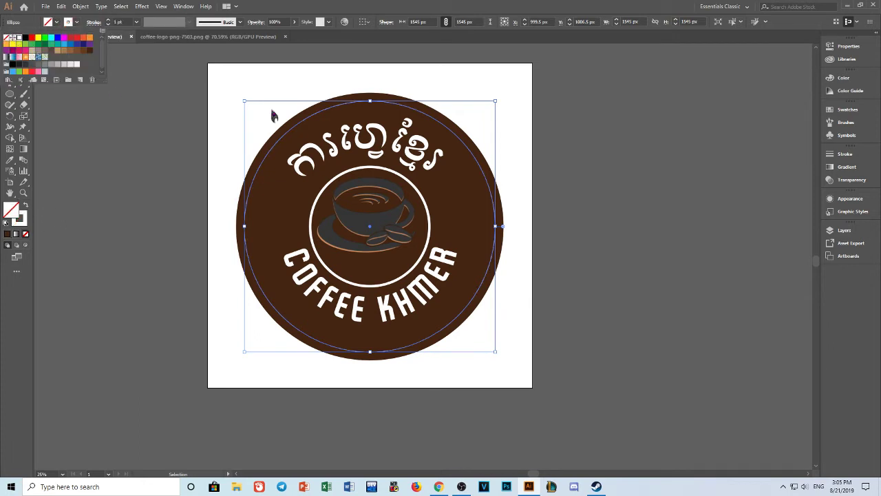
click(138, 22)
click(137, 22)
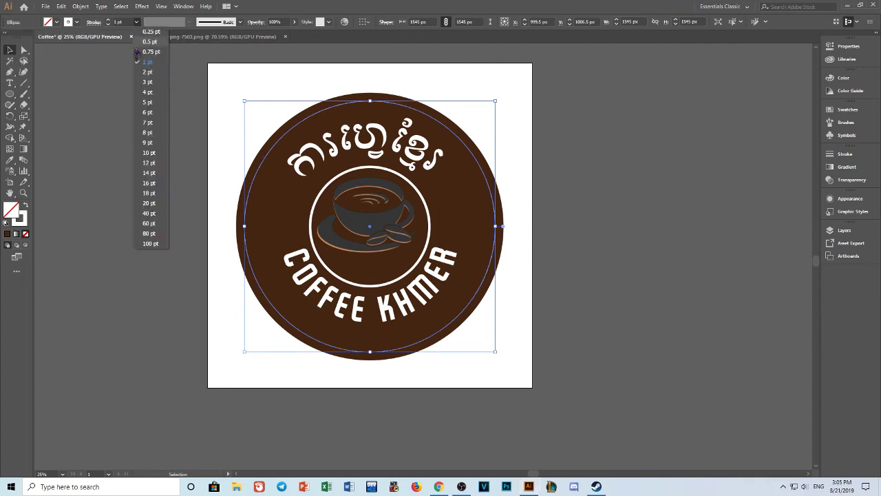
click(151, 153)
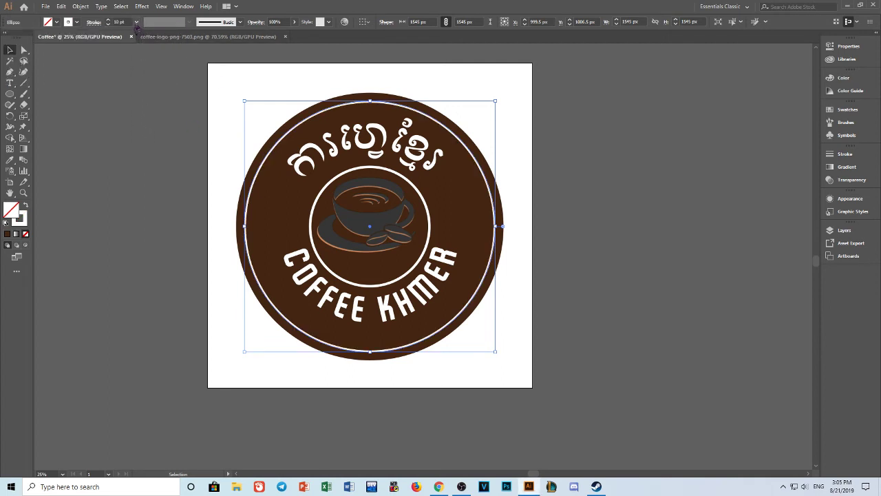
click(137, 22)
click(146, 126)
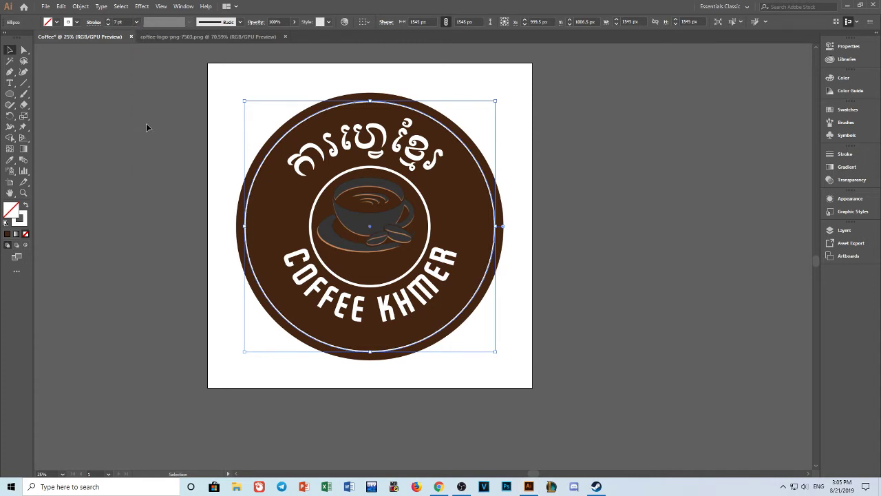
click(608, 243)
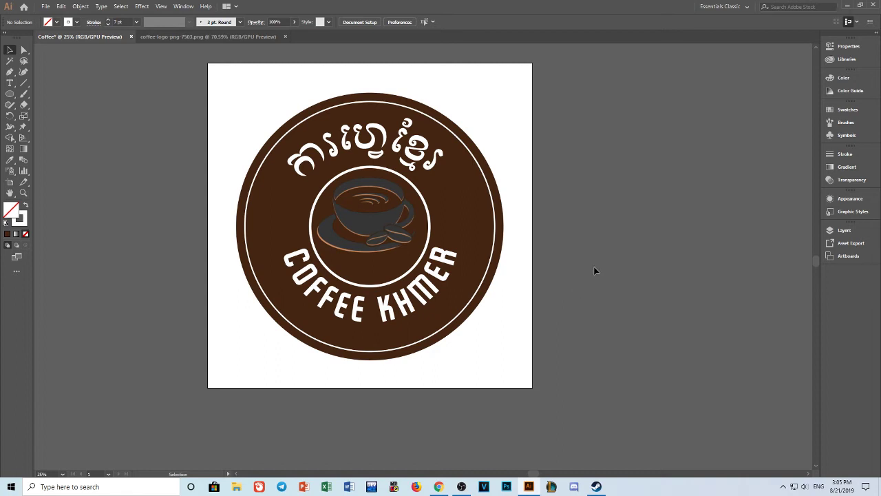
Draw a circle beside the COFFEE KHMER logo with the Ellipse tool.
click(9, 95)
mouse_move(617, 136)
mouse_down()
mouse_move(698, 247)
mouse_move(718, 238)
mouse_up()
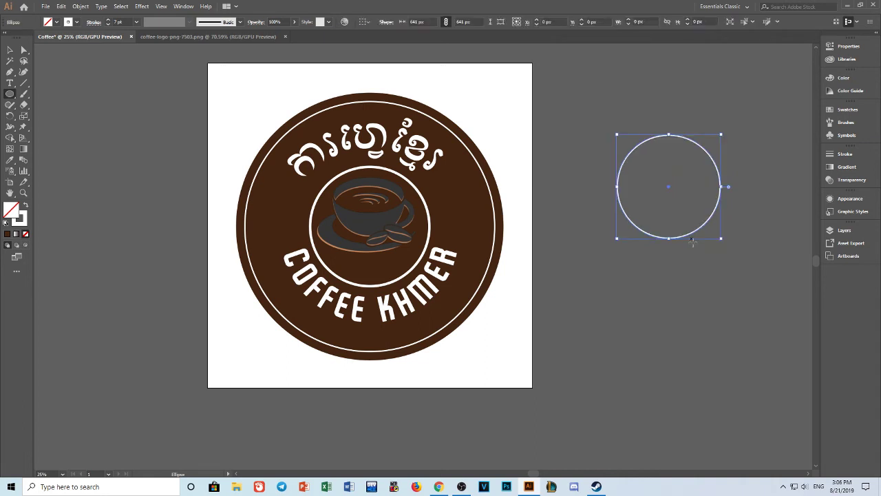
drag(703, 293, 538, 298)
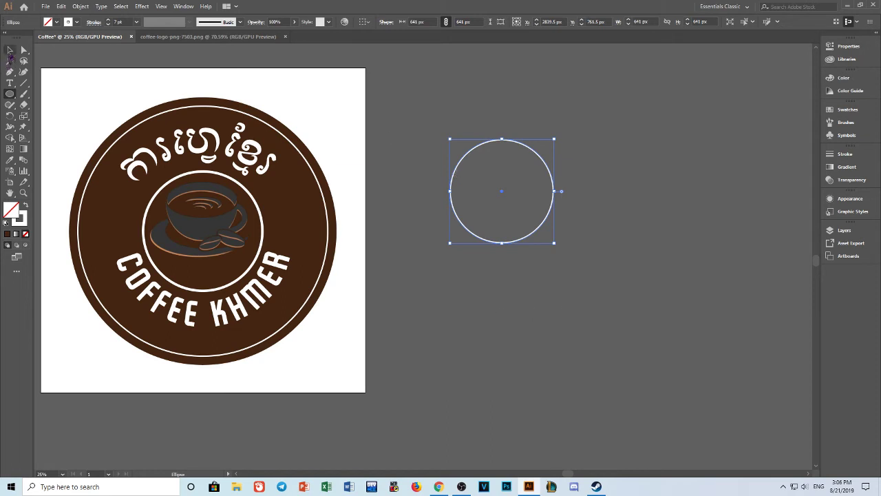
Give the circle a white fill and no stroke.
click(10, 51)
click(57, 22)
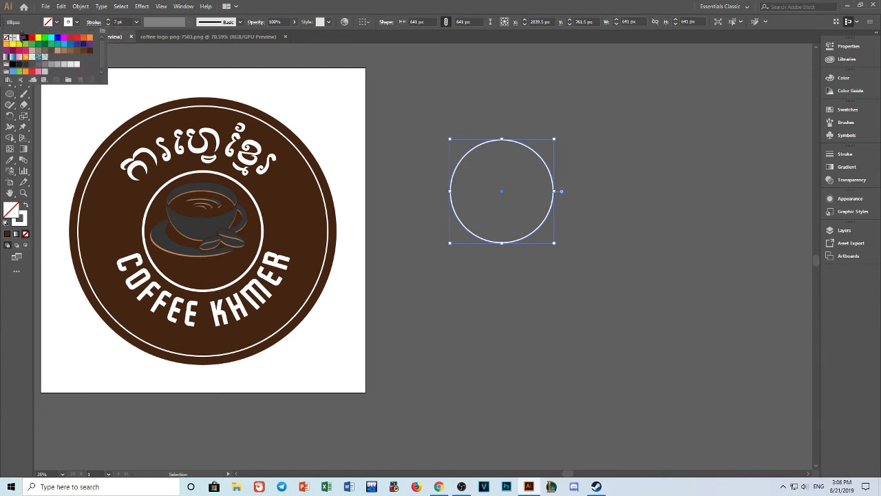
click(19, 37)
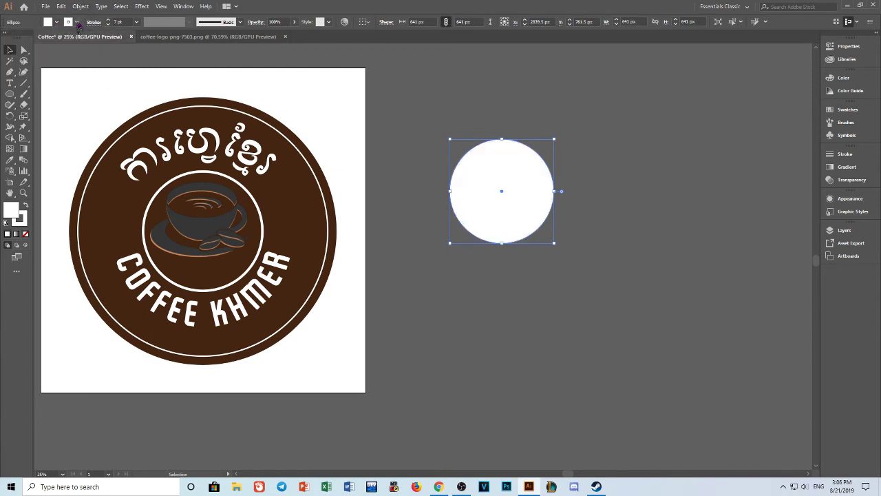
click(76, 22)
click(6, 38)
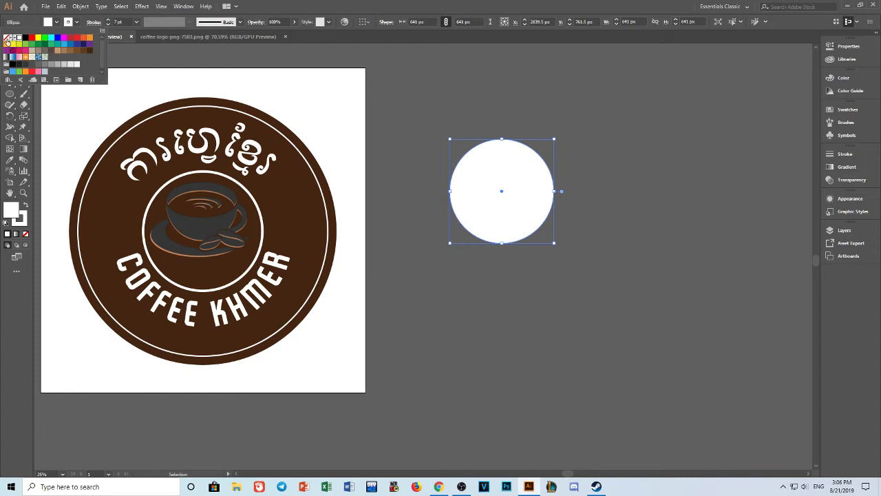
click(458, 303)
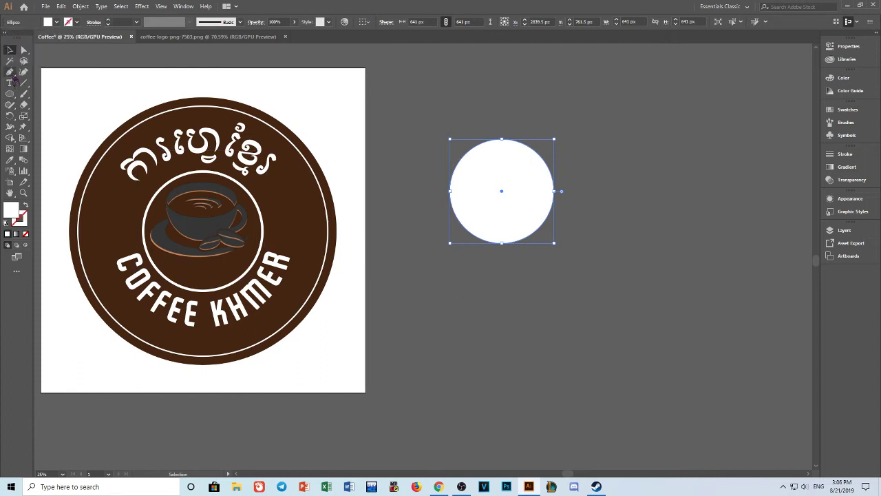
click(9, 72)
Convert the circle's top and bottom anchors into sharp corner points.
click(44, 105)
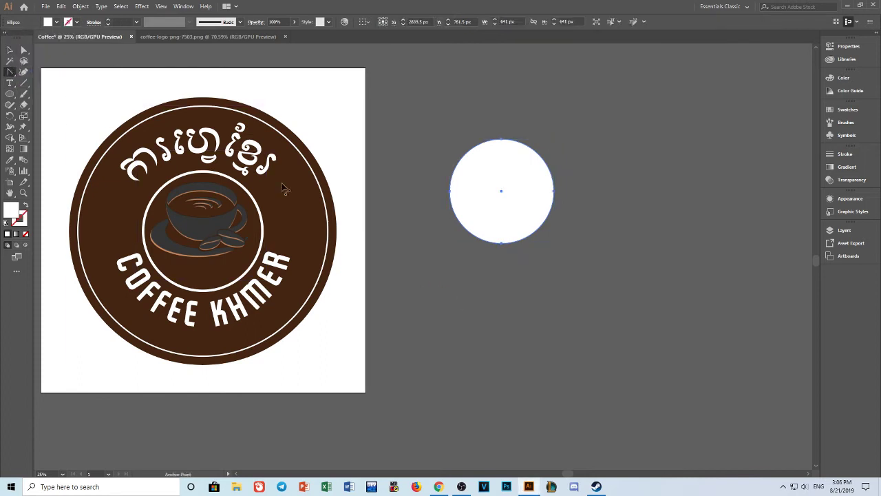
click(502, 140)
click(501, 242)
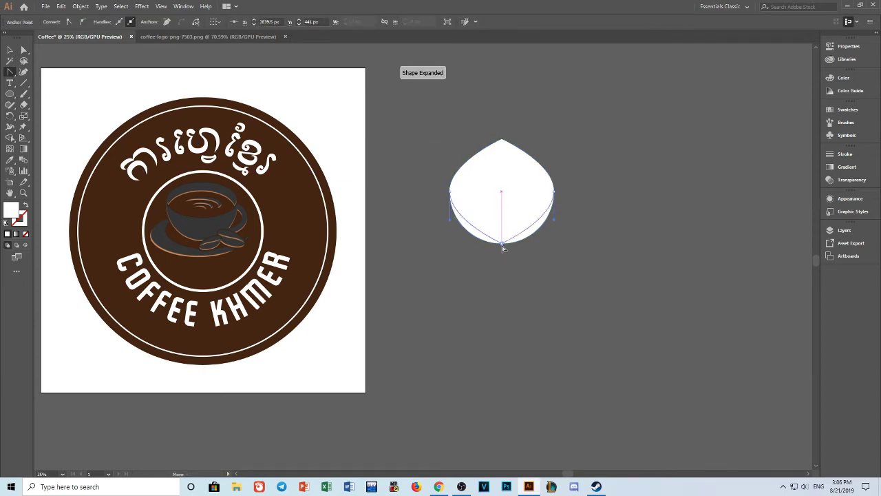
click(11, 51)
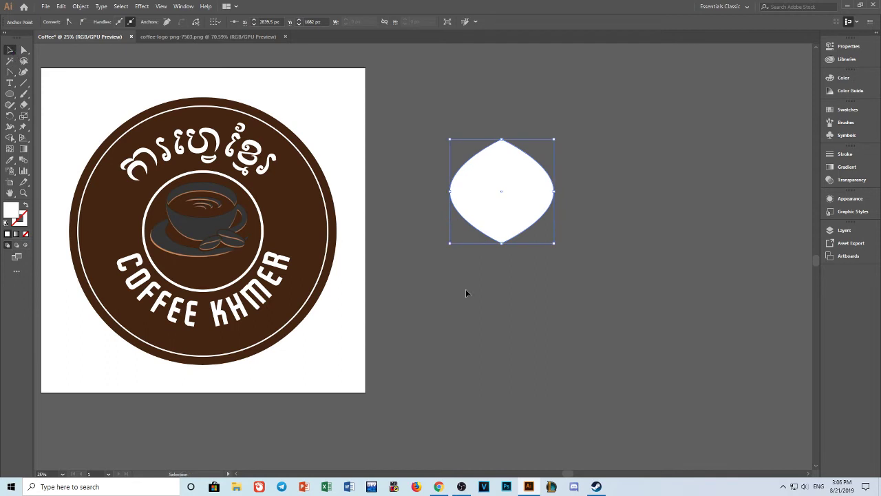
Pull the top anchor upward into a tip, making a 641 × 1056 px teardrop.
click(24, 50)
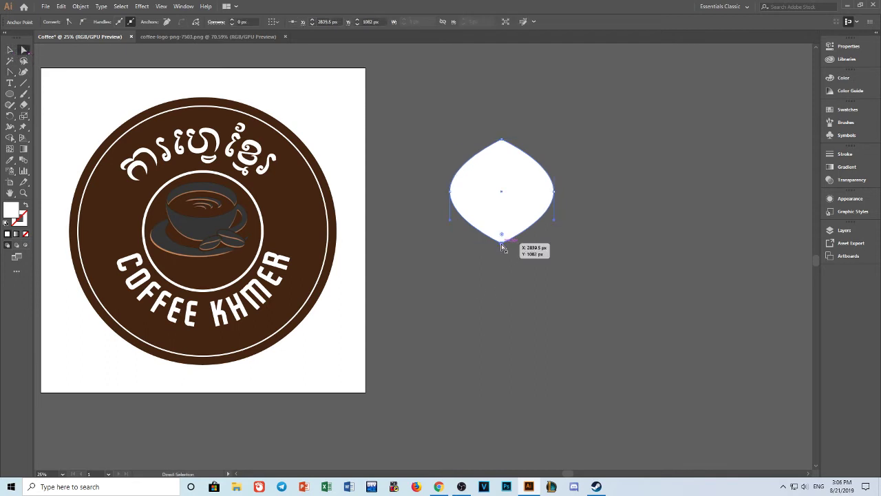
drag(502, 245, 502, 291)
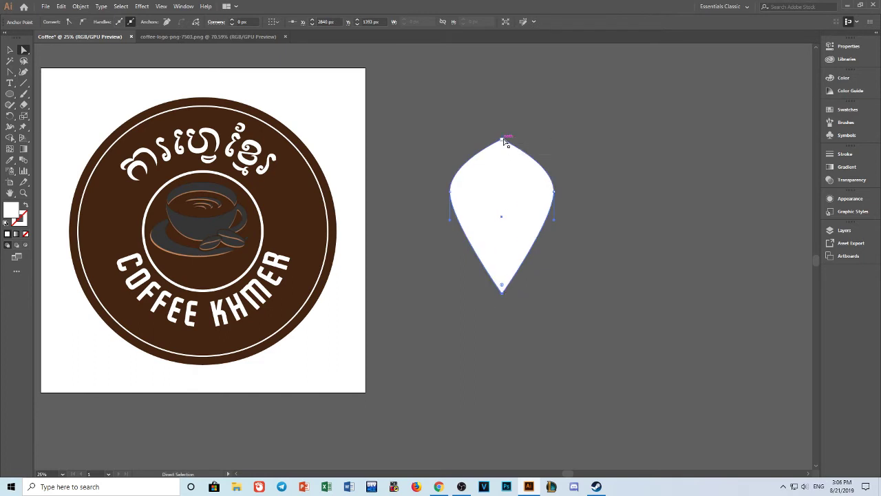
key(ctrl+z)
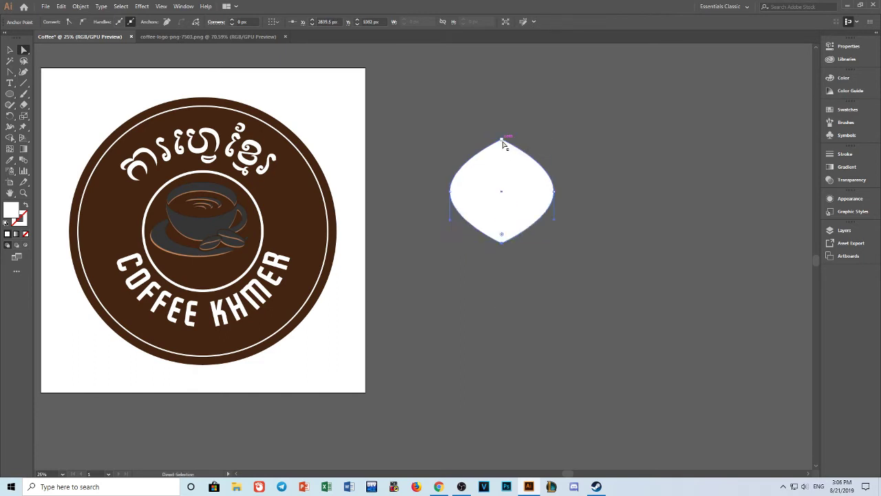
drag(502, 143, 503, 74)
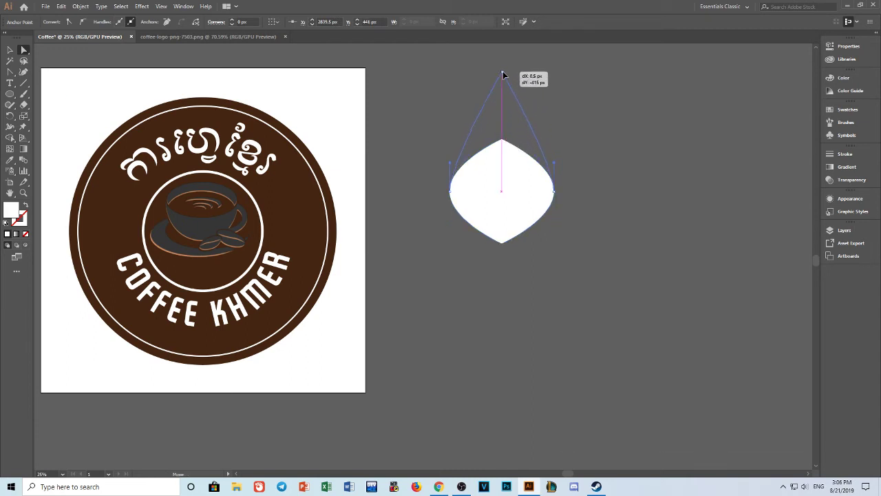
click(504, 220)
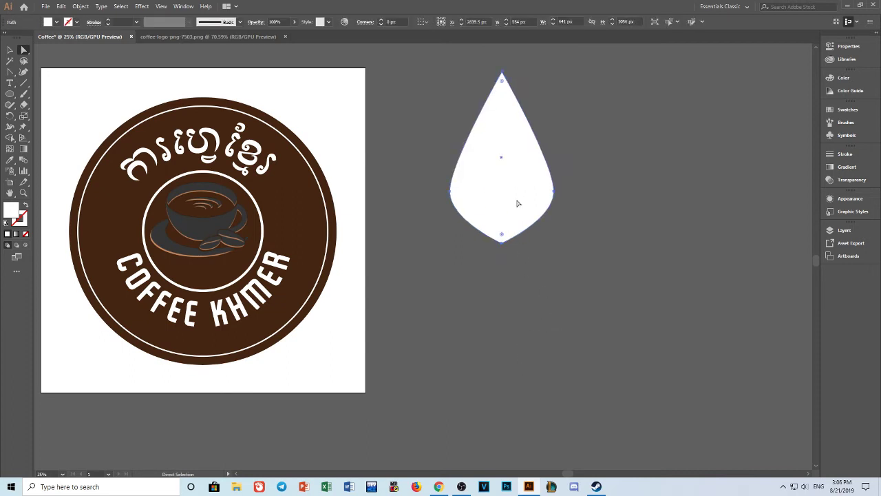
scroll(496, 207, right, 2)
scroll(496, 206, up, 1)
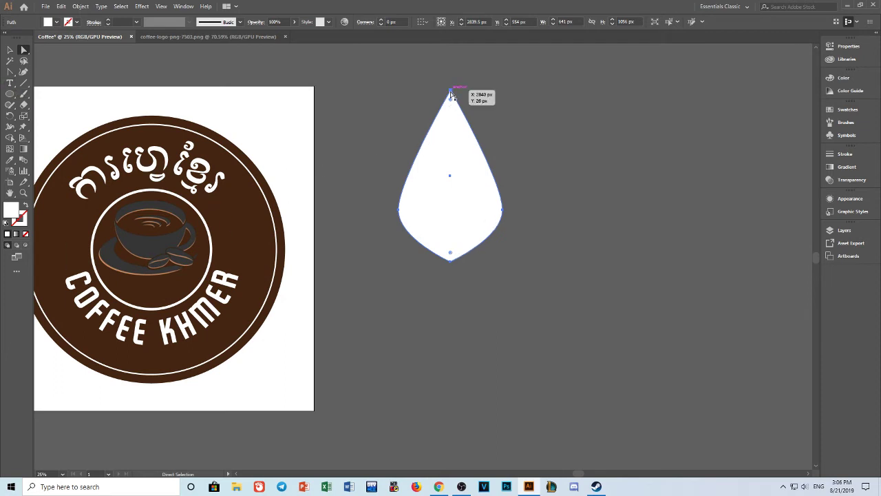
key(v)
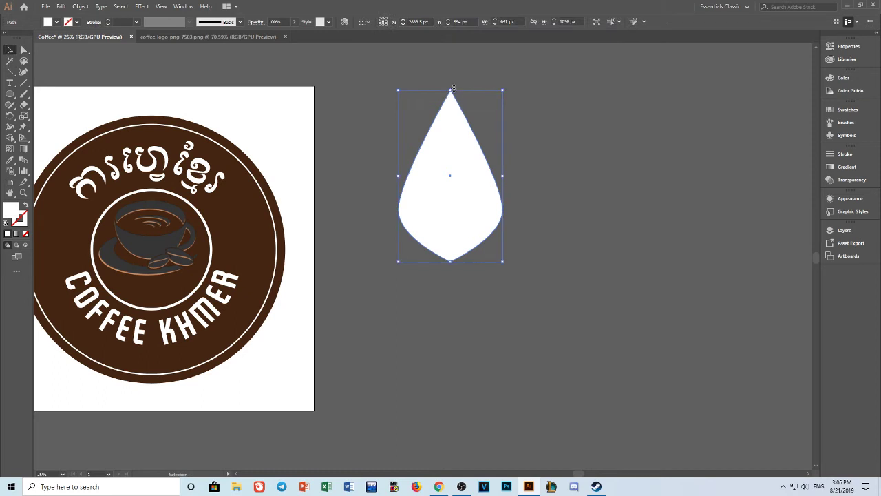
Rotate the teardrop so its tip leans to the upper left.
drag(453, 88, 400, 124)
drag(463, 210, 434, 288)
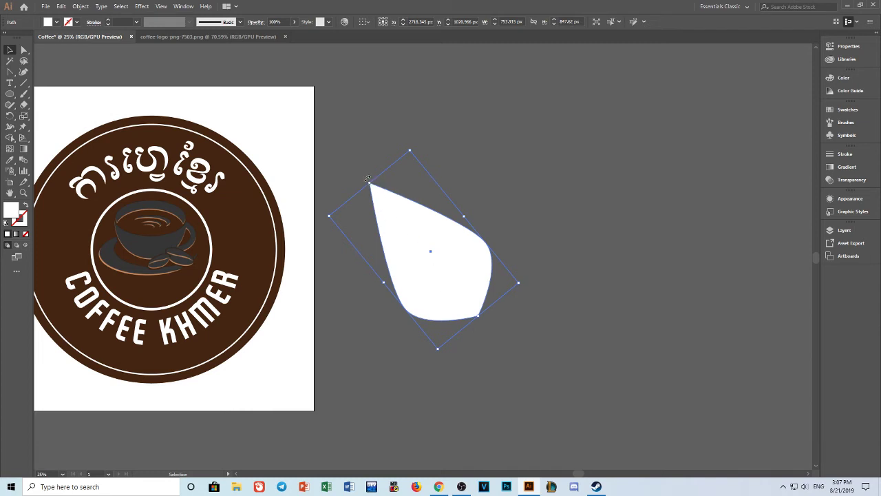
drag(368, 179, 458, 167)
key(ctrl+z)
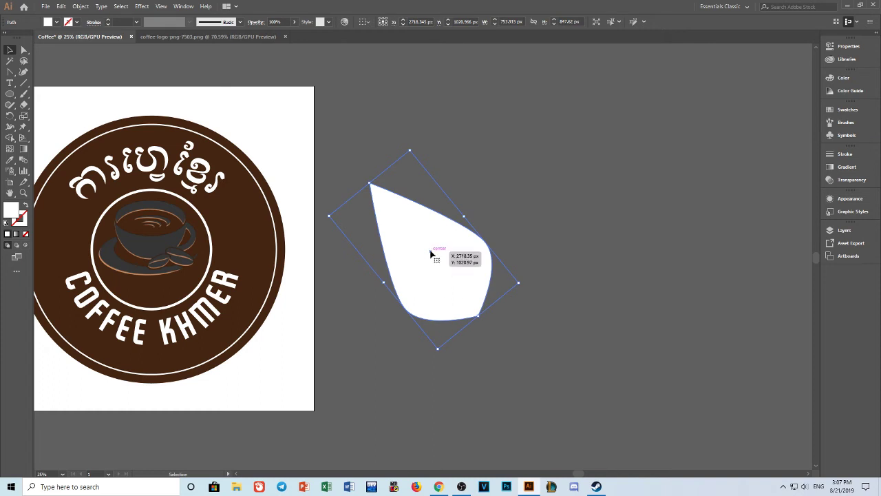
Reposition the tilted teardrop beside the logo, with bounds about 754 × 848 px.
drag(433, 255, 450, 284)
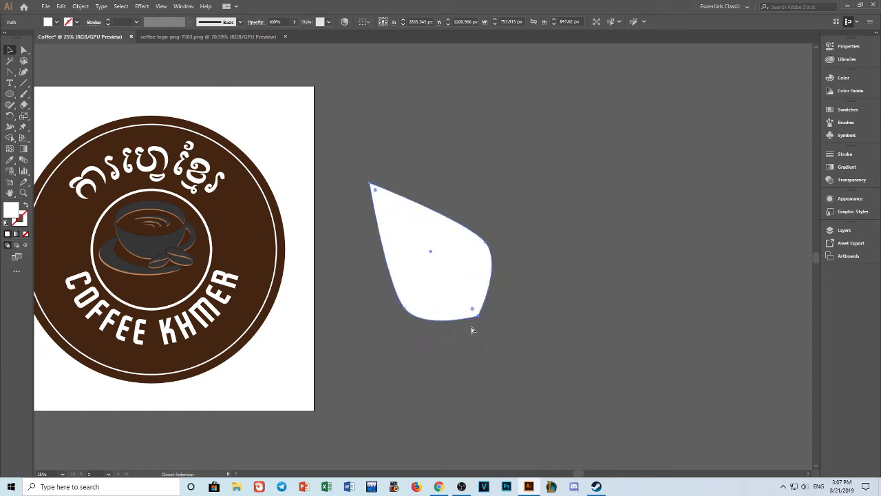
key(ctrl+z)
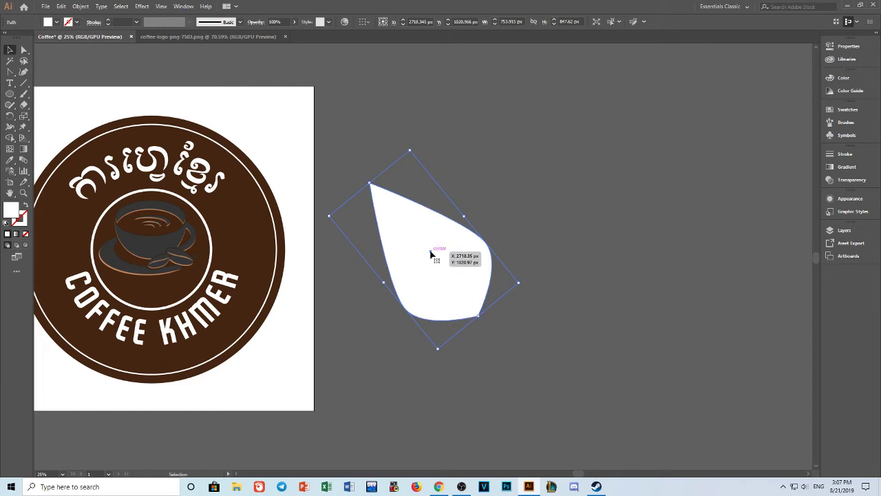
drag(430, 255, 444, 262)
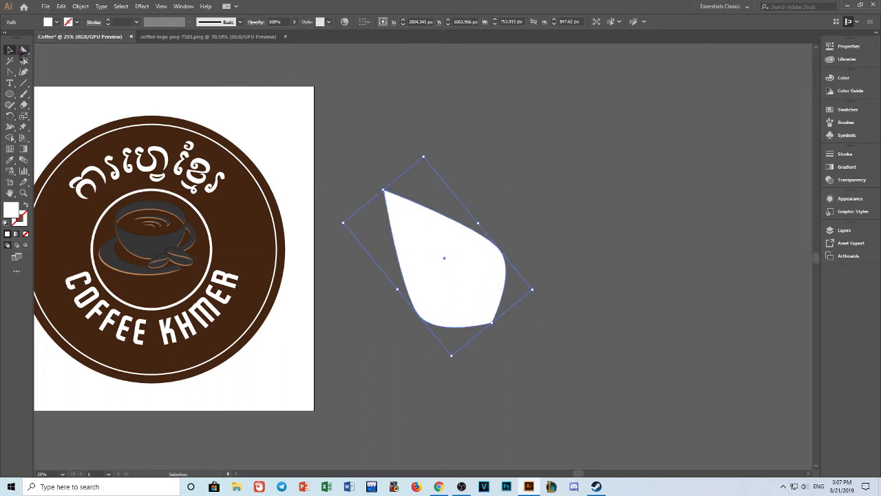
click(23, 51)
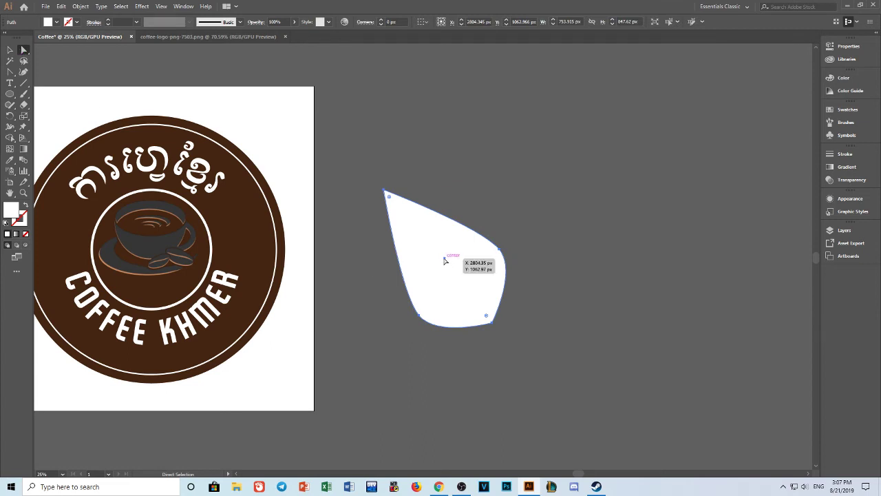
drag(444, 260, 465, 273)
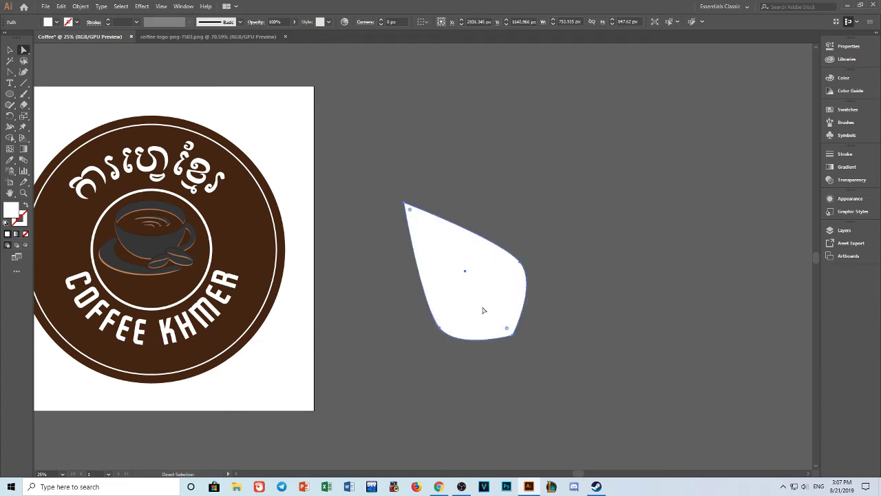
drag(483, 312, 413, 254)
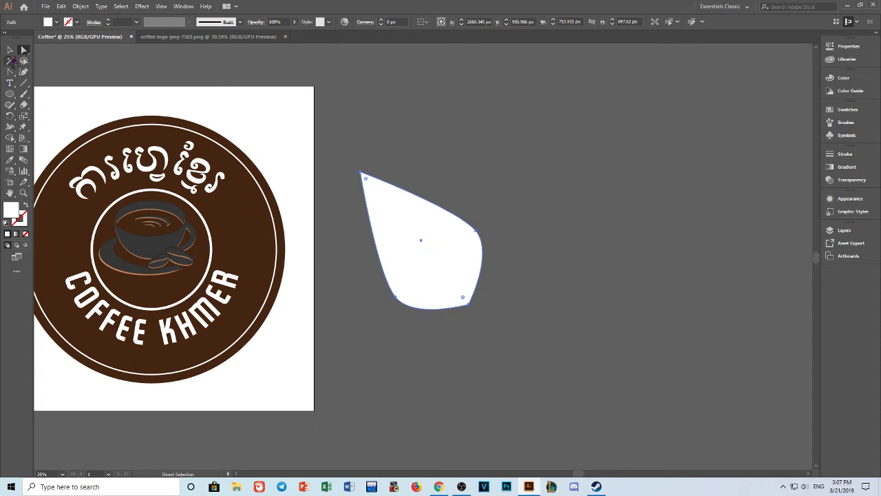
click(24, 51)
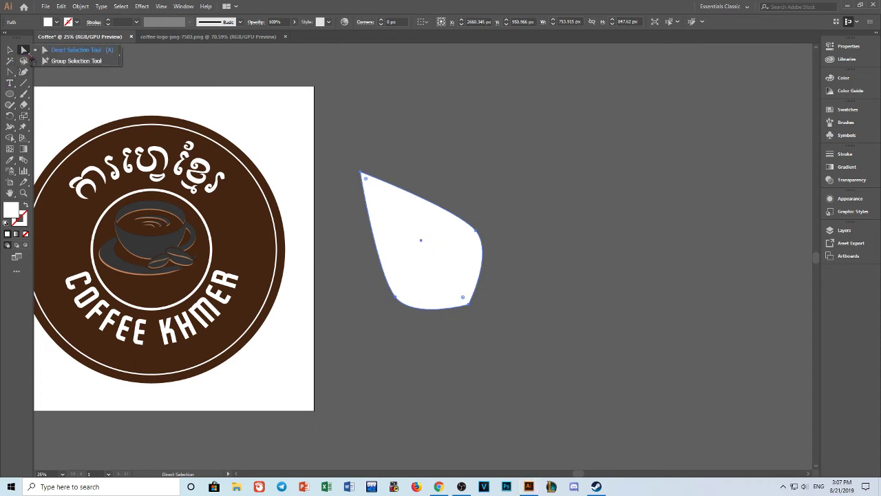
Nudge the white teardrop slightly right and down.
click(11, 49)
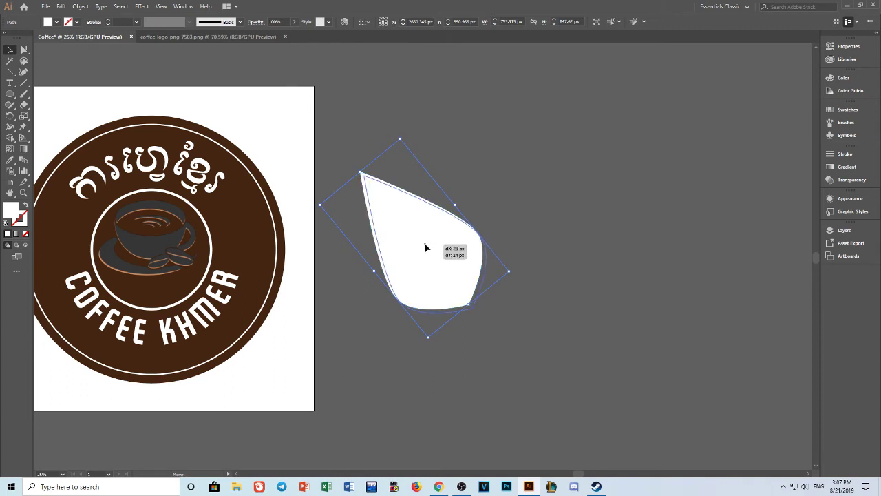
drag(422, 243, 425, 246)
key(a)
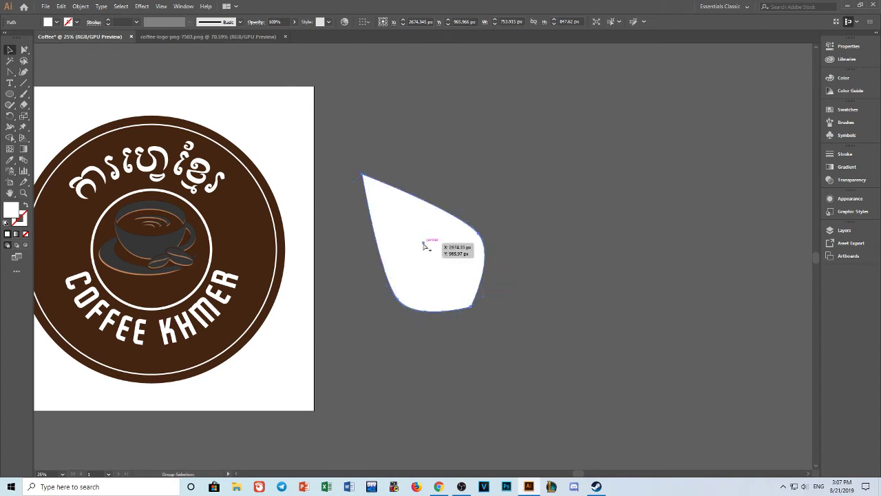
key(v)
key(ctrl+shift+a)
drag(426, 241, 454, 277)
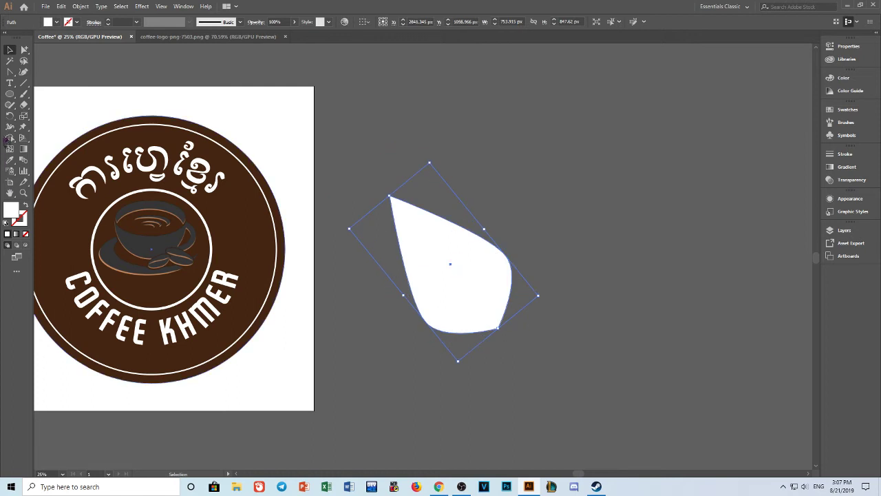
click(11, 73)
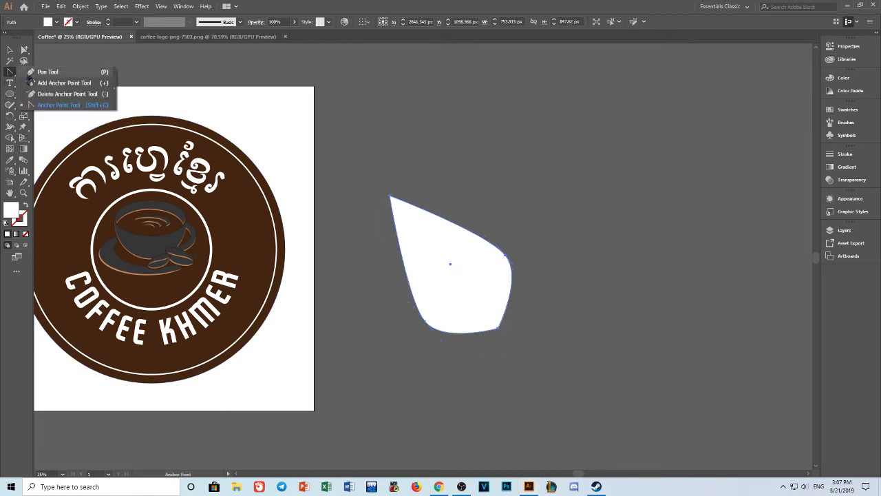
double_click(24, 49)
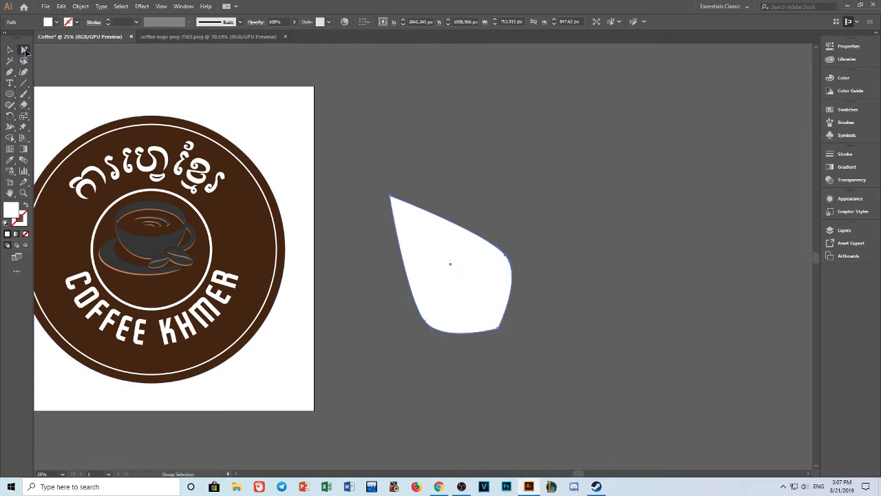
click(486, 313)
Shift the leaf path with Direct Selection and Alt-drag a copy offset to the right.
click(76, 50)
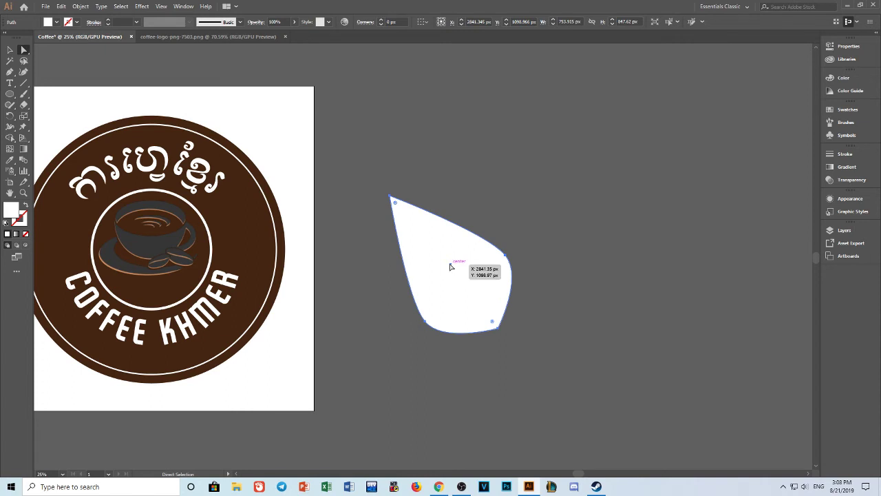
drag(451, 267, 470, 283)
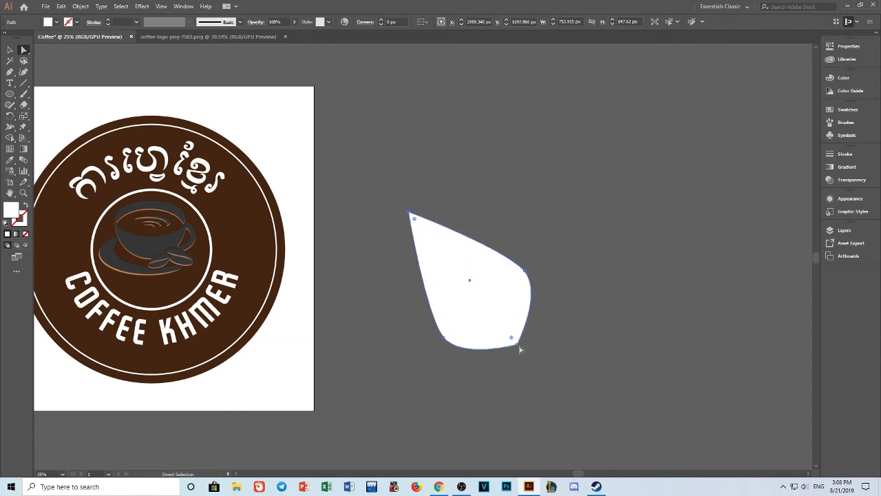
click(514, 338)
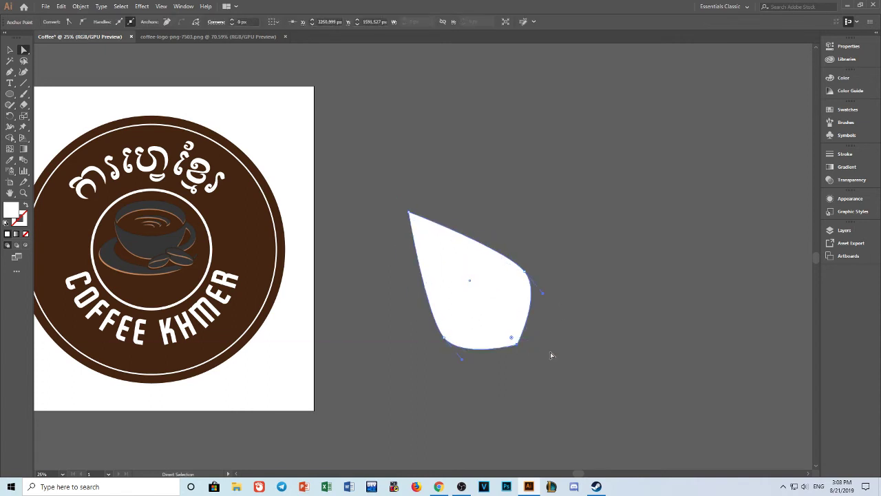
click(469, 284)
mouse_move(470, 282)
mouse_down()
mouse_move(493, 300)
mouse_move(422, 285)
mouse_up()
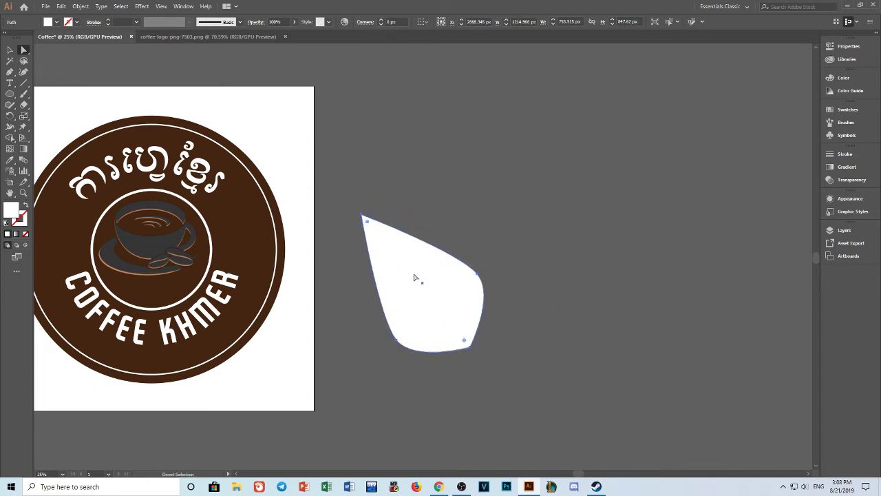
drag(418, 304, 464, 325)
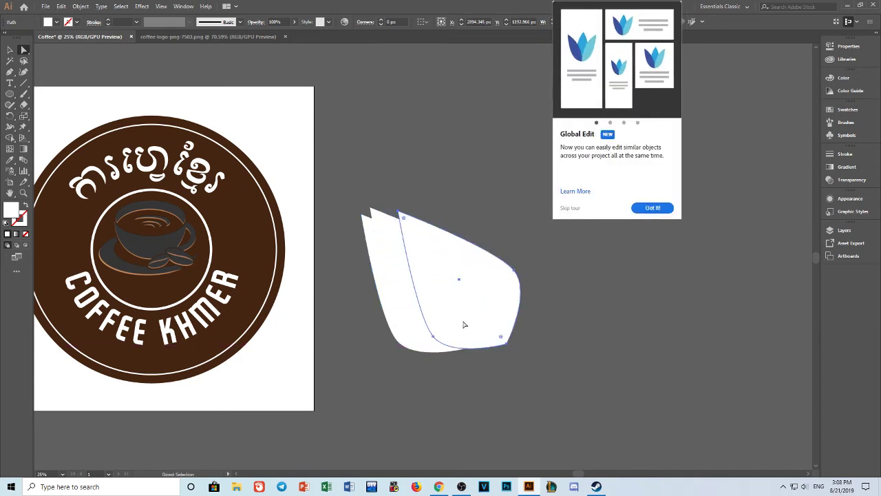
Dismiss the feature tour and rotate the copied leaf clockwise, moving it right and down.
click(717, 69)
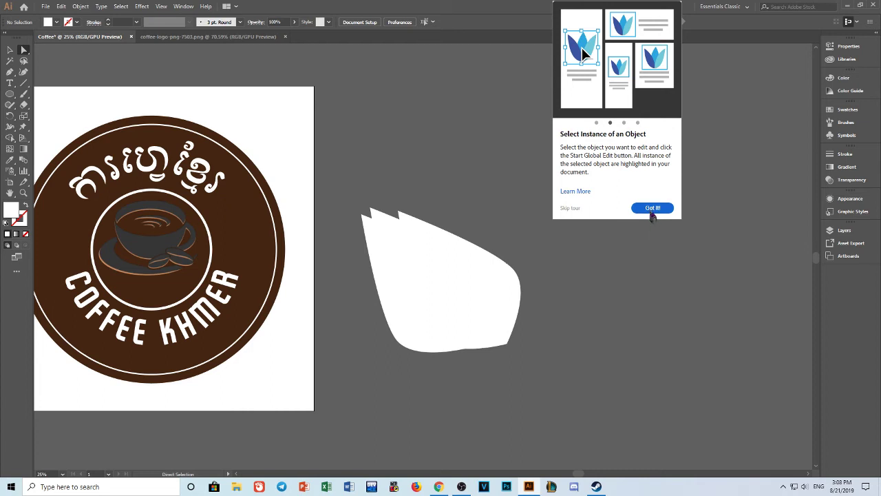
click(652, 210)
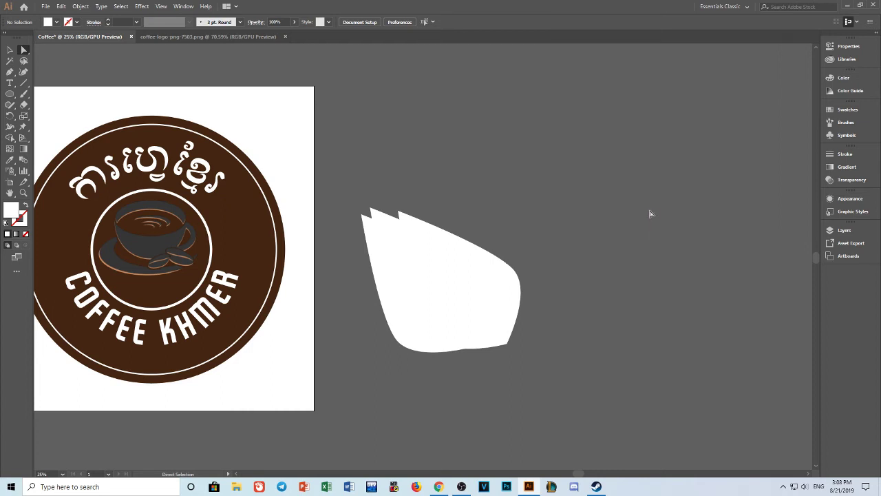
click(459, 291)
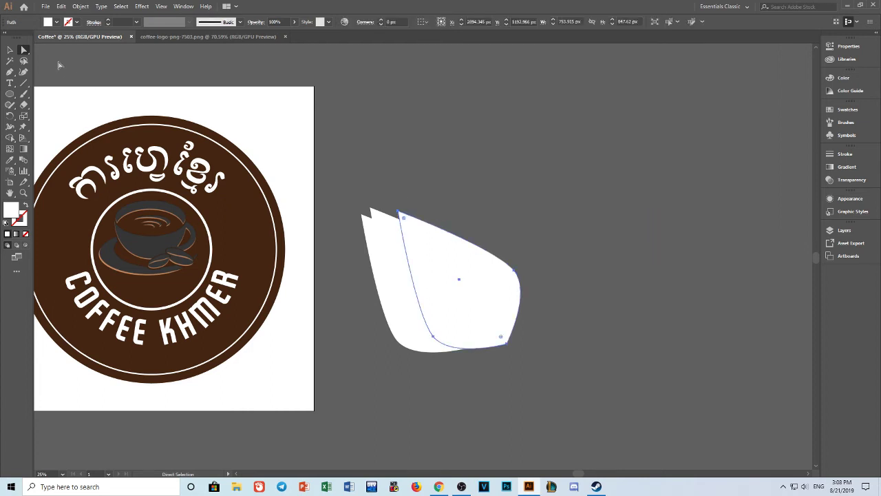
click(9, 49)
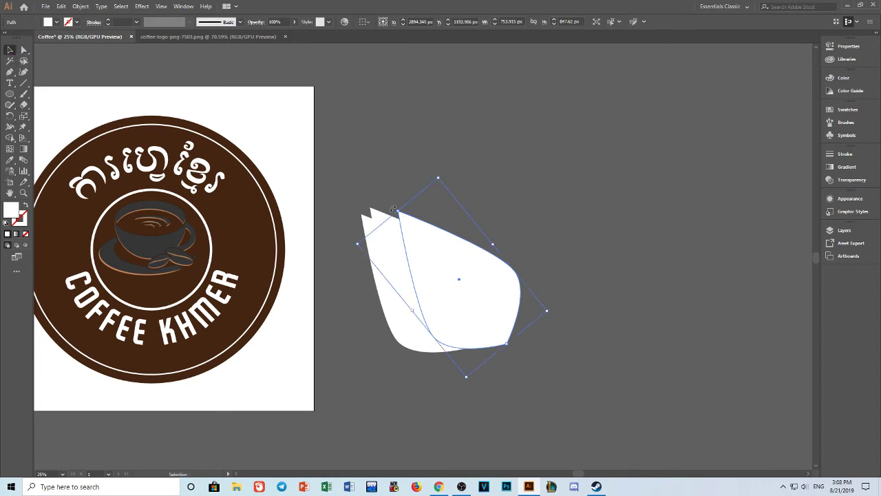
drag(393, 208, 568, 201)
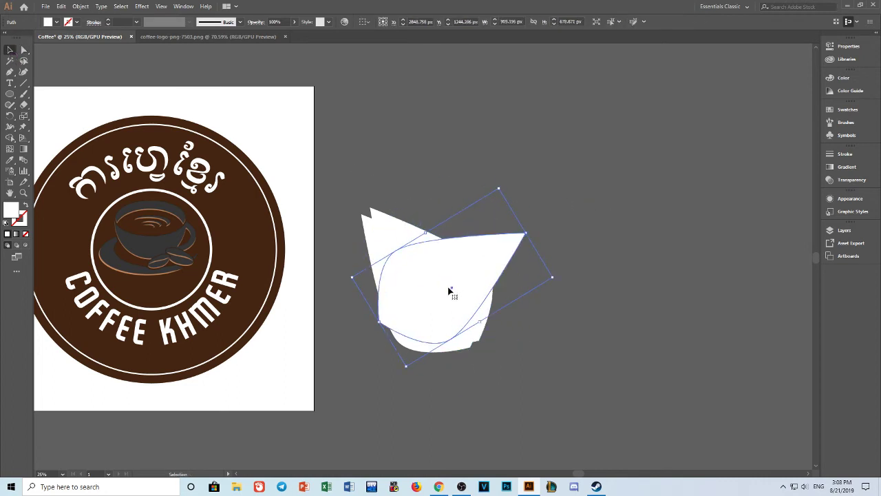
drag(442, 305, 497, 327)
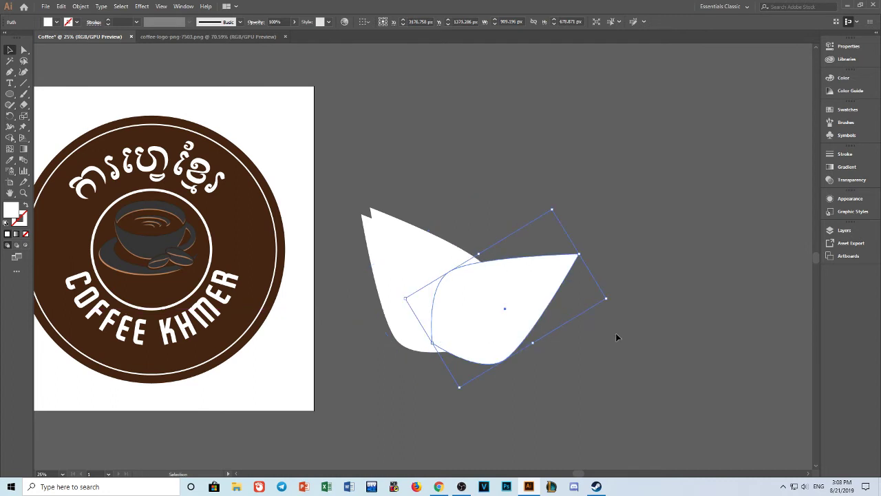
Rotate and shift the left leaf and centre the middle leaf into a three-petal fan.
click(397, 256)
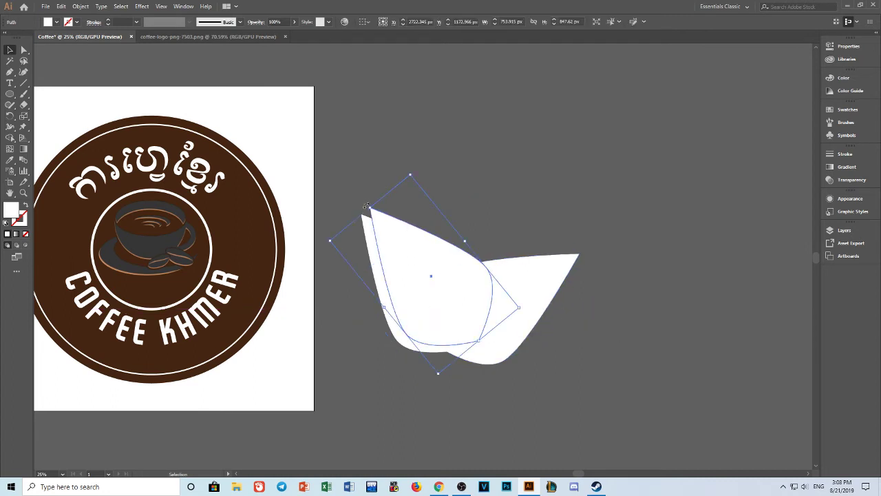
drag(366, 205, 443, 201)
drag(433, 307, 482, 300)
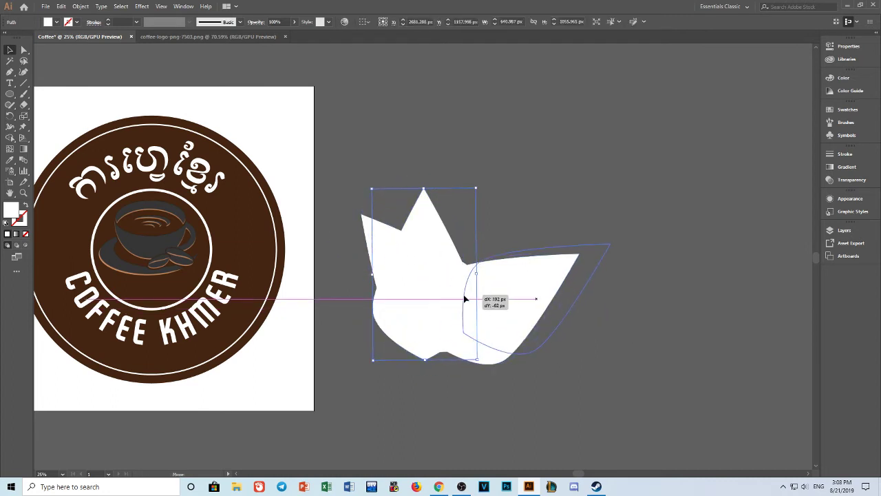
click(615, 346)
drag(425, 232, 480, 227)
Try centring all three leaves horizontally and vertically, then undo both alignments.
click(571, 399)
drag(565, 343, 385, 221)
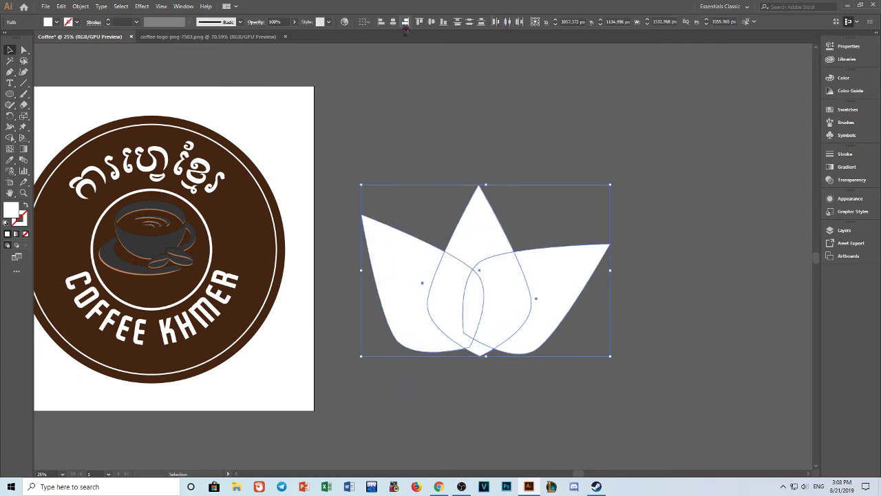
click(393, 22)
click(431, 21)
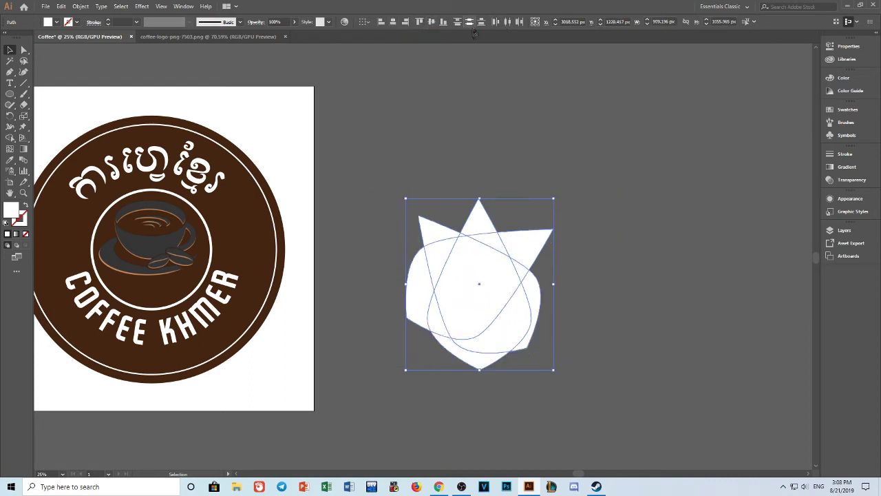
key(ctrl+z)
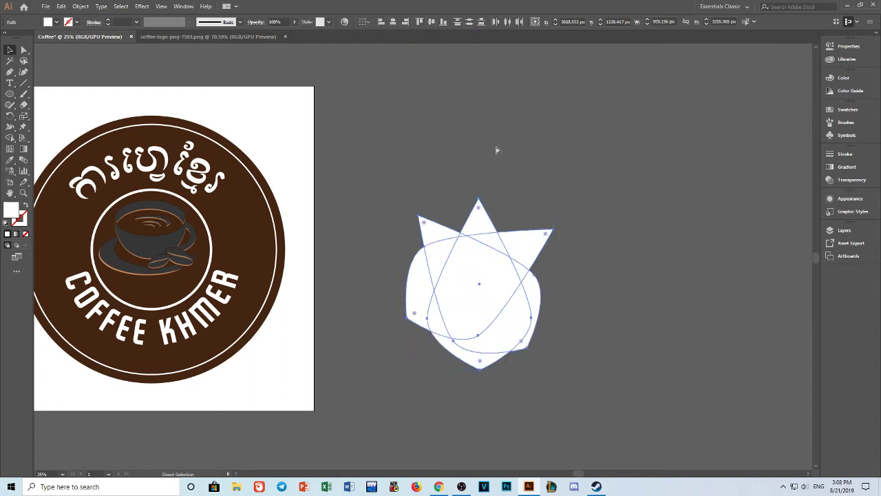
key(ctrl+z)
Try vertically aligning the two side leaves, then undo it.
key(v)
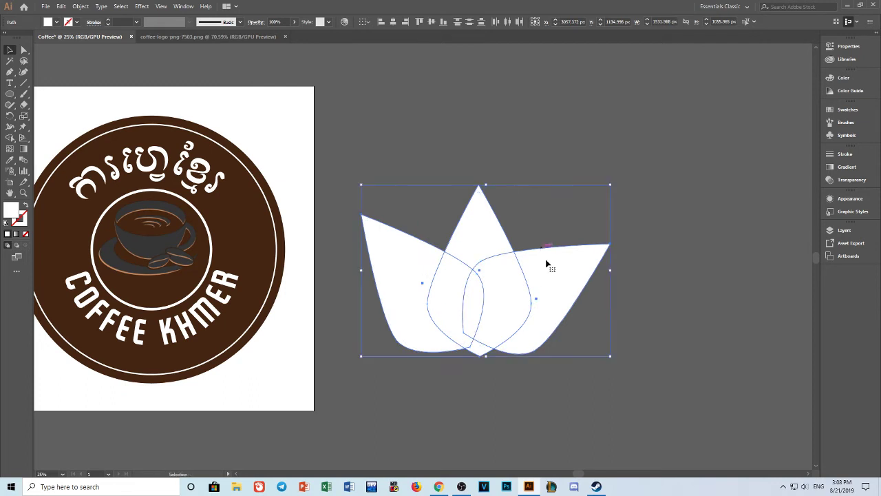
click(559, 404)
click(556, 324)
shift+click(384, 283)
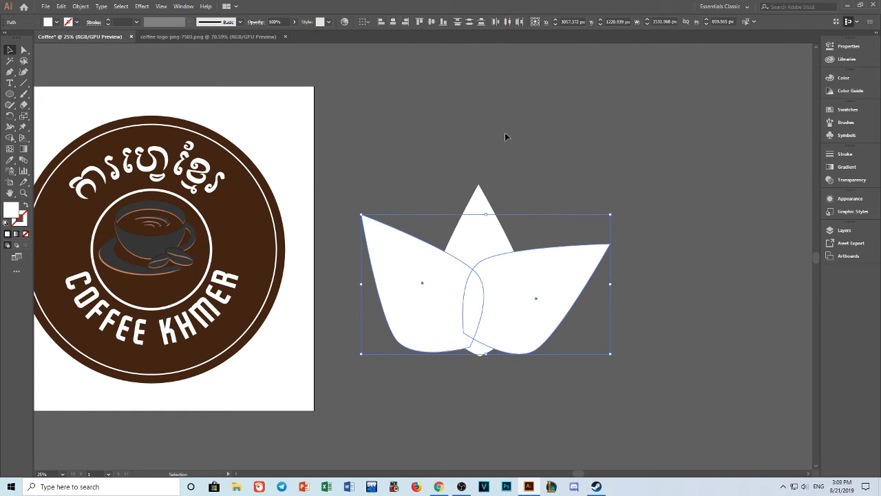
click(431, 21)
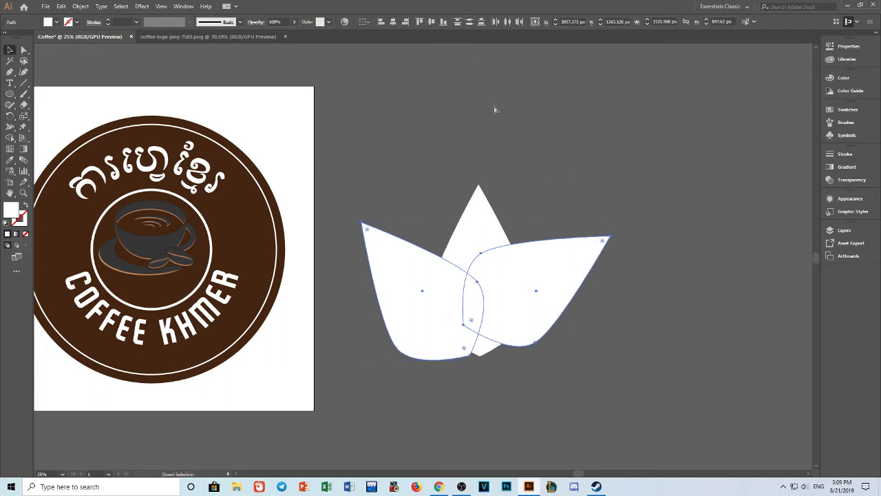
key(ctrl+z)
Lower the right leaf slightly and the left leaf about 50 px.
click(700, 379)
click(550, 315)
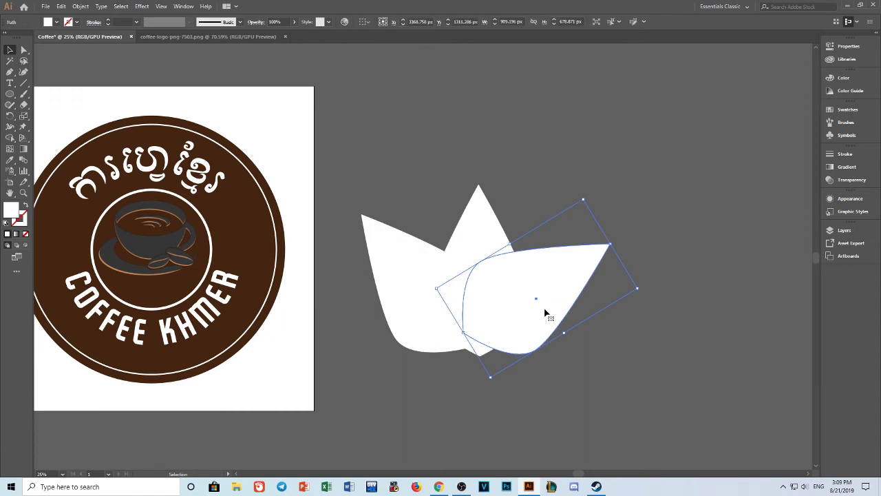
drag(547, 310, 548, 320)
click(640, 364)
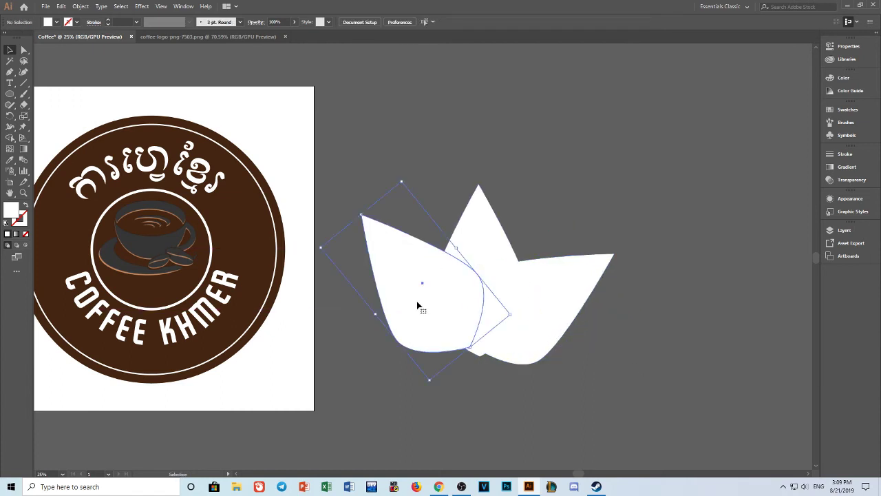
drag(419, 305, 413, 338)
Select all three leaf shapes and delete them.
click(610, 416)
drag(610, 415, 423, 216)
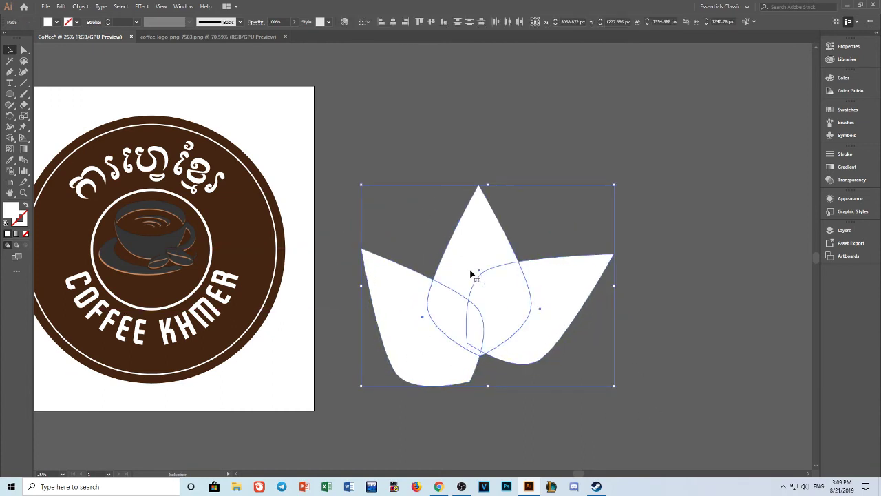
key(Delete)
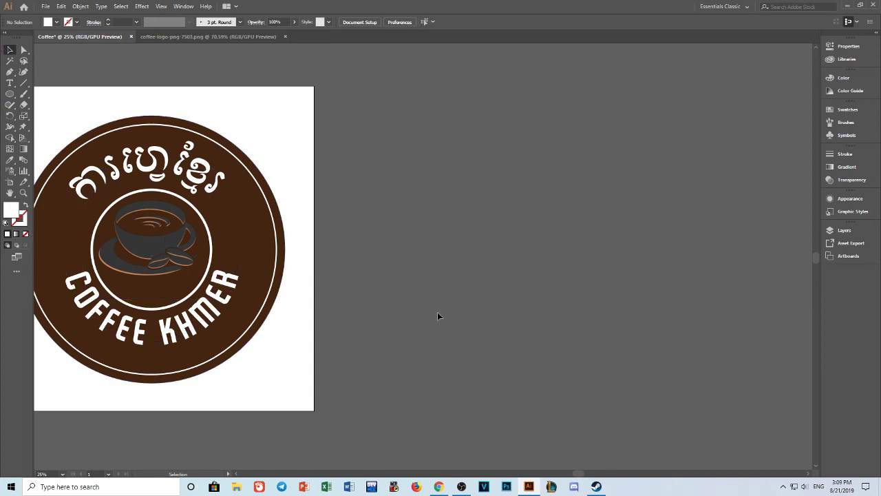
Draw a trial white circle beside the logo, then delete it.
click(9, 93)
mouse_move(447, 155)
mouse_down()
mouse_move(523, 254)
mouse_move(574, 288)
mouse_up()
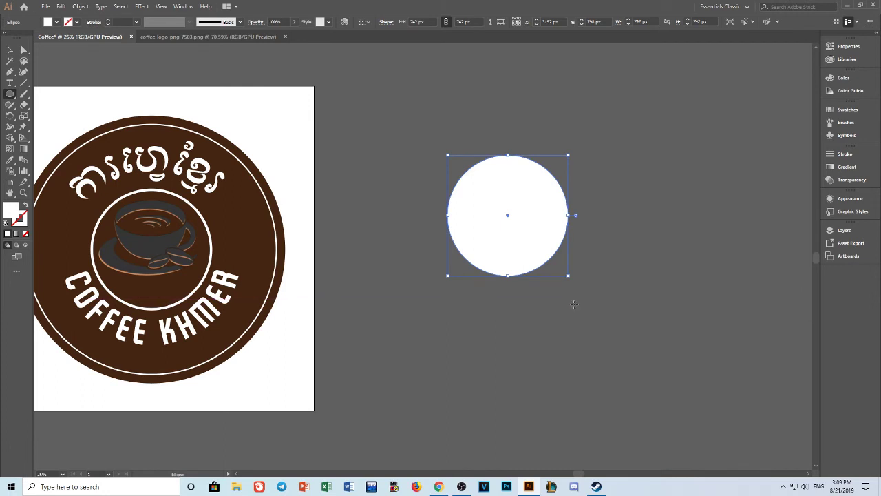
click(514, 252)
key(BackSpace)
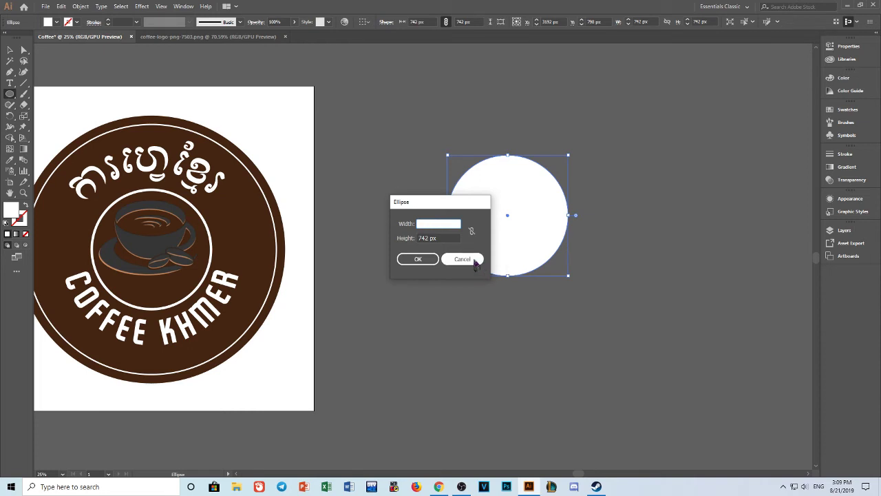
click(475, 261)
key(Delete)
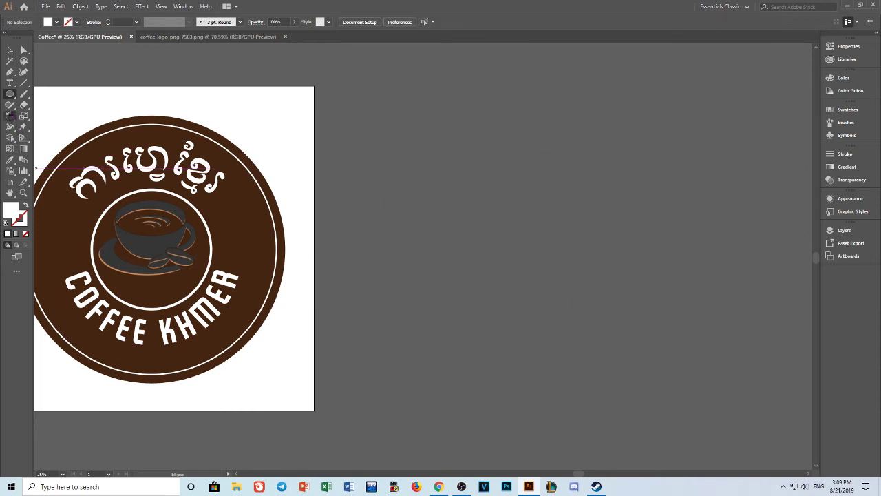
Place a five-pointed star with its first radius set to 90 px.
drag(10, 93, 47, 138)
click(467, 189)
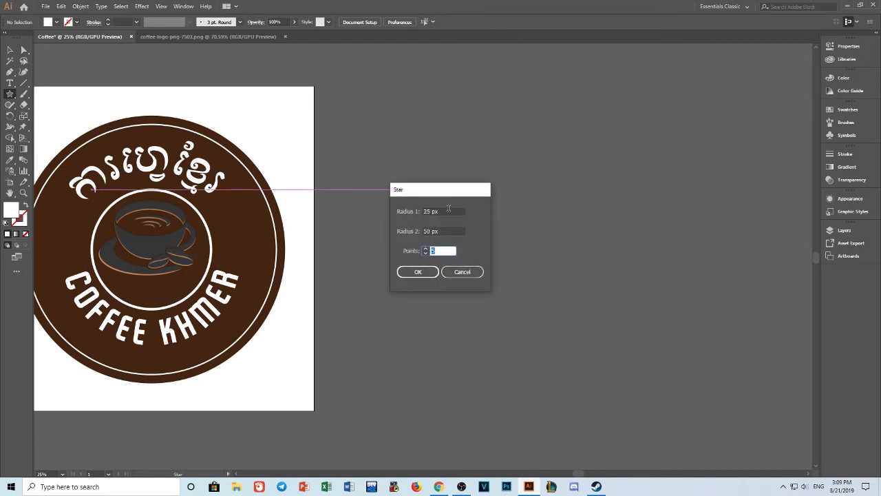
key(Tab)
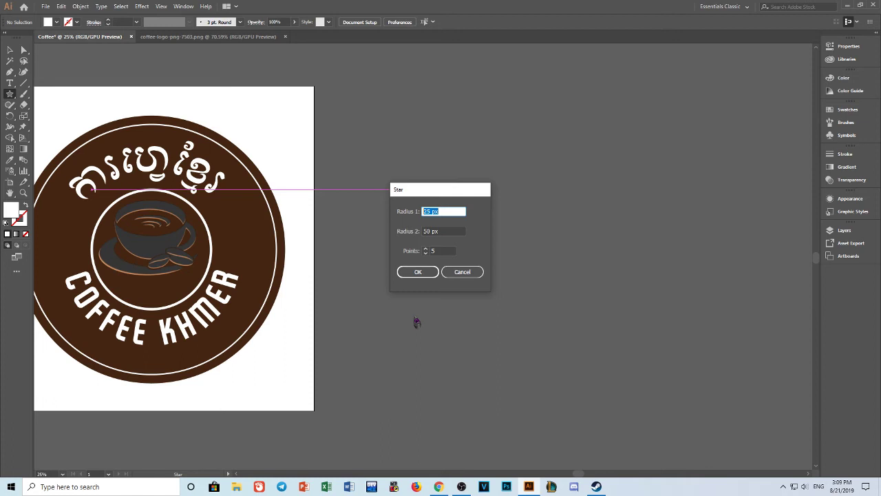
text(90)
click(443, 231)
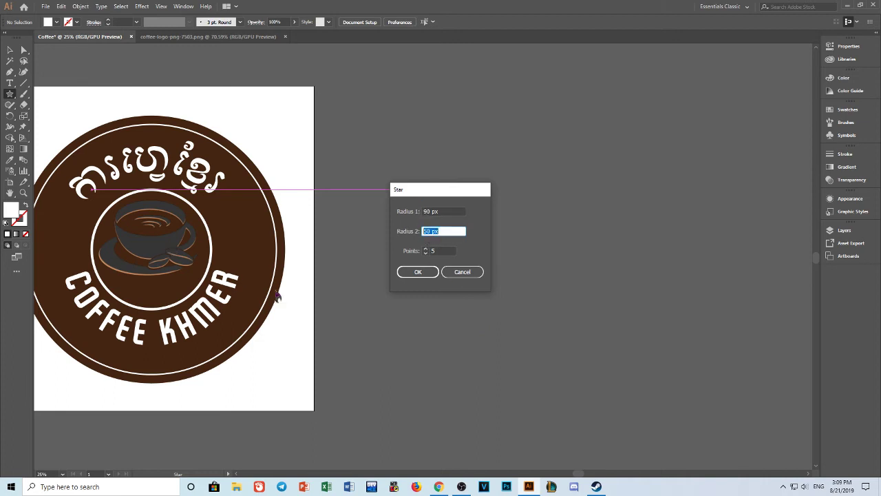
text(55)
click(414, 271)
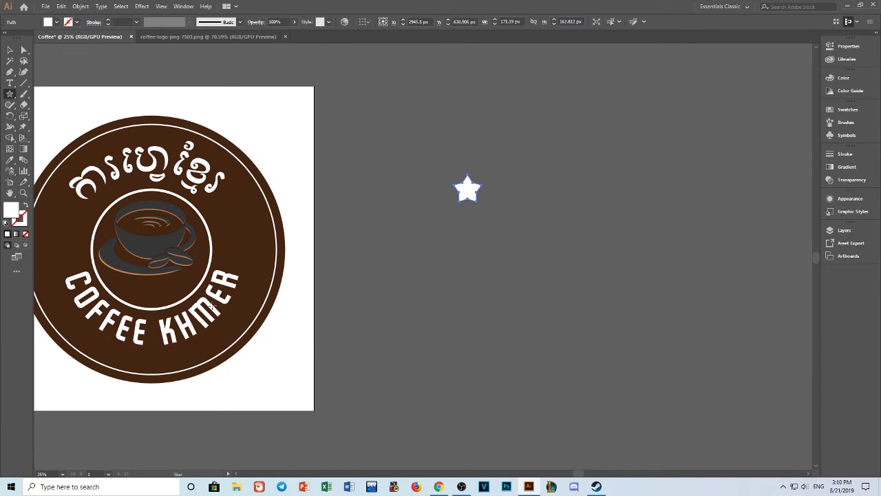
Select the white star and enlarge it to about 684 × 650 px.
click(10, 49)
click(444, 271)
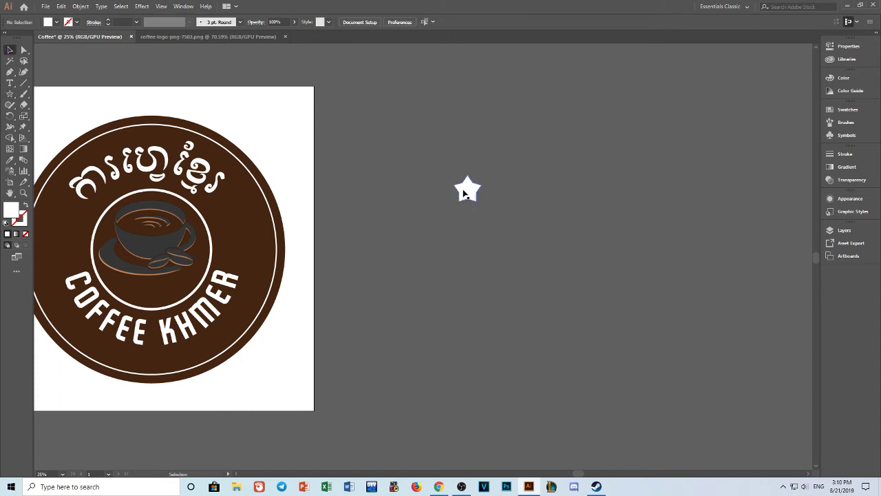
click(465, 193)
drag(481, 201, 564, 284)
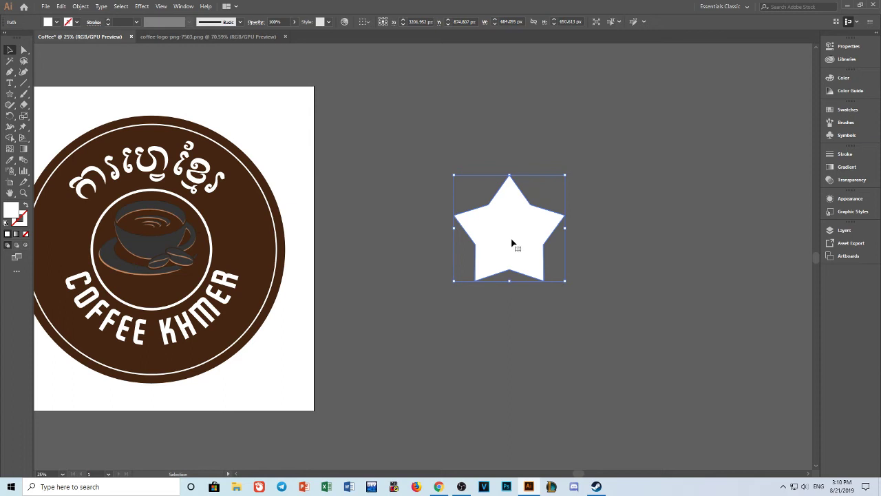
Draw a second star with radii 90 and 55 px, then undo it.
click(9, 95)
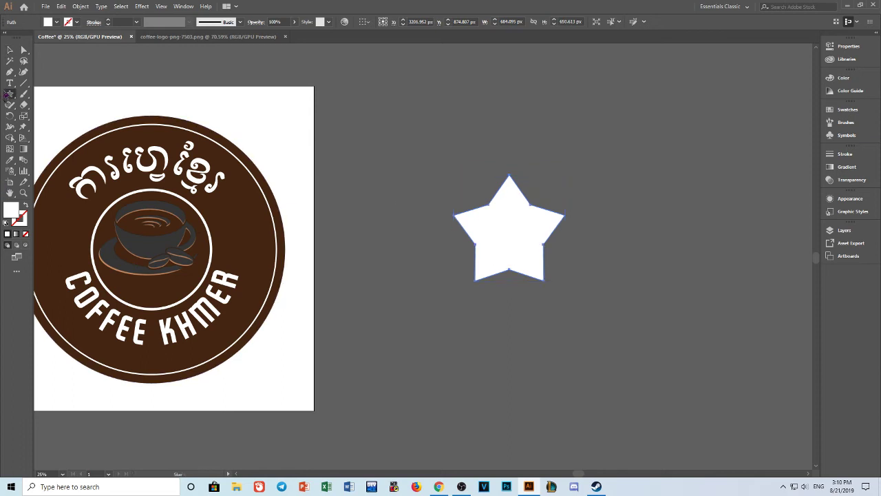
click(318, 266)
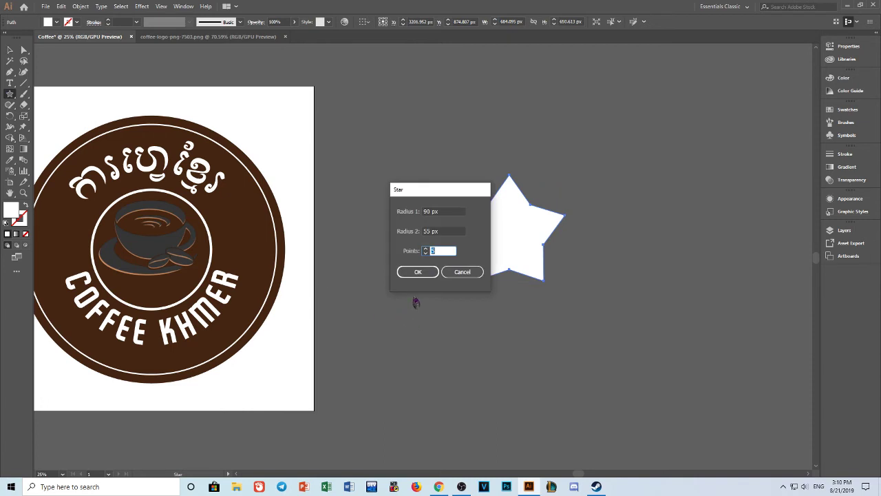
click(443, 231)
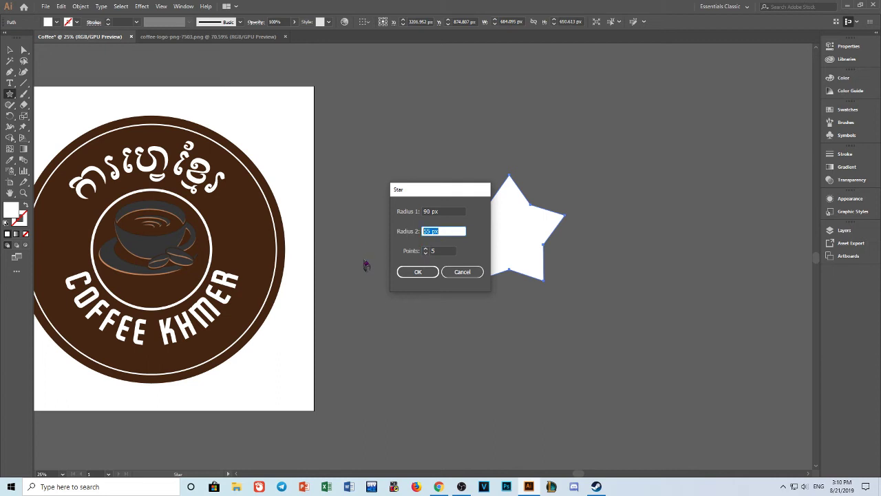
text(90)
click(441, 212)
text(55)
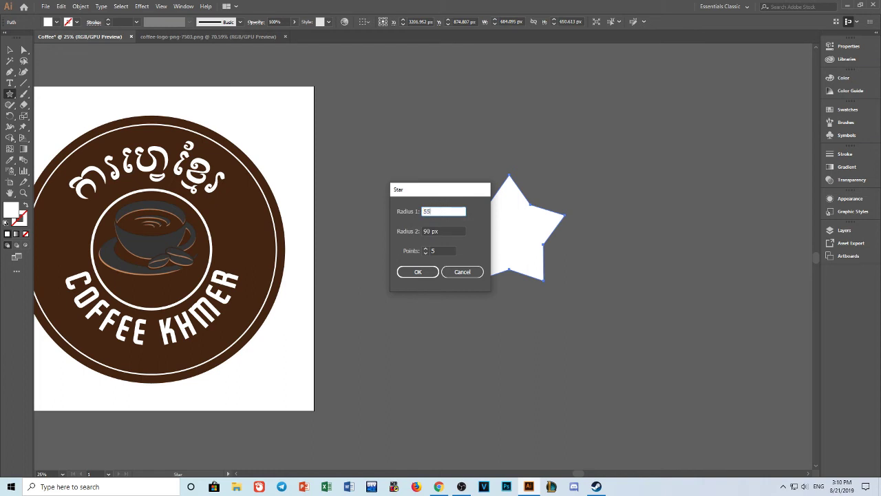
click(409, 271)
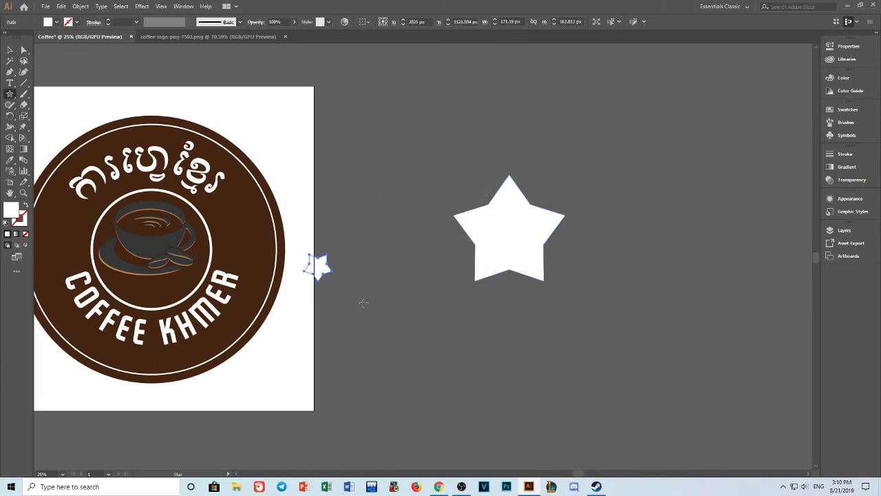
key(ctrl+z)
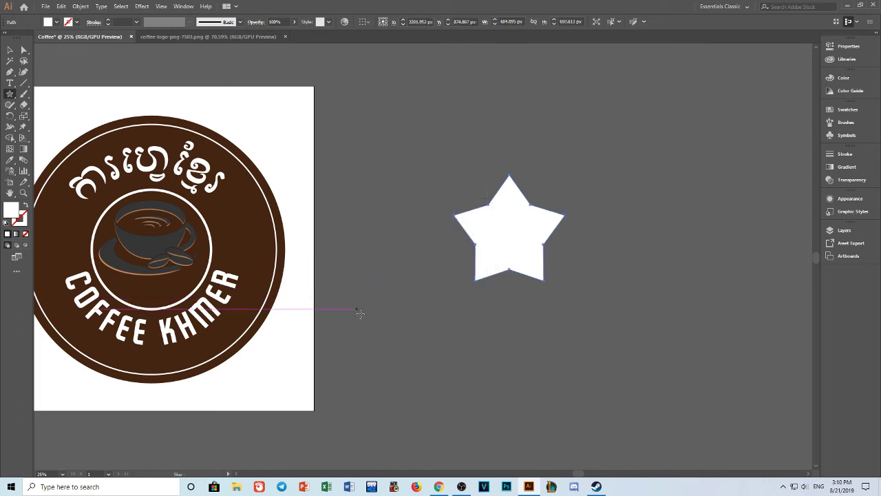
Move and resize the star beside the badge, scaling it to about 1346 px wide.
click(10, 50)
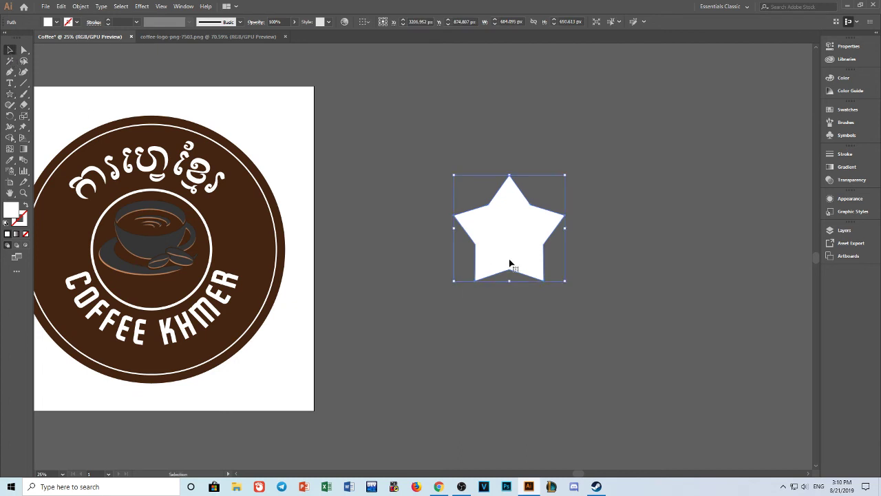
mouse_move(513, 229)
mouse_down()
mouse_move(241, 235)
mouse_move(492, 252)
mouse_up()
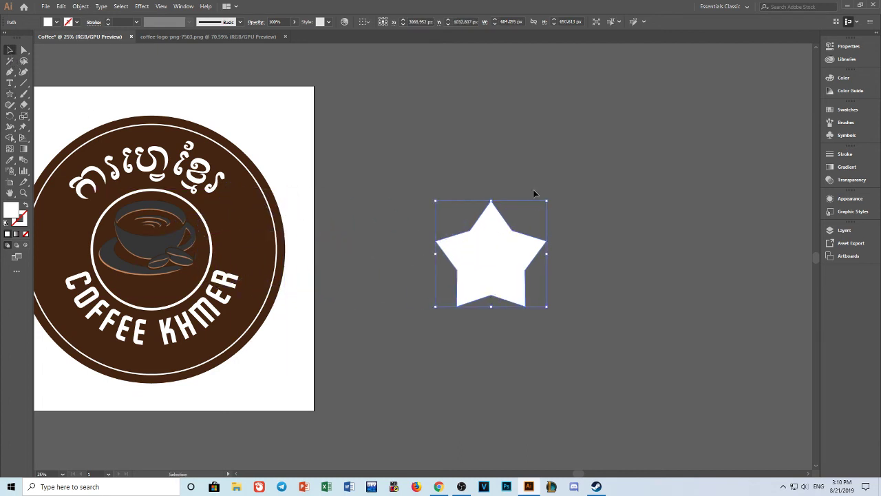
drag(546, 202, 530, 216)
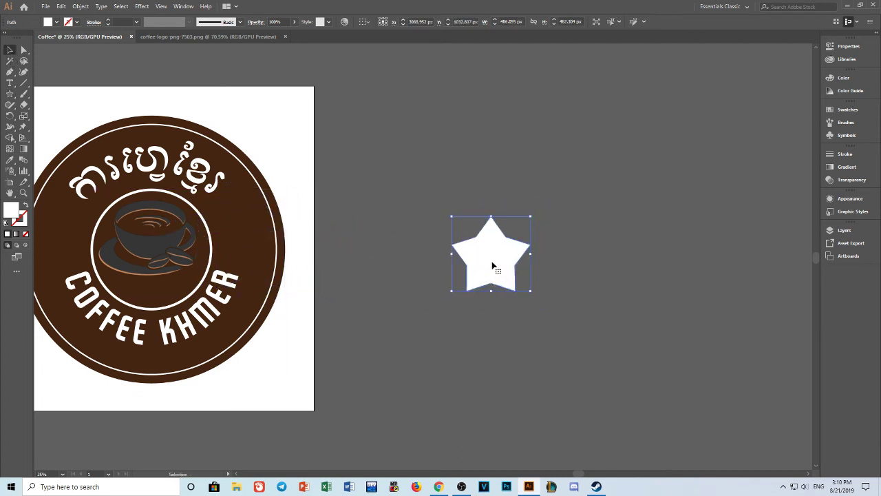
drag(491, 266, 241, 244)
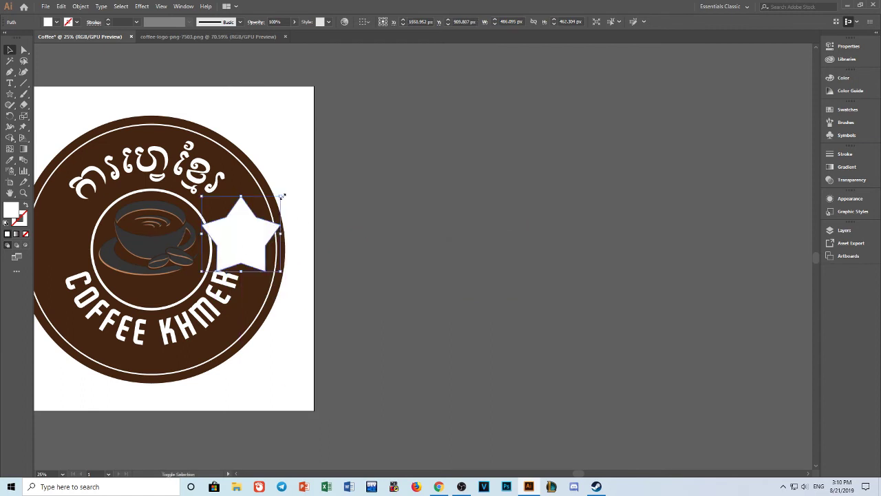
mouse_move(282, 197)
mouse_down()
mouse_move(259, 216)
mouse_move(520, 257)
mouse_up()
click(241, 234)
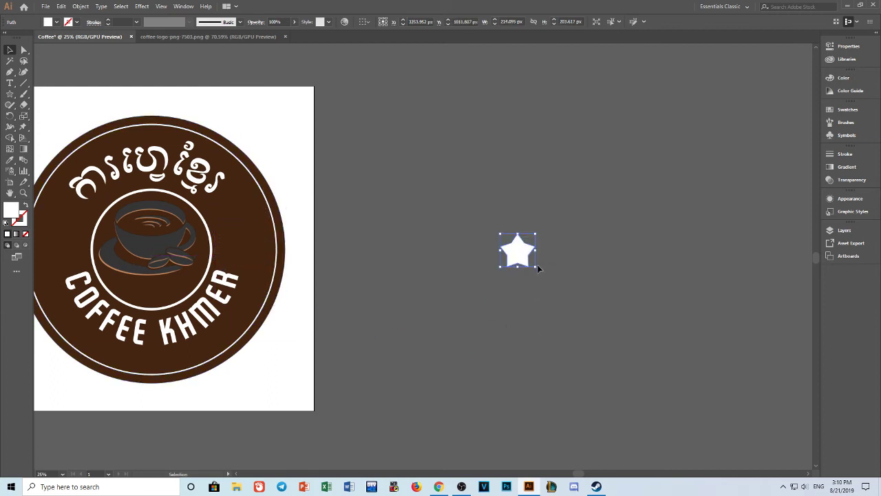
drag(535, 265, 639, 354)
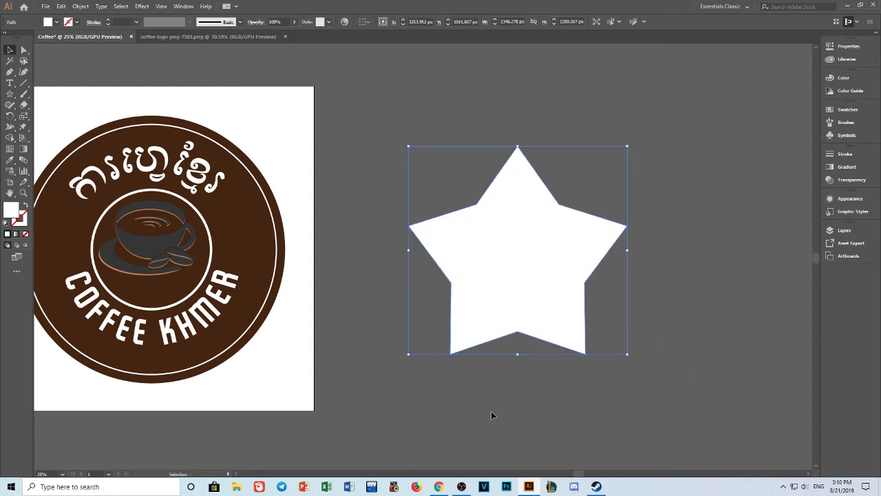
Select several of the star's inner anchors and try lowering them, then undo.
click(491, 411)
click(502, 293)
click(23, 51)
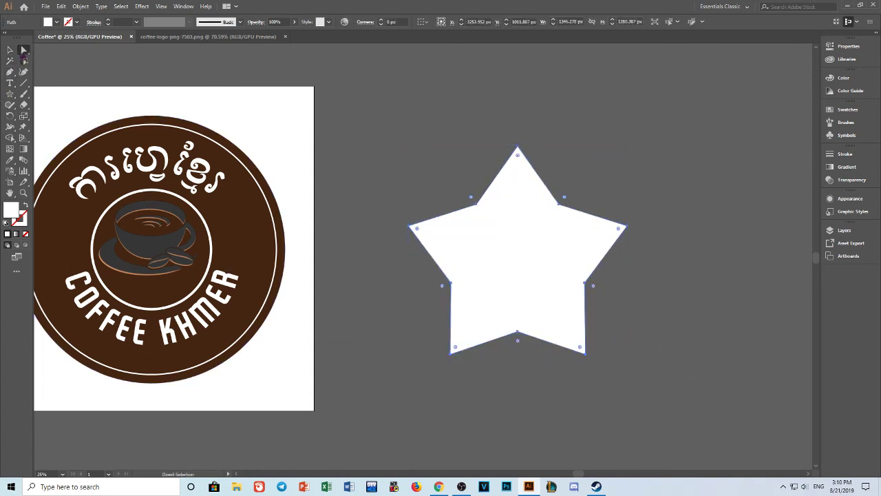
click(477, 206)
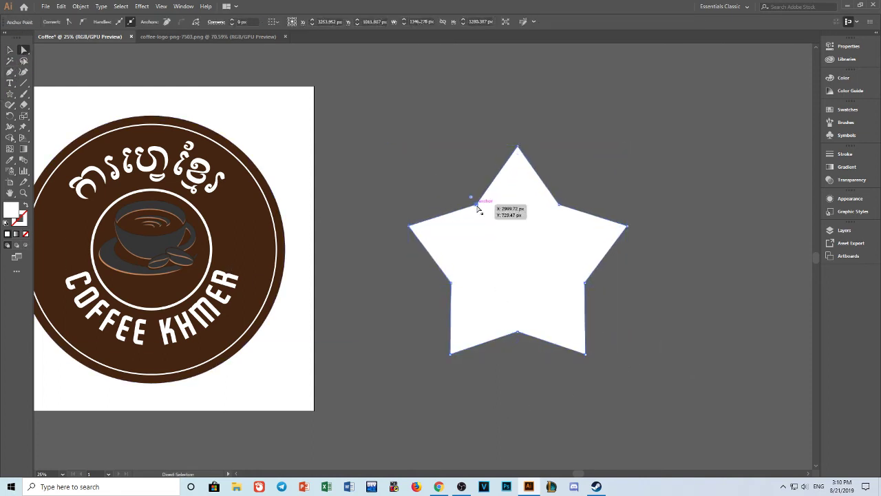
click(559, 207)
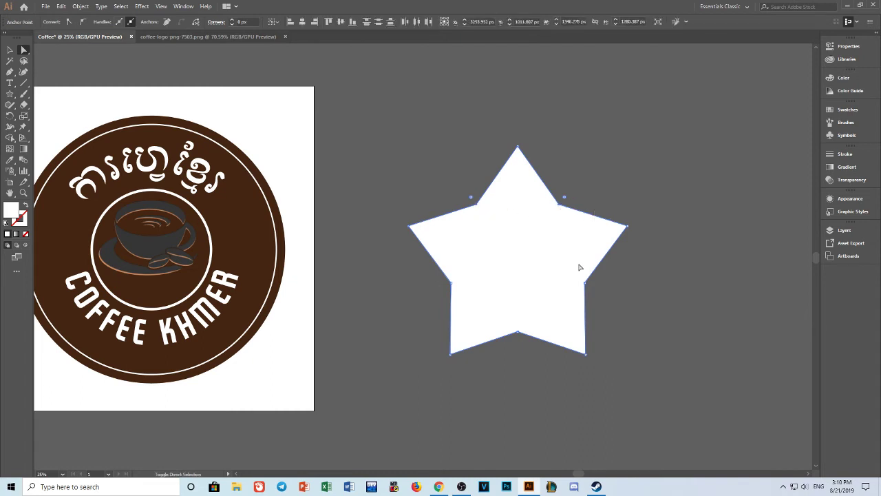
shift+click(518, 332)
shift+click(451, 282)
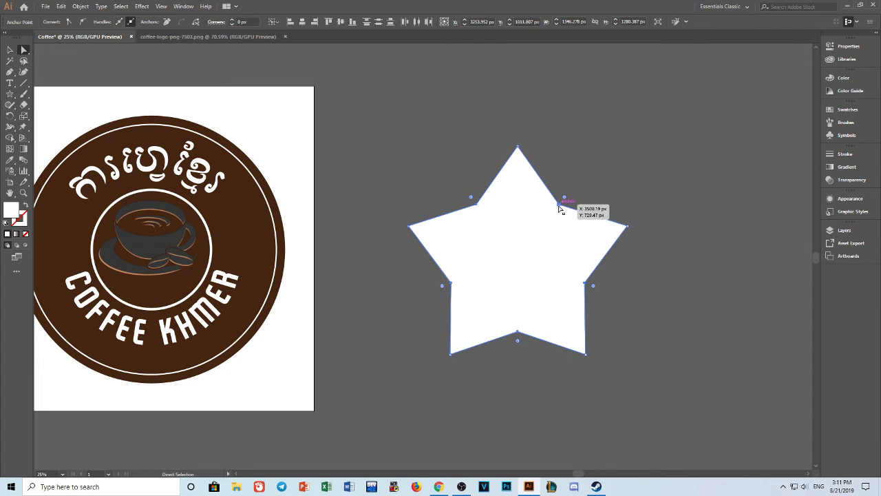
drag(559, 206, 556, 219)
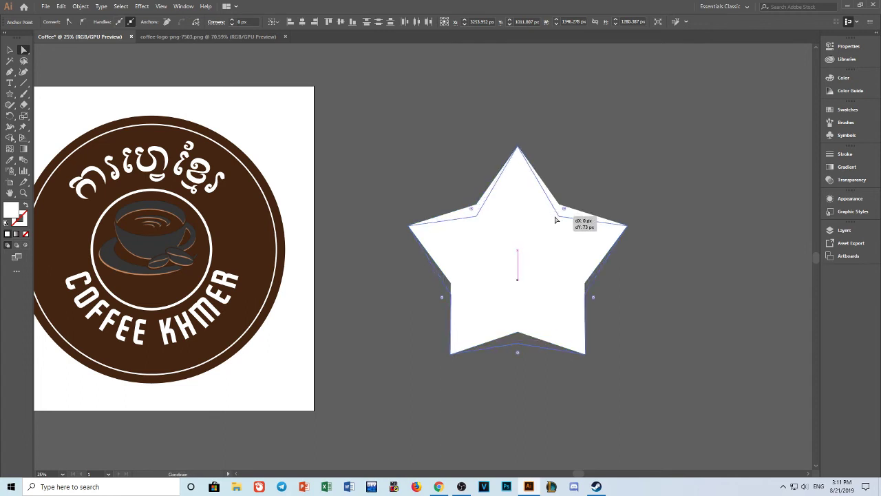
key(ctrl+z)
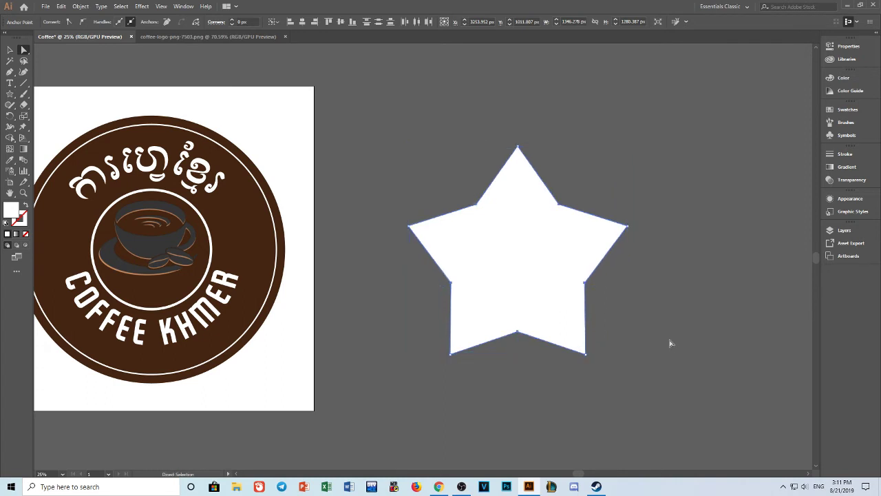
Lower both upper inner anchors by 76 px and push the lower-left inner anchor inward.
click(476, 205)
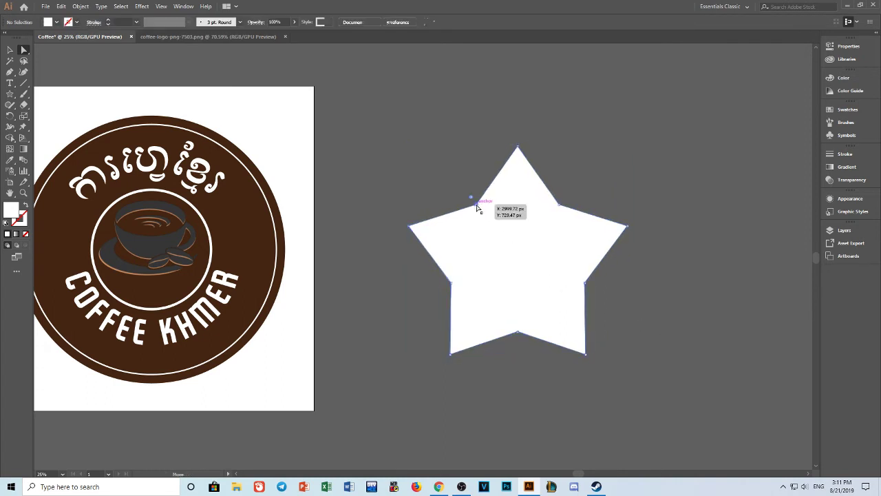
shift+click(558, 206)
drag(558, 207, 561, 225)
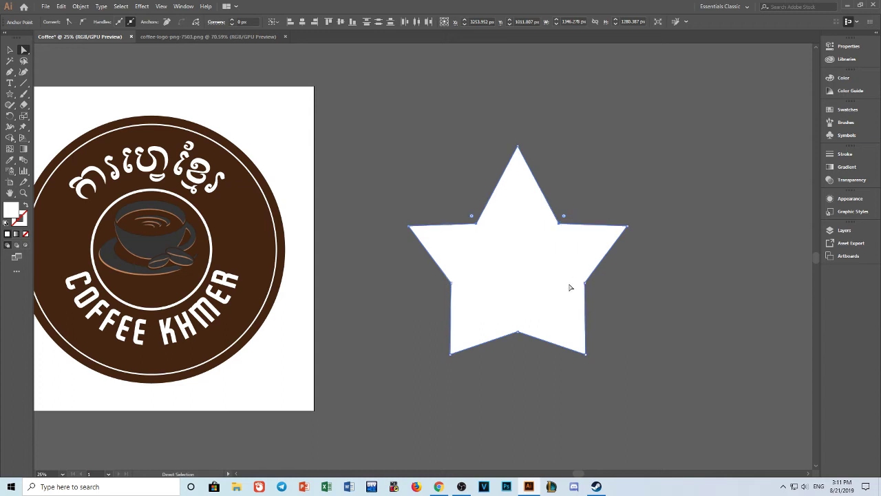
click(453, 284)
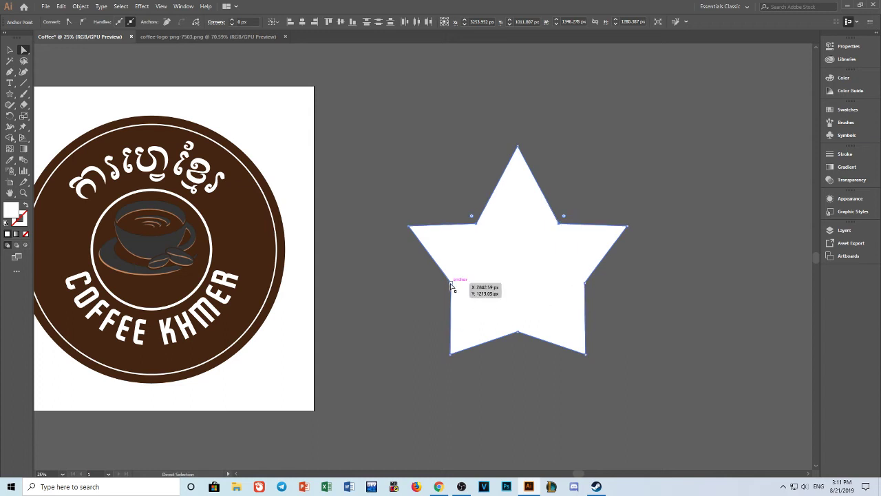
shift+click(586, 284)
drag(453, 284, 471, 283)
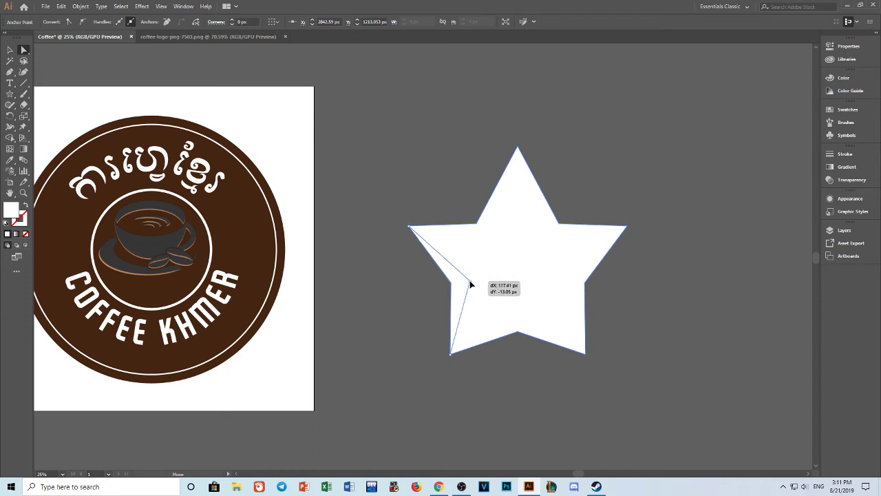
drag(471, 285, 469, 283)
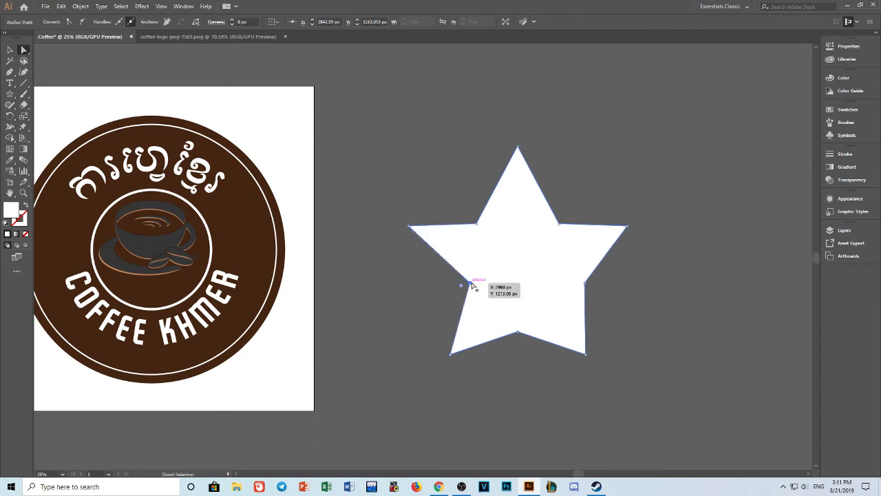
Move the right inner anchor inward about 121 px and raise the bottom inner anchor.
click(589, 287)
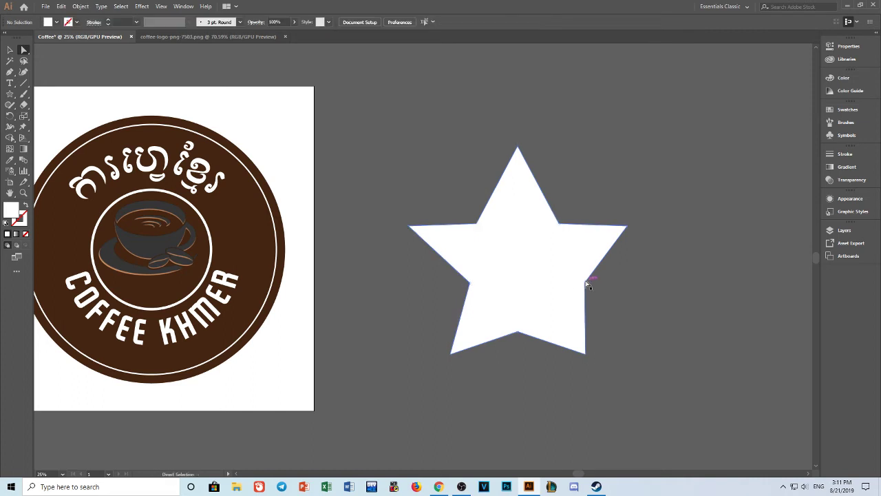
drag(586, 282, 564, 284)
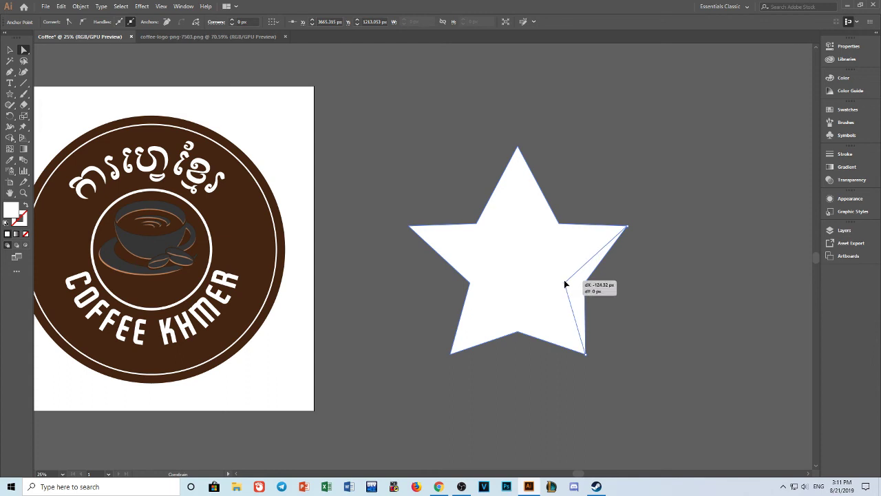
drag(565, 284, 564, 283)
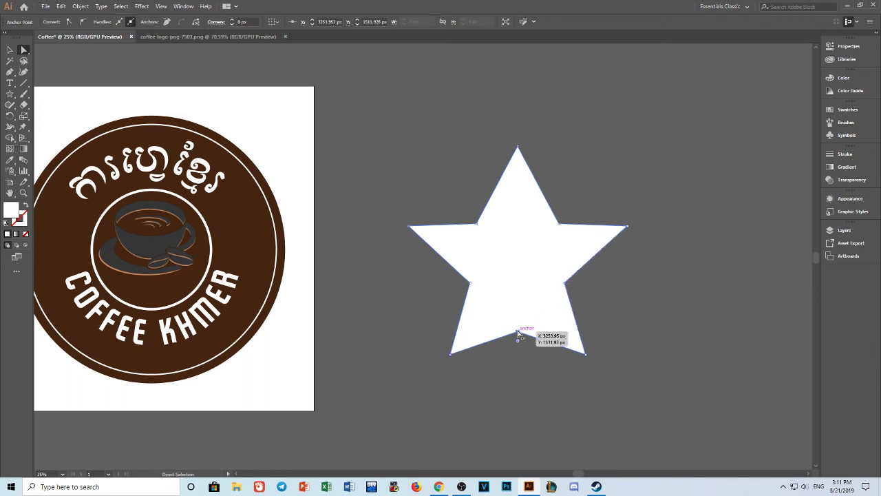
drag(518, 335, 518, 301)
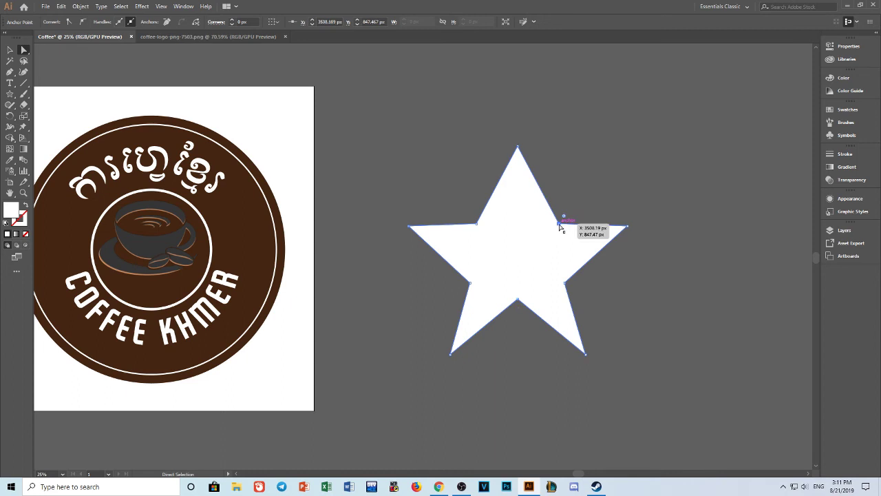
key(ctrl+shift+a)
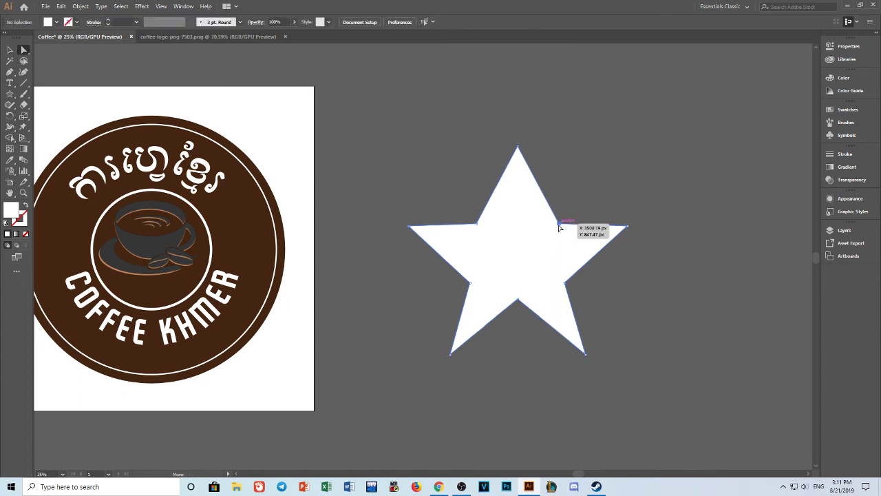
Pull the upper inner points inward and lower the bottom inner point by 16 px.
drag(560, 226, 550, 227)
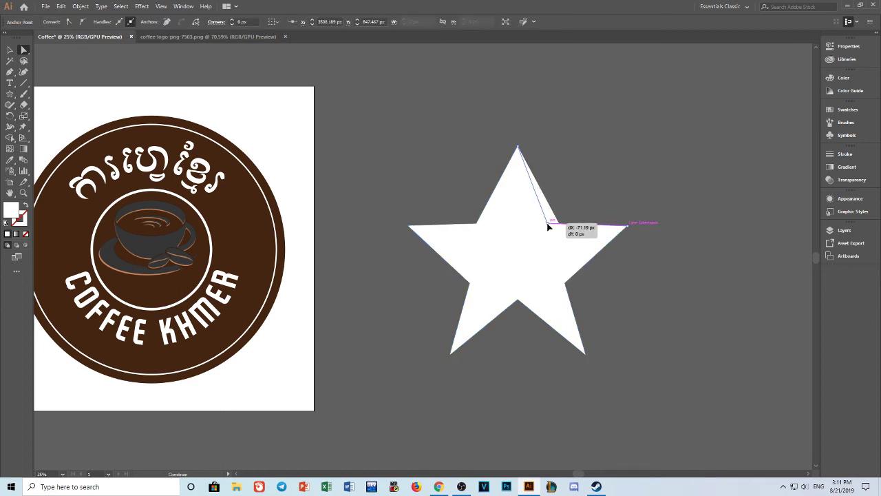
drag(549, 227, 548, 225)
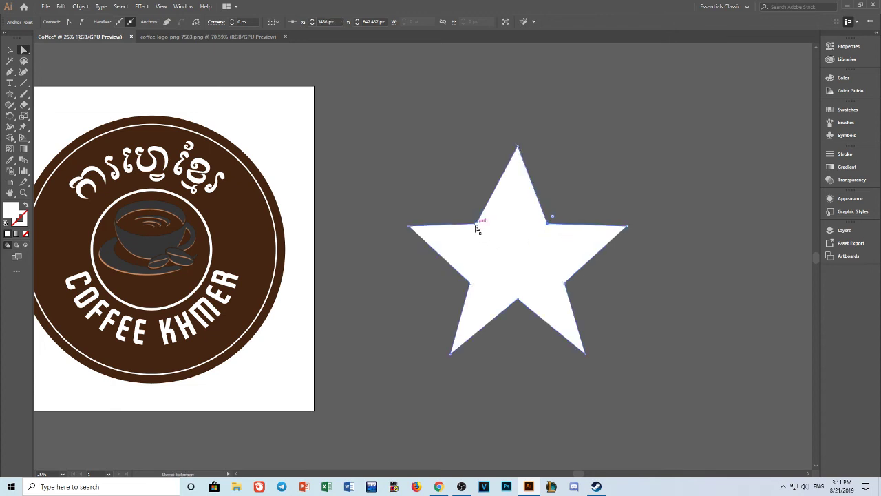
drag(476, 223, 488, 224)
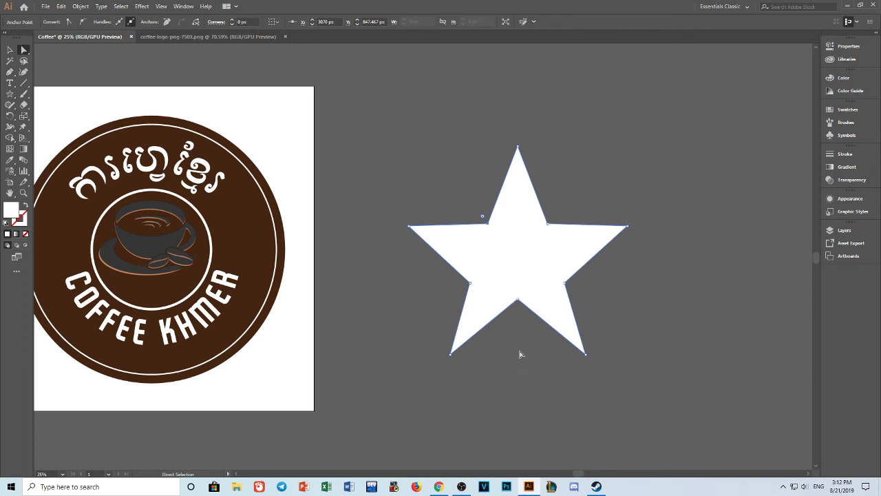
click(518, 301)
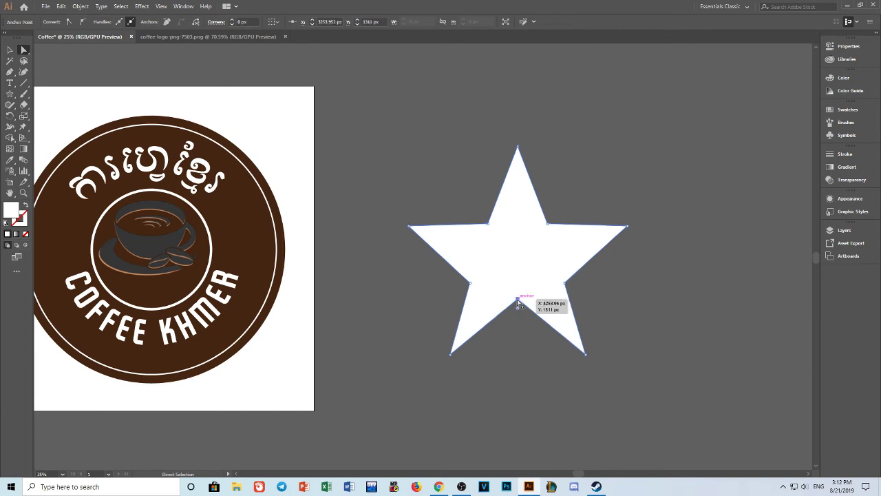
drag(518, 301, 517, 310)
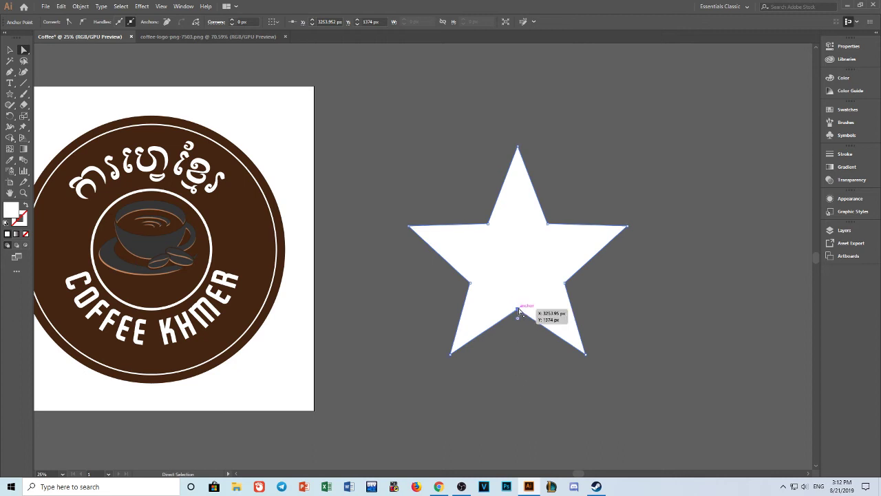
drag(518, 312, 517, 313)
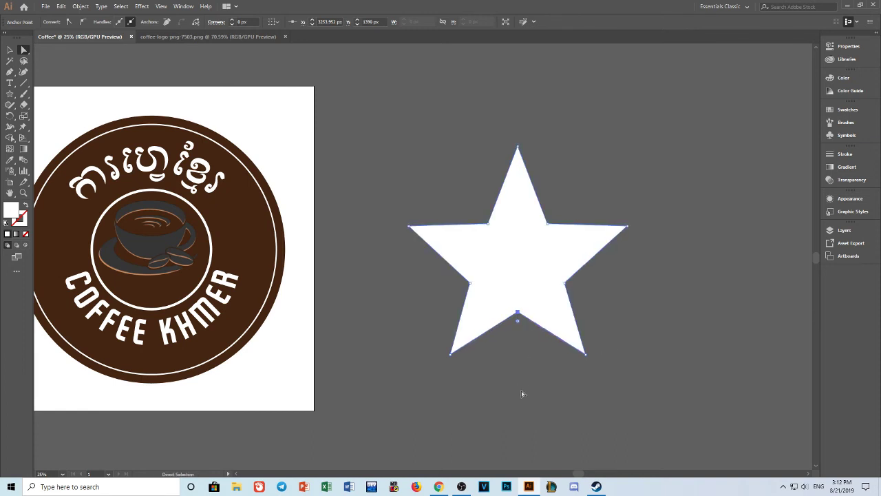
click(496, 356)
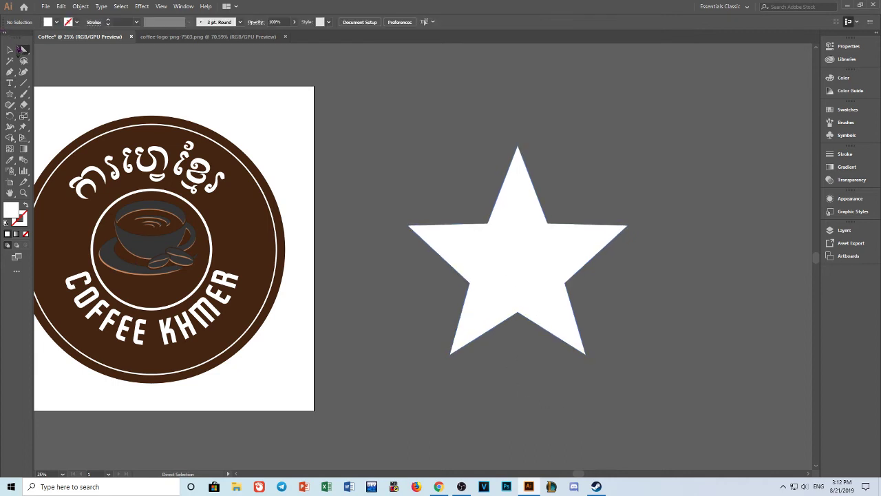
click(10, 50)
Move the white star up-left and scale it down from its centre.
drag(534, 258, 507, 214)
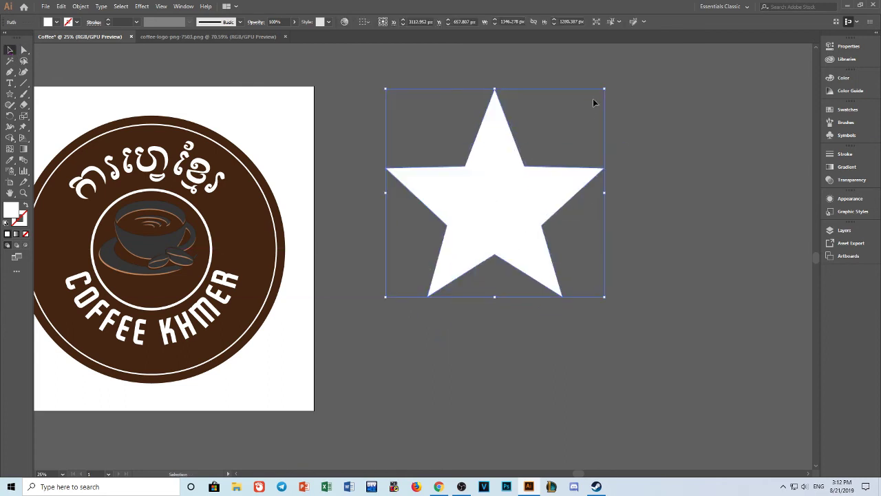
drag(604, 89, 562, 129)
click(643, 269)
click(515, 238)
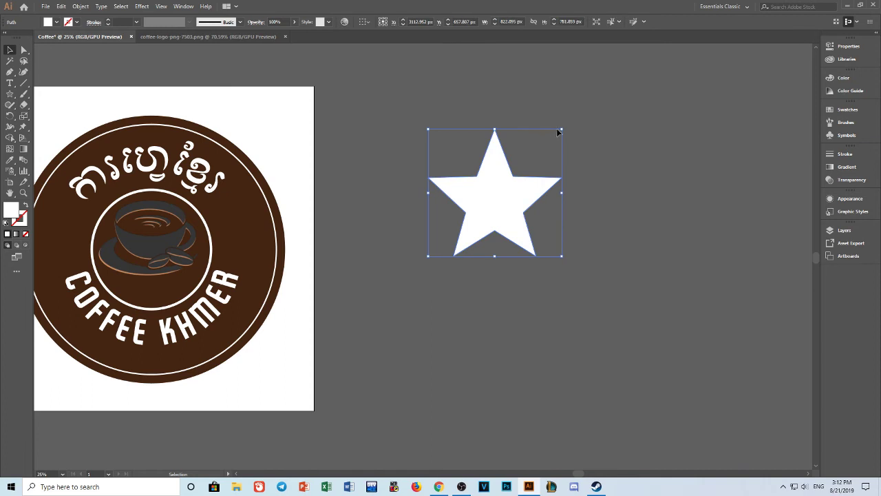
drag(565, 128, 526, 164)
click(543, 204)
click(501, 206)
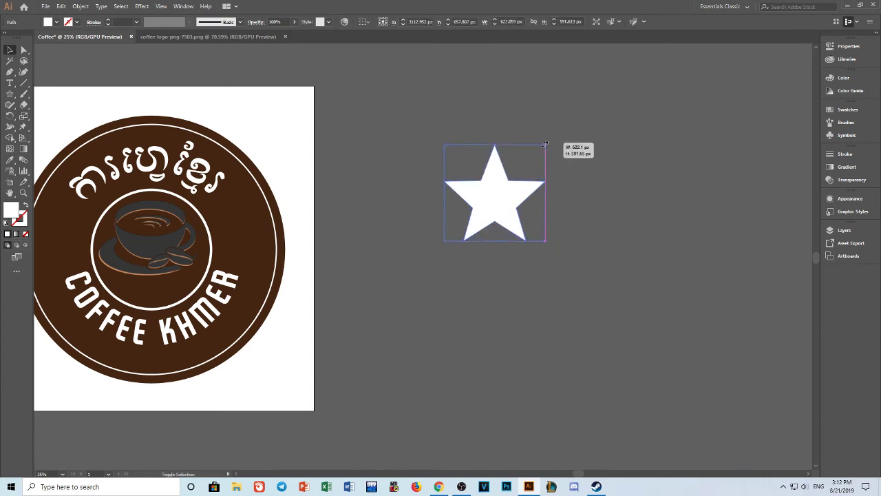
Place the star on the brown ring right of the cup, about 258 px wide.
drag(503, 216, 251, 257)
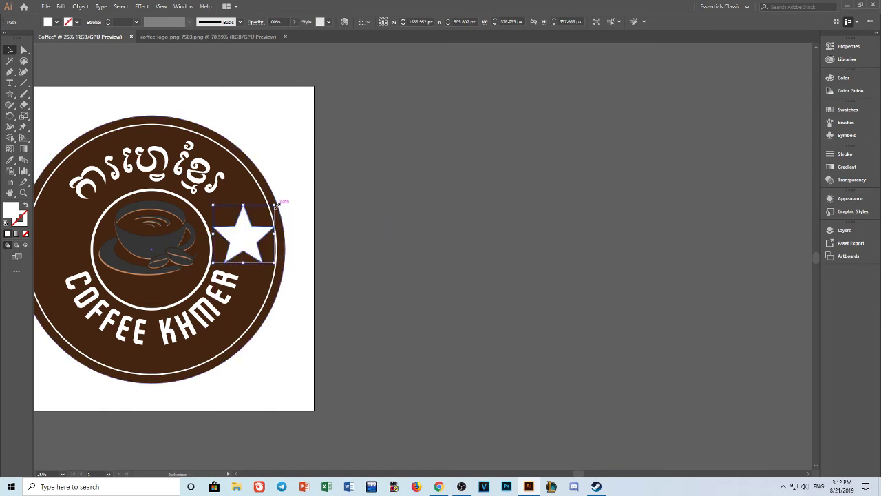
drag(276, 205, 269, 210)
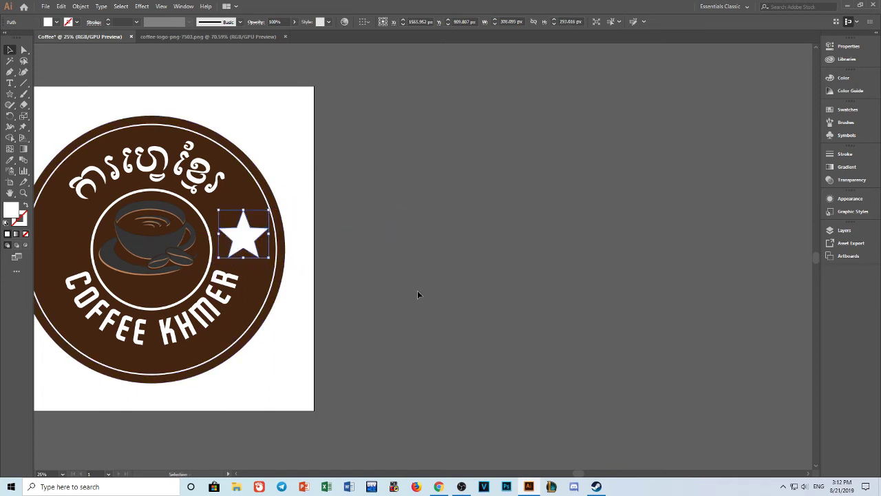
click(417, 290)
key(ctrl+0)
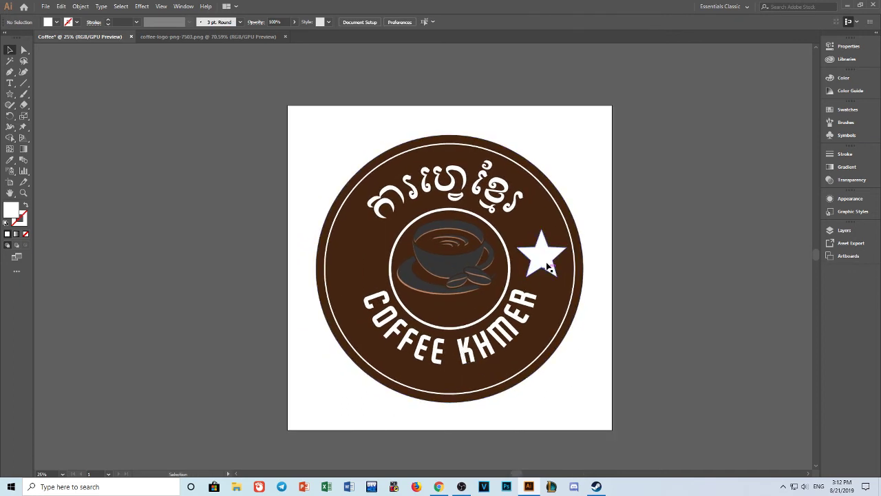
click(542, 255)
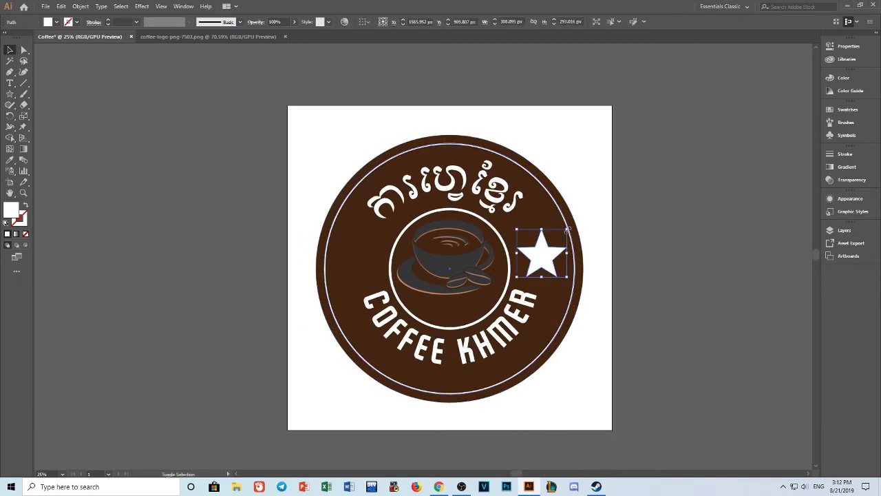
drag(567, 229, 563, 232)
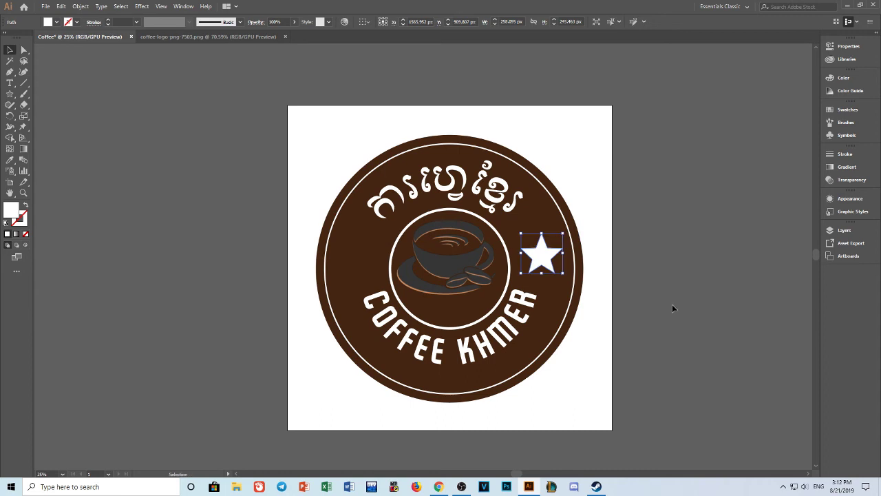
click(672, 304)
click(547, 265)
Alt-drag a copy of the star to the ring's left side and nudge it up to match.
drag(544, 262, 358, 267)
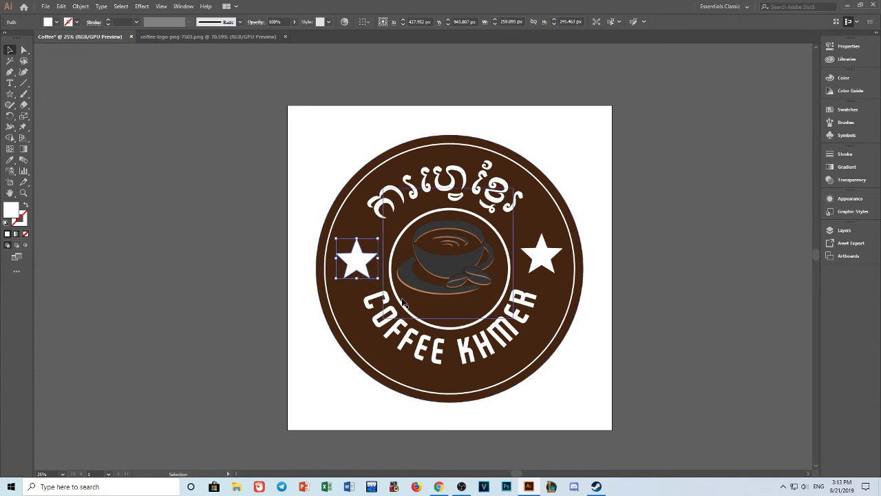
click(137, 356)
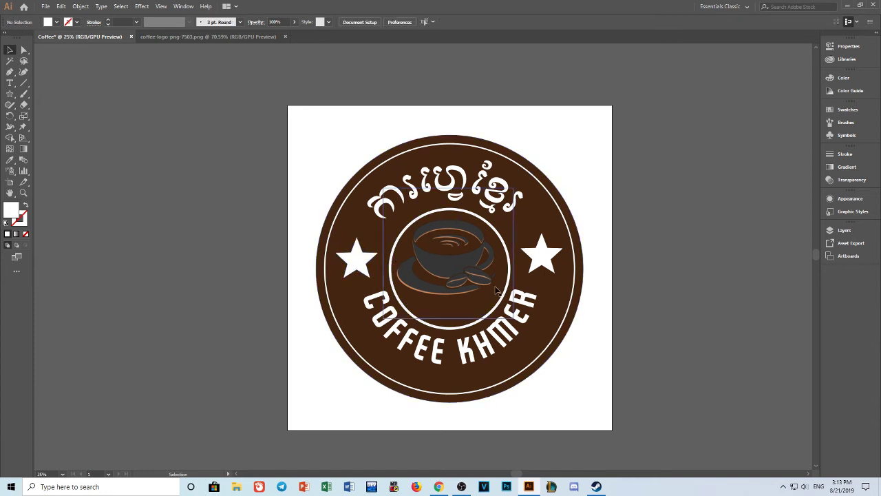
click(541, 253)
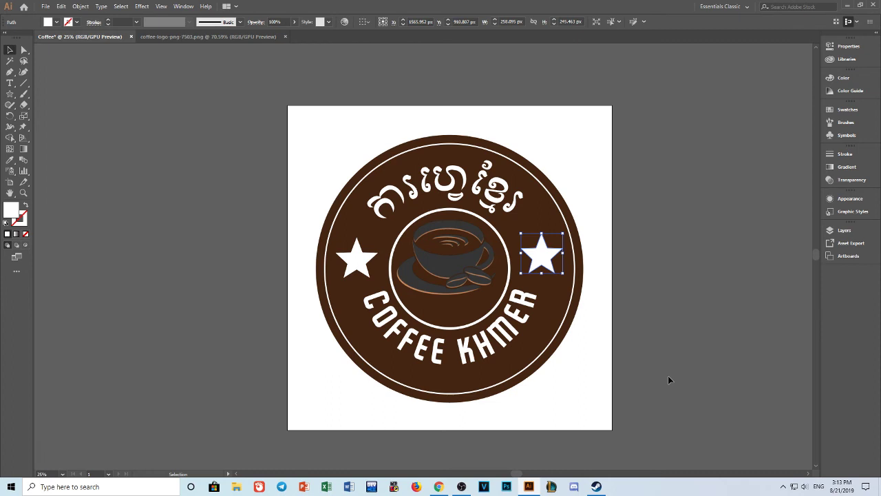
click(356, 260)
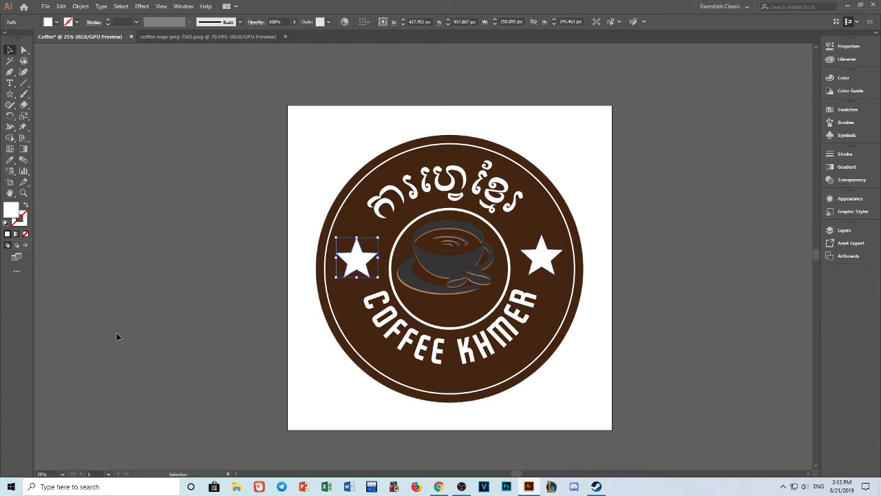
key(Up)
key(Up)
key(Up)
key(Up)
key(Up)
key(Up)
key(Up)
key(Up)
key(Up)
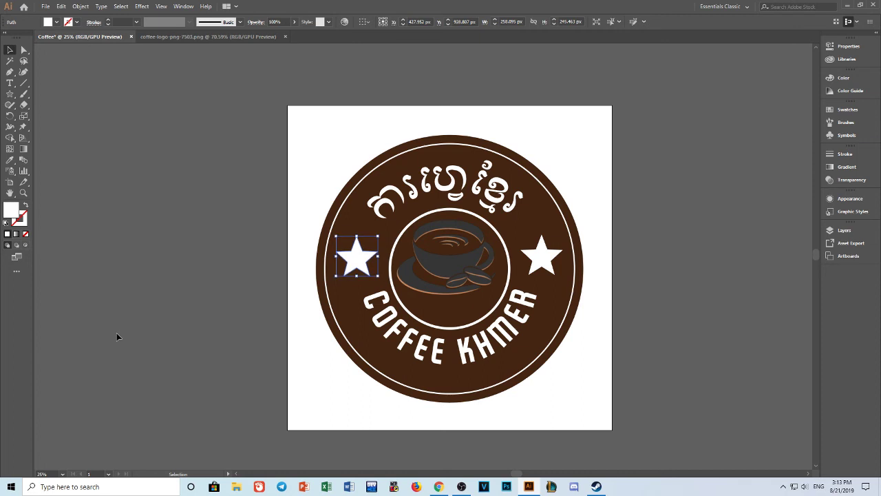
key(Up)
key(Up)
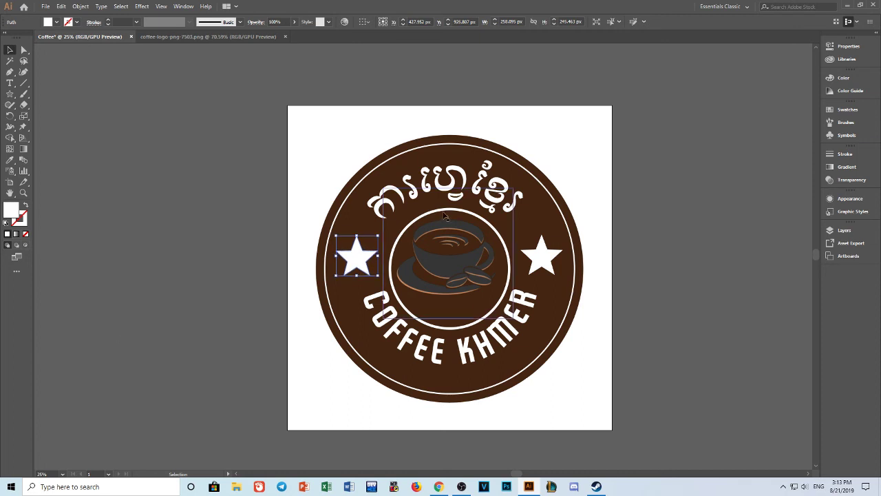
Slide the curved lettering along its circular path with Direct Selection, then recentre the view.
click(377, 203)
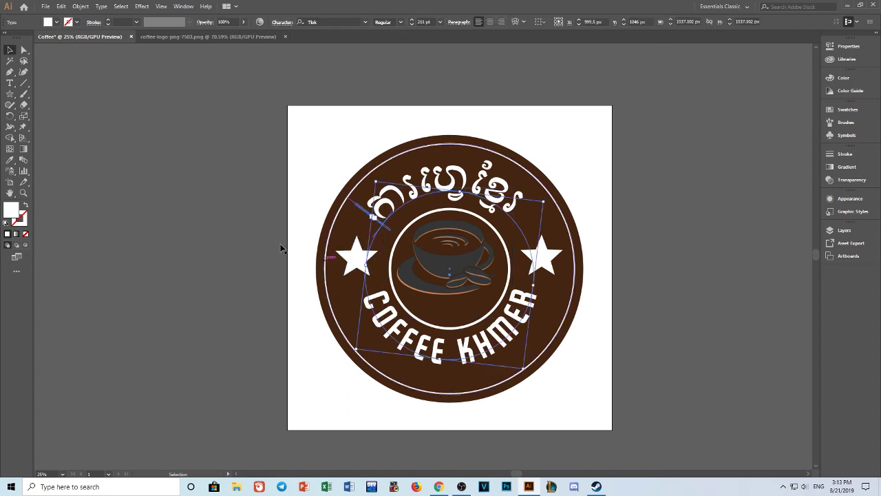
click(24, 50)
scroll(371, 215, up, 2)
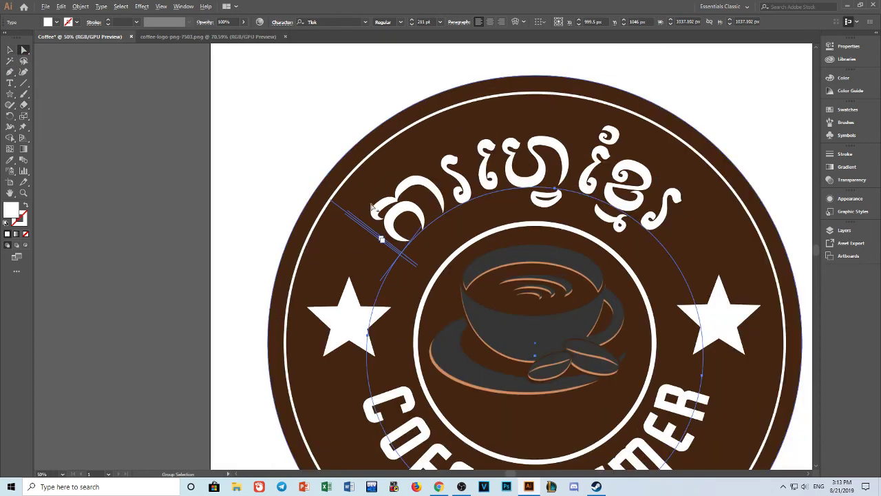
drag(384, 241, 400, 240)
scroll(497, 279, down, 3)
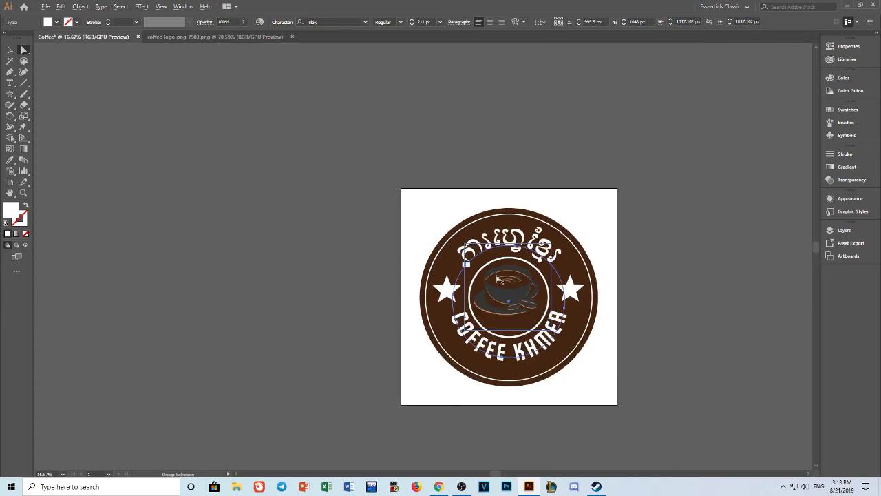
click(694, 312)
scroll(605, 317, right, 3)
scroll(599, 306, down, 2)
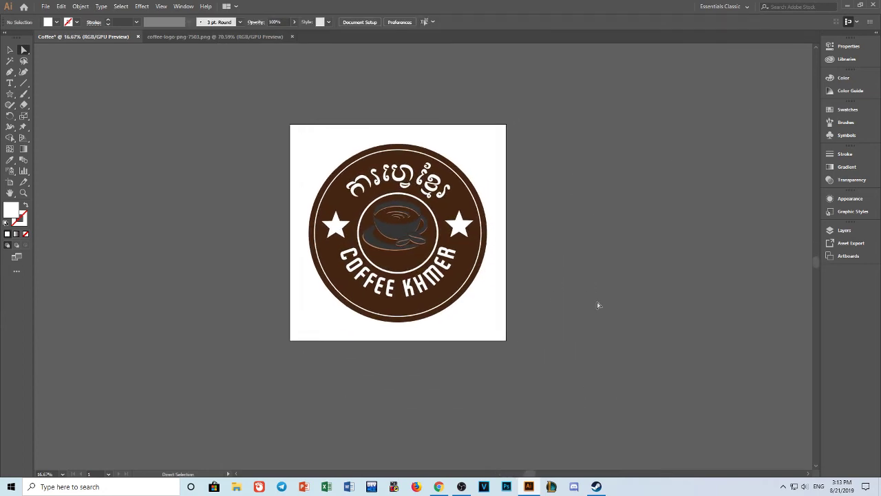
scroll(564, 273, up, 1)
drag(511, 236, 570, 269)
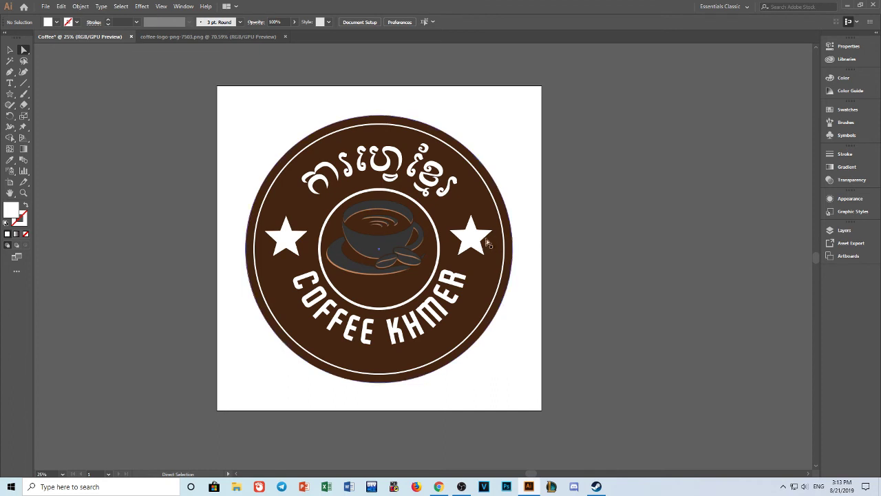
Select both white stars and apply Vertical Align Center so they sit level beside the cup.
right_click(127, 148)
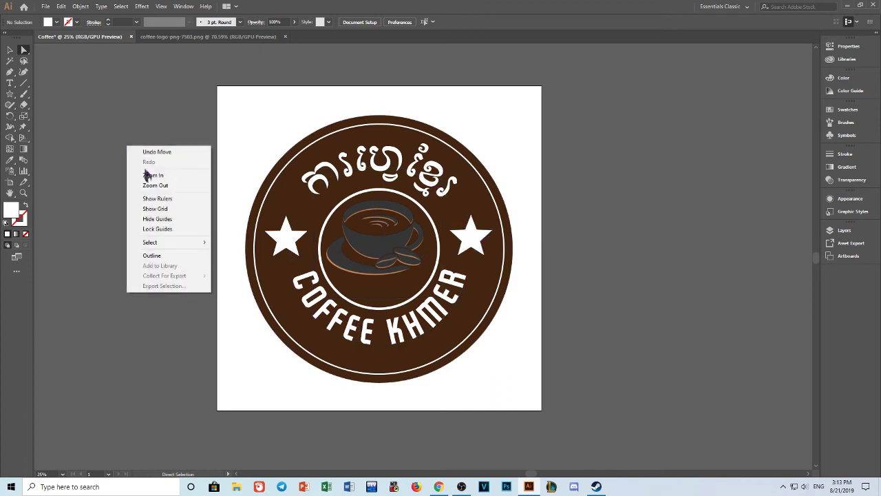
click(102, 162)
click(11, 50)
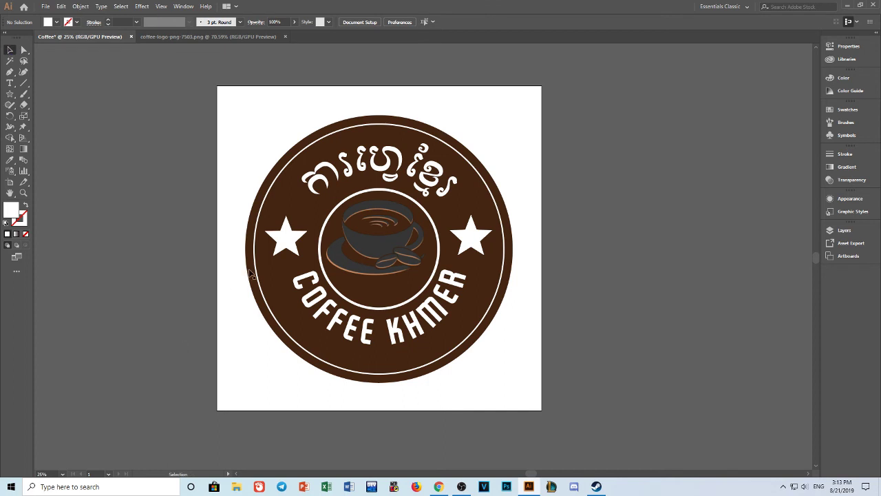
click(284, 237)
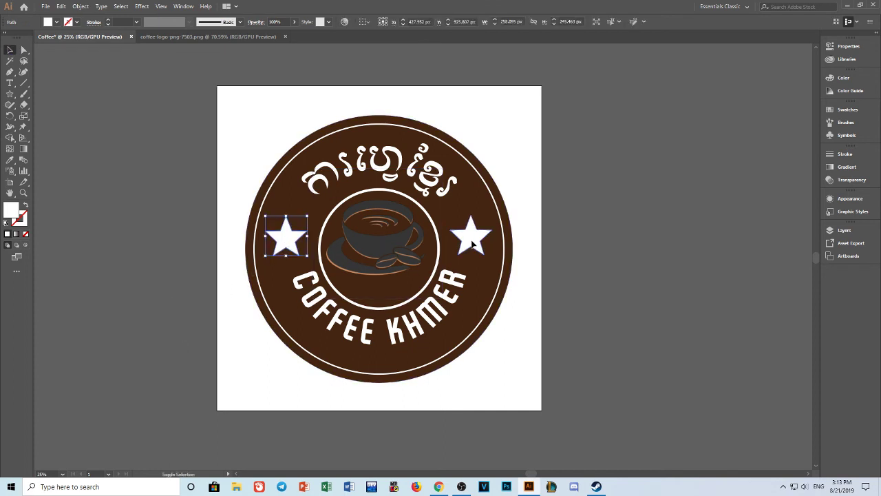
shift+click(473, 242)
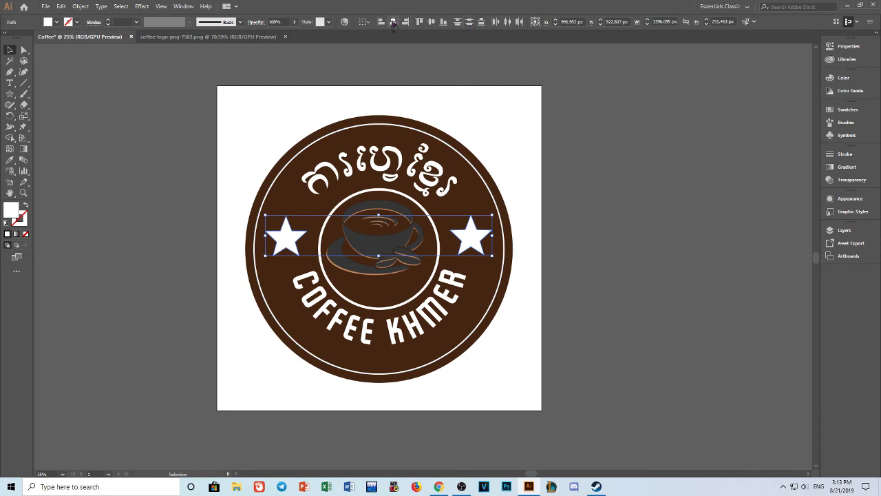
click(431, 23)
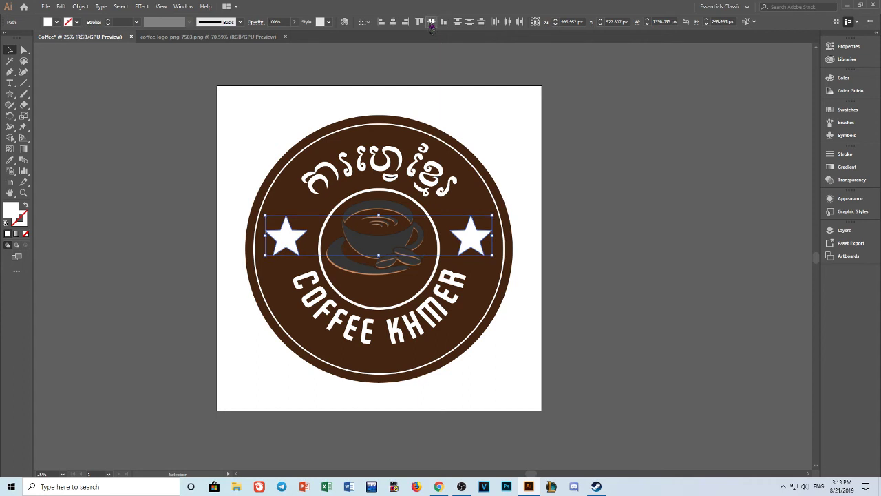
click(623, 402)
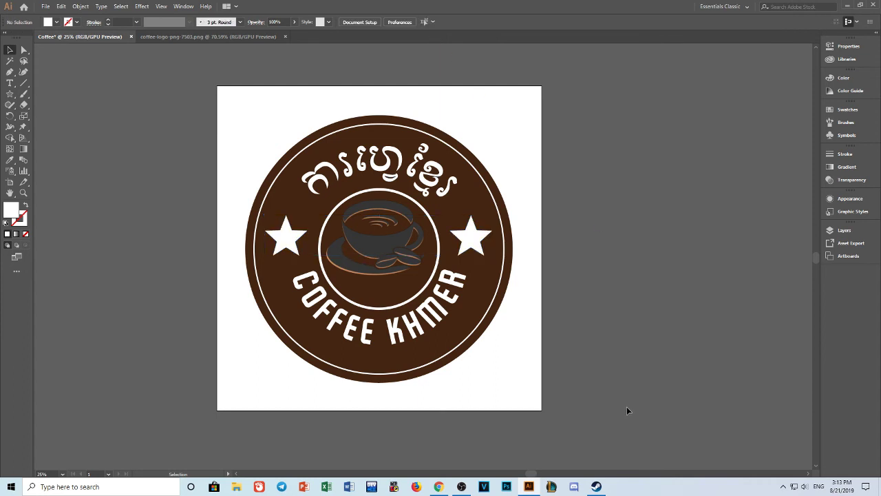
scroll(606, 252, down, 1)
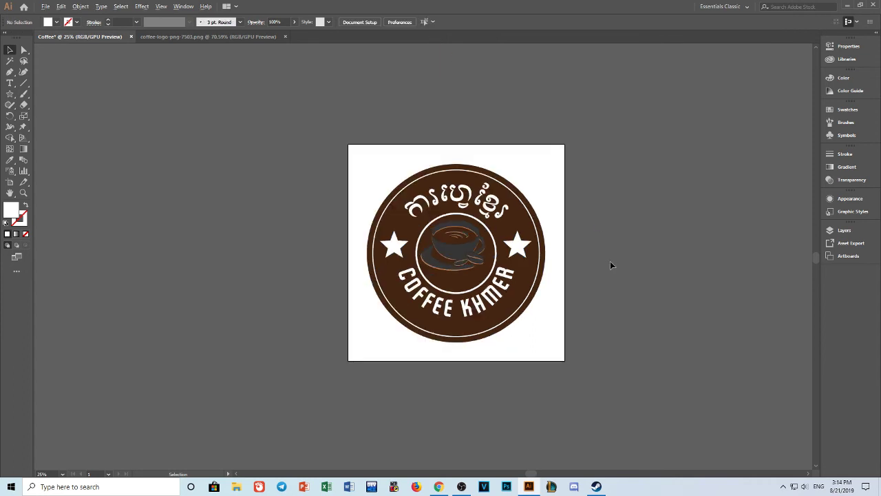
mouse_move(614, 268)
mouse_down()
mouse_move(540, 285)
mouse_move(475, 253)
mouse_up()
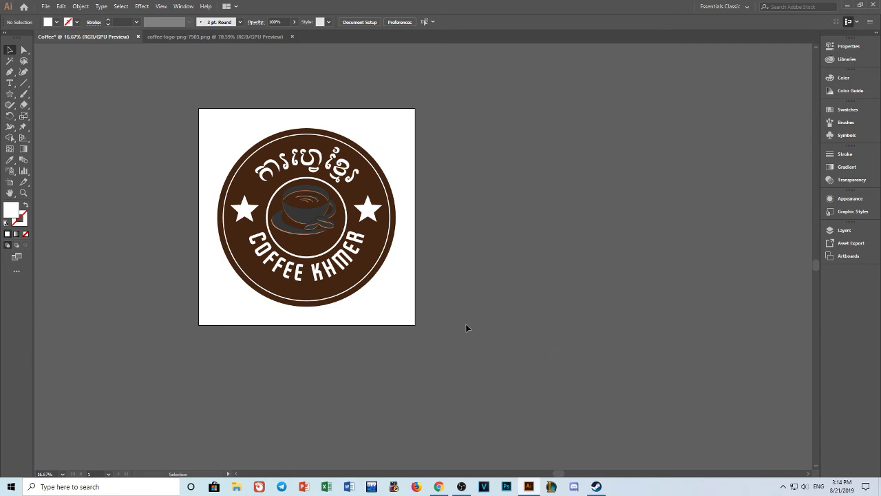
Save the document to Local Disk (D:) as Coffee.ai with default Illustrator options.
click(45, 6)
click(65, 84)
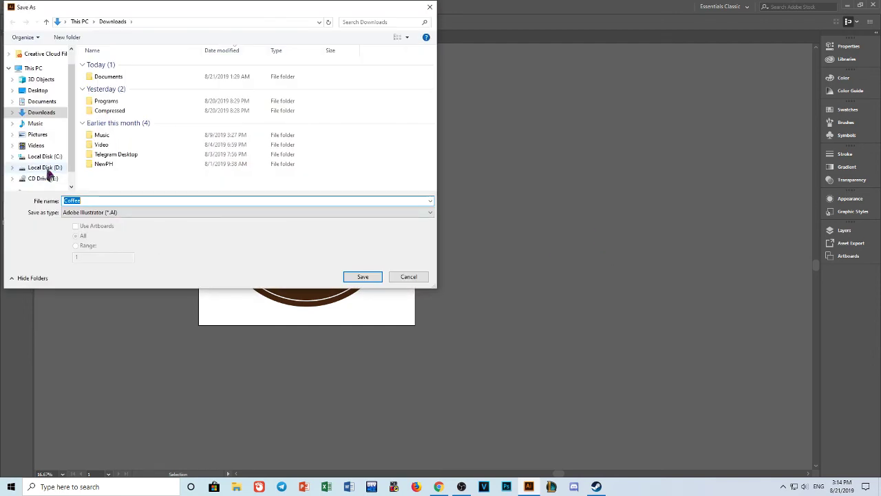
click(46, 167)
click(367, 278)
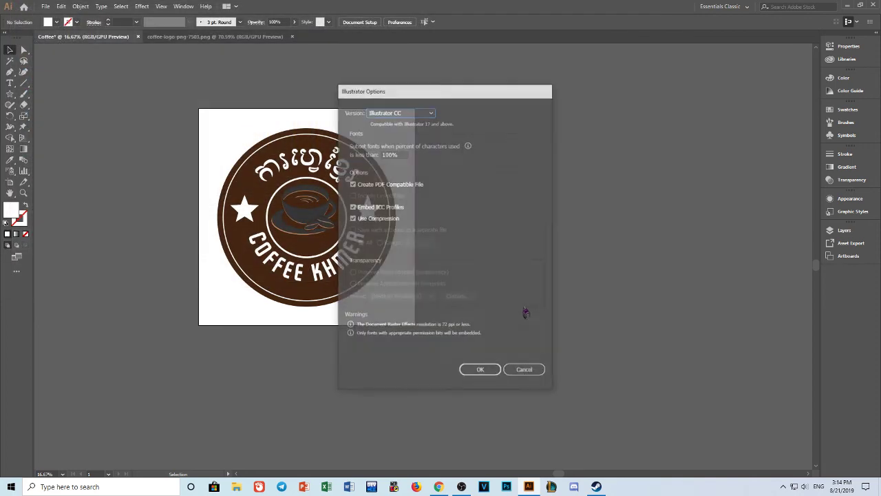
click(489, 369)
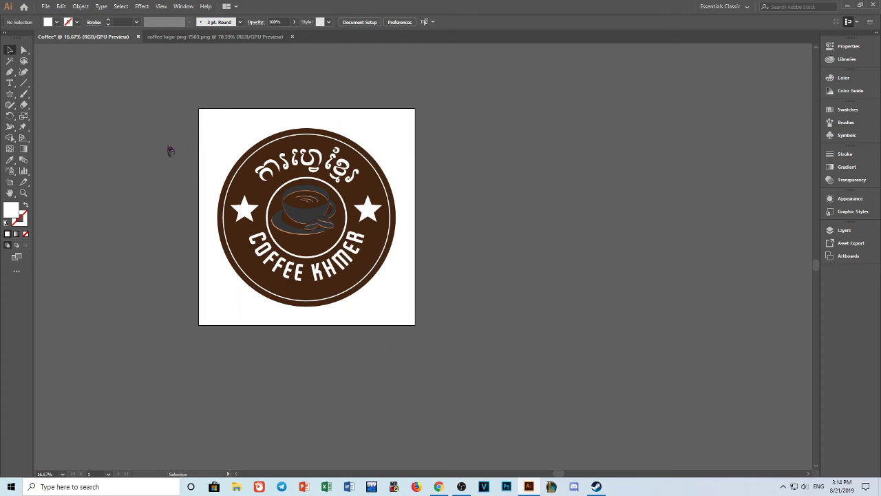
Marquee-select all the logo parts and group them.
drag(176, 117, 453, 335)
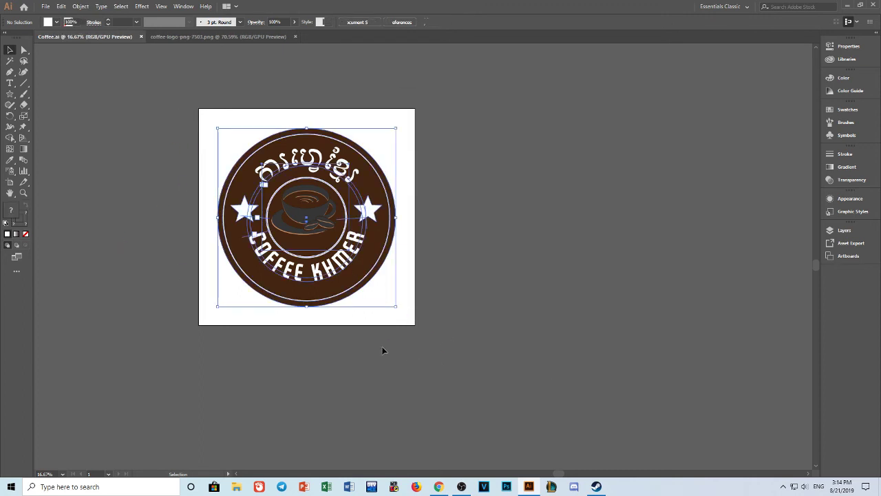
right_click(319, 217)
click(342, 271)
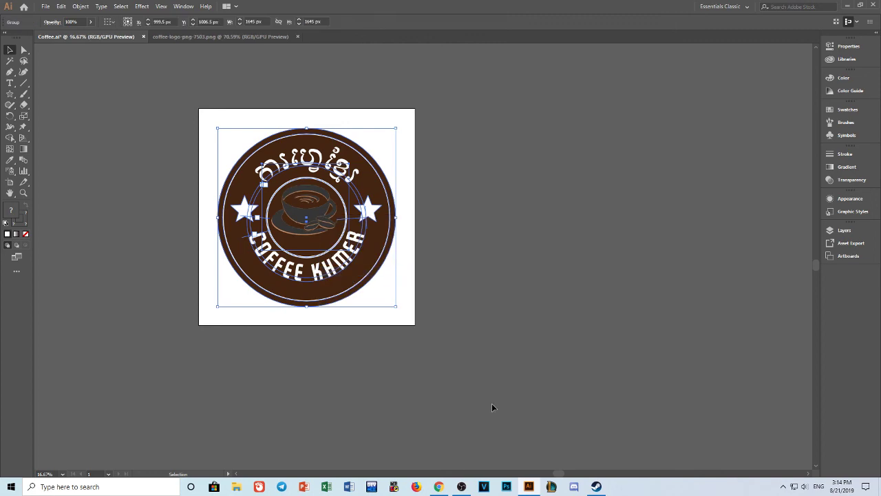
click(494, 407)
click(320, 239)
Alt-drag a copy of the grouped logo right of the artboard, level with the original.
mouse_move(314, 229)
mouse_down()
mouse_move(533, 257)
mouse_move(570, 237)
mouse_up()
click(612, 436)
click(534, 255)
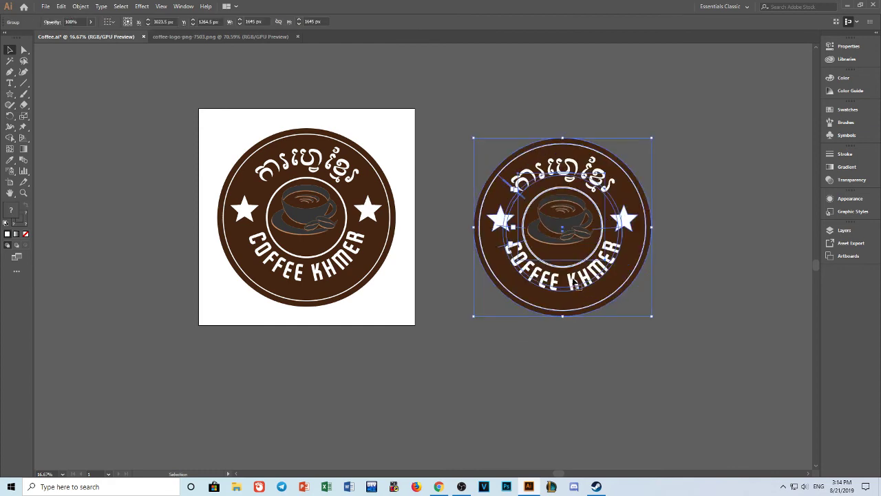
click(582, 362)
drag(582, 362, 457, 364)
click(273, 287)
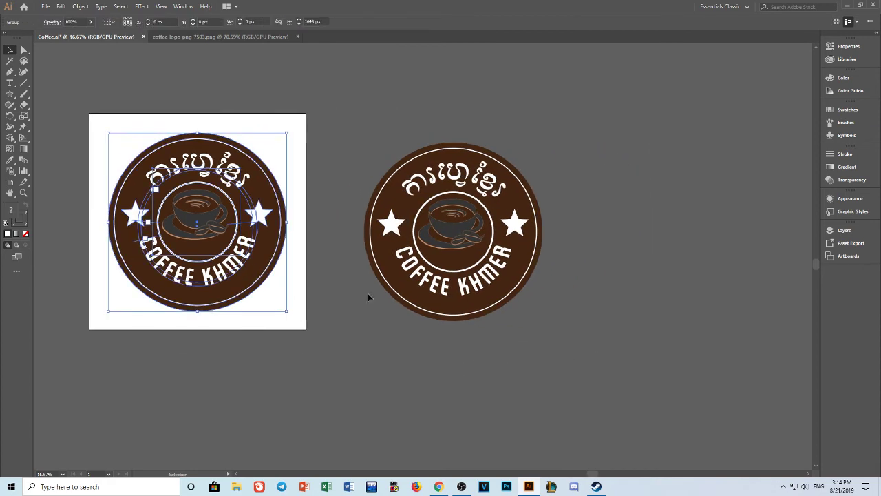
mouse_move(448, 247)
mouse_down()
mouse_move(448, 209)
mouse_move(457, 226)
mouse_up()
click(496, 338)
click(460, 227)
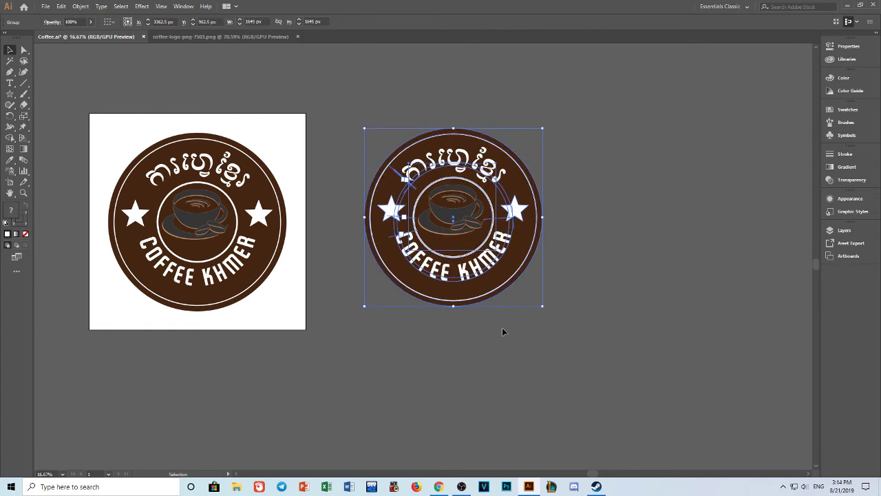
click(551, 397)
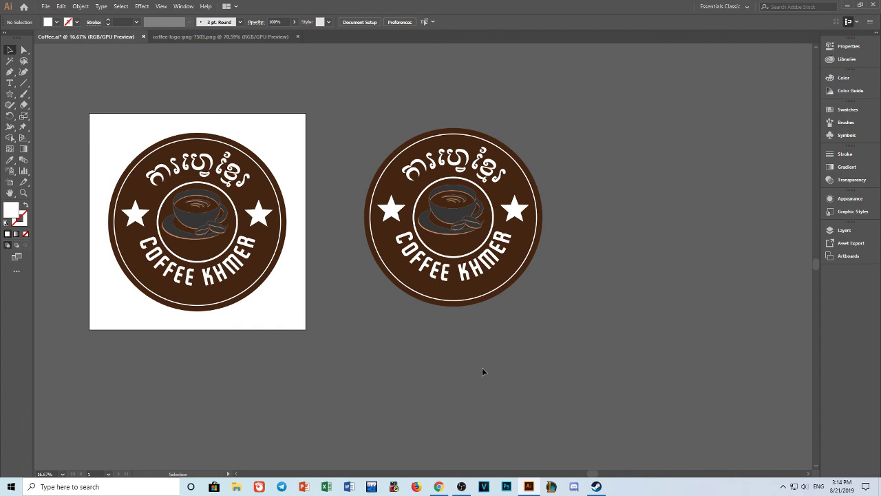
drag(601, 353, 643, 445)
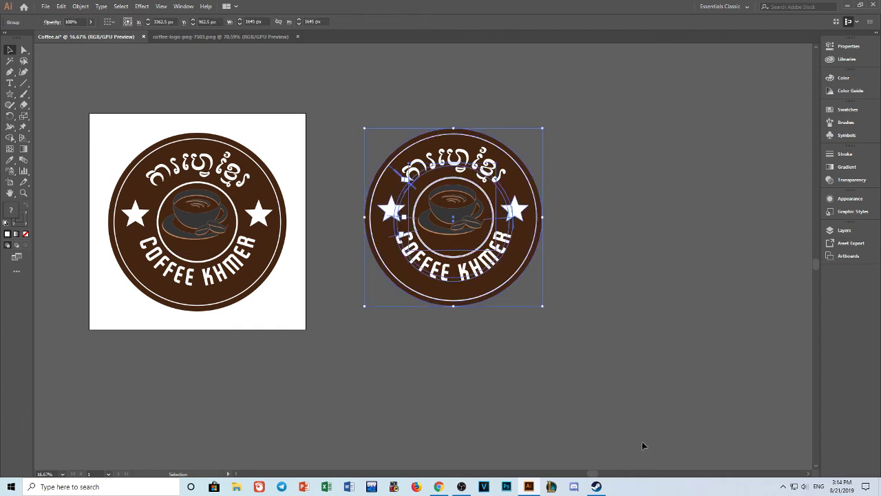
click(45, 7)
mouse_move(62, 167)
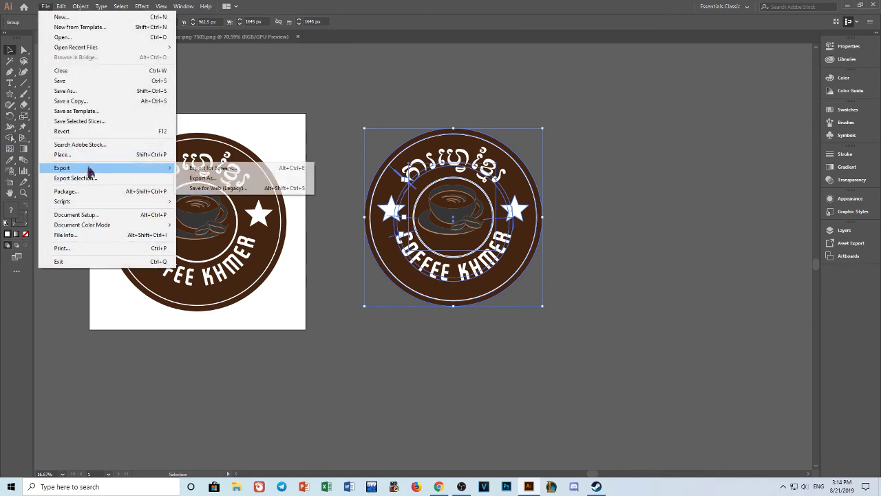
Export the copied logo as Coffee in PNG format to Local Disk (D:).
click(228, 177)
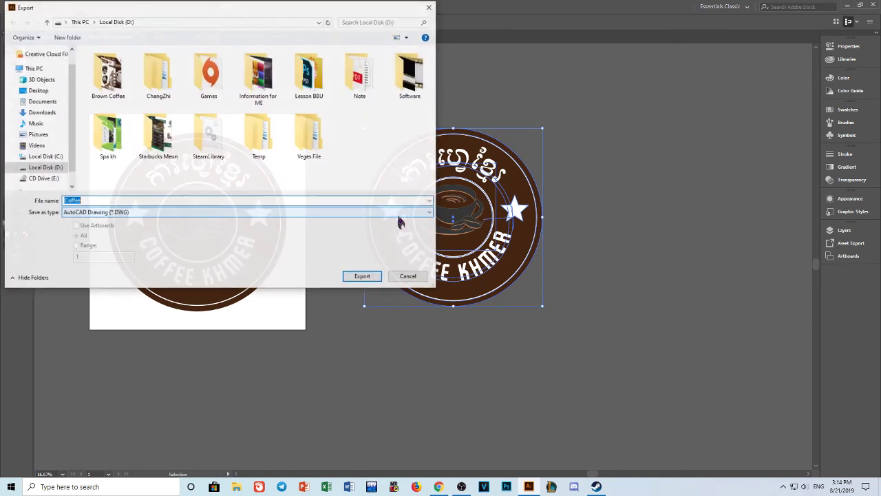
click(102, 212)
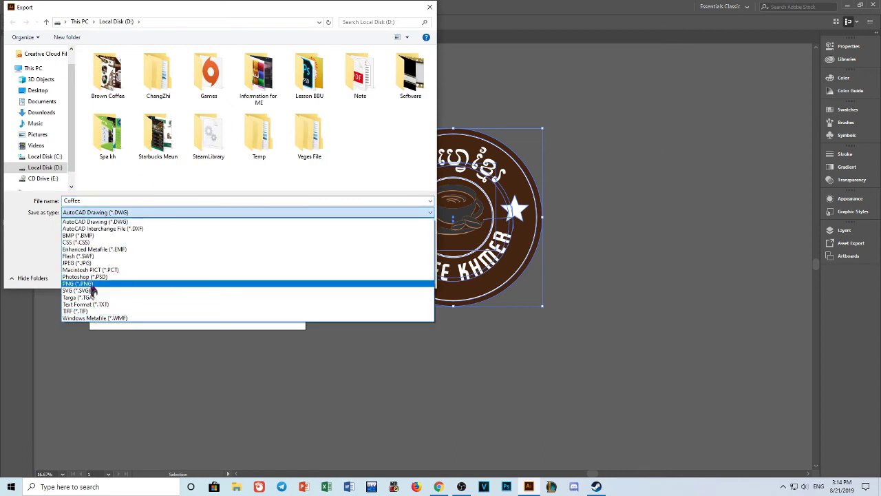
click(77, 283)
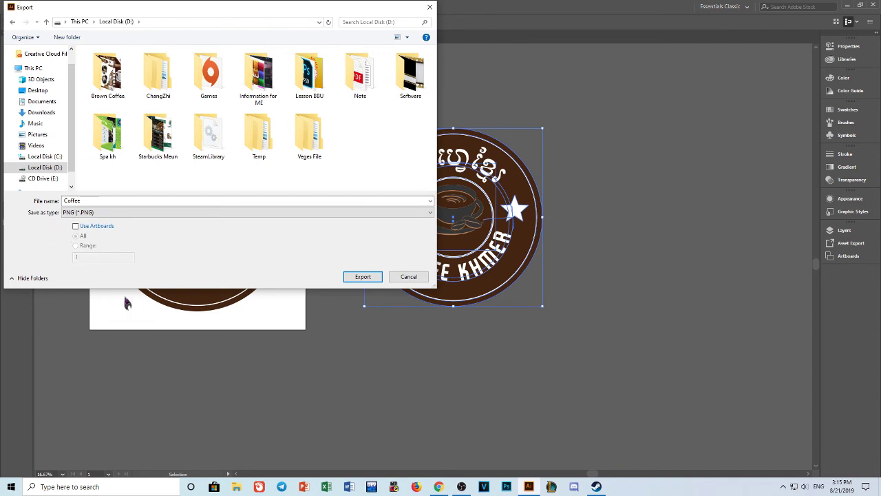
click(363, 279)
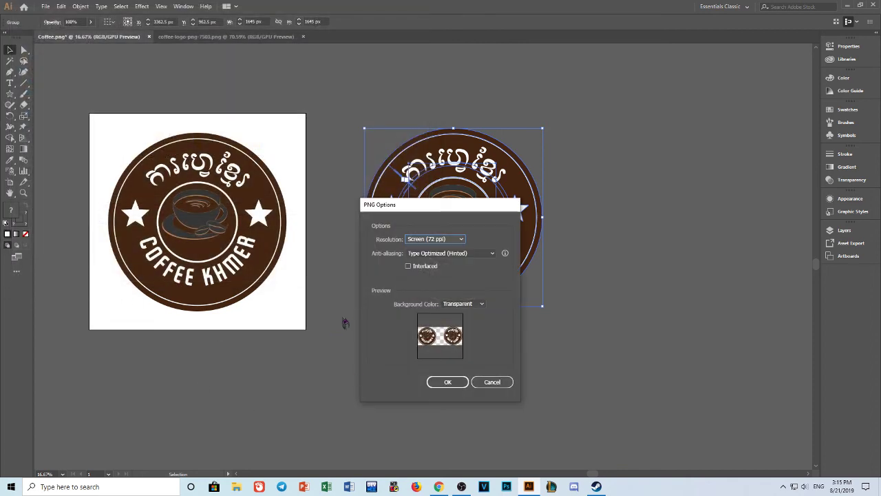
Set PNG options to High (300 ppi), transparent background, type-optimized anti-aliasing, and confirm.
click(426, 268)
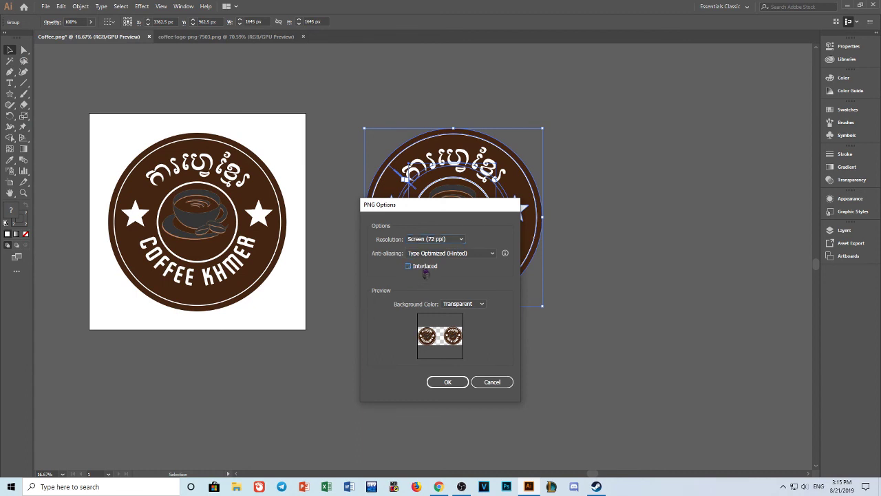
click(464, 304)
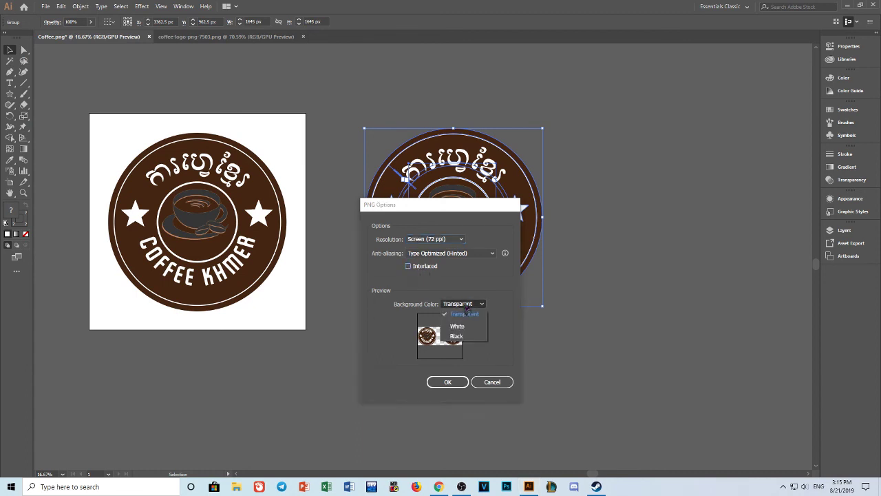
click(465, 313)
click(467, 253)
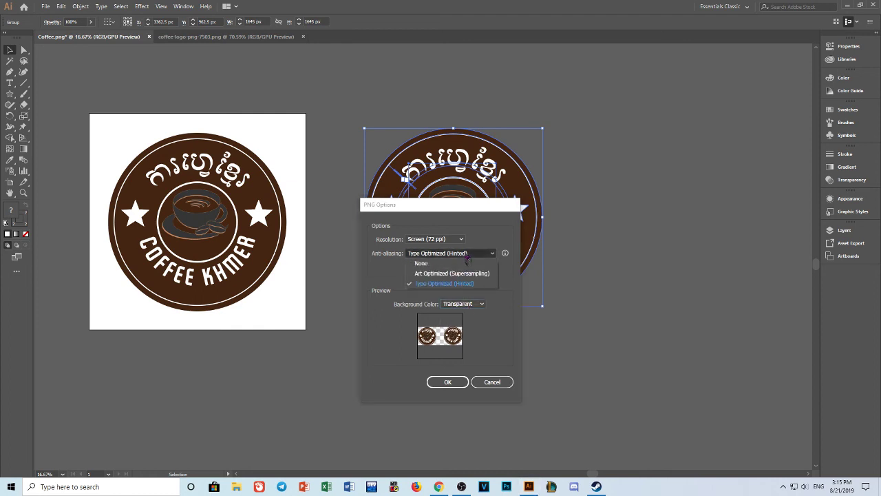
click(468, 254)
click(457, 240)
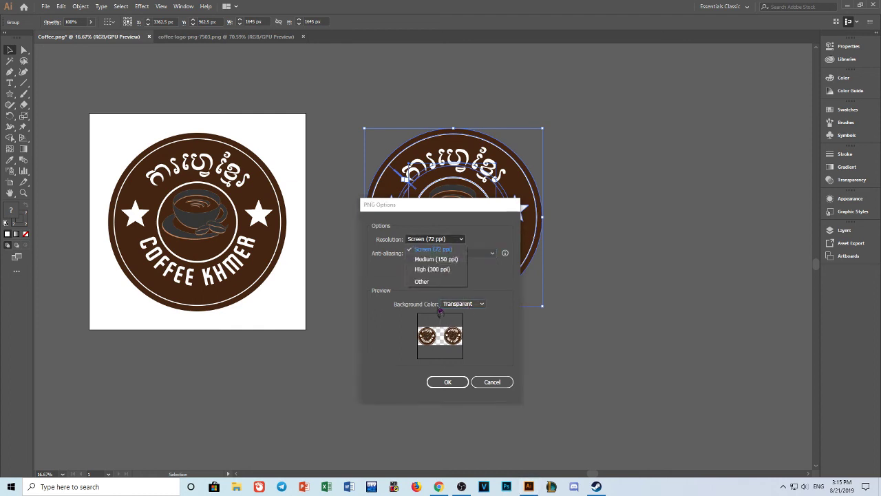
click(435, 269)
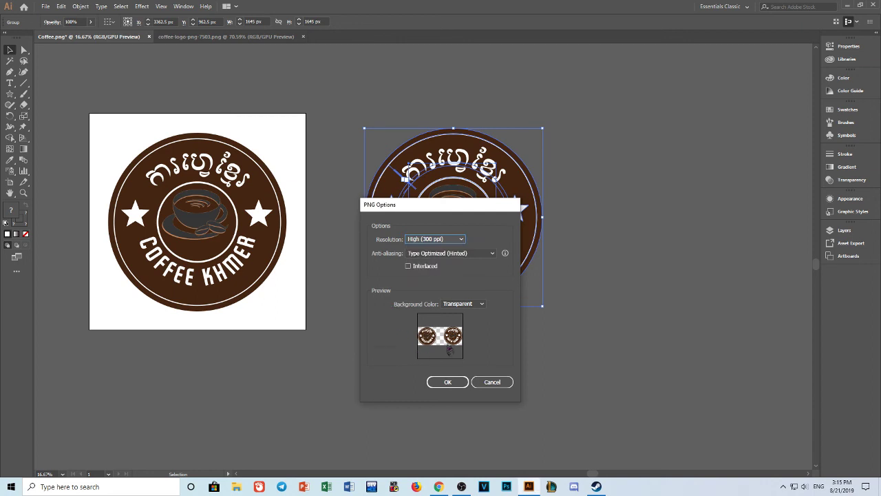
click(466, 384)
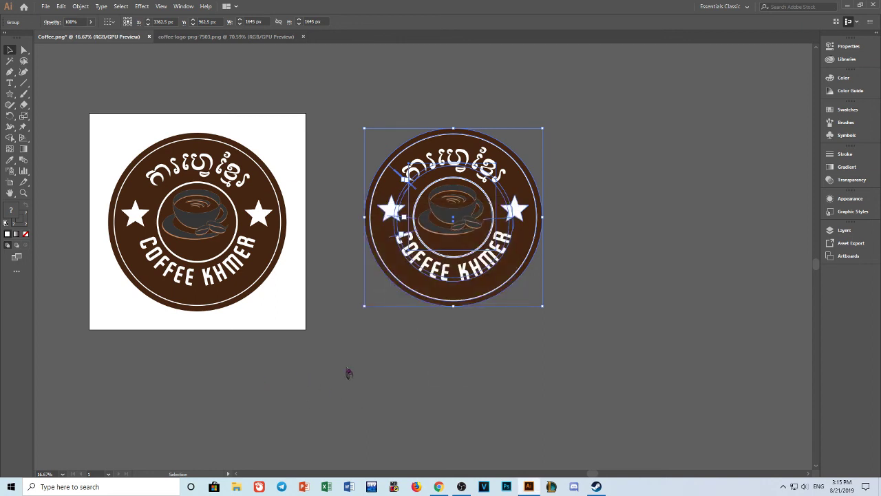
Browse to Local Disk (D:) in File Explorer and open the exported Coffee PNG in the viewer.
click(236, 486)
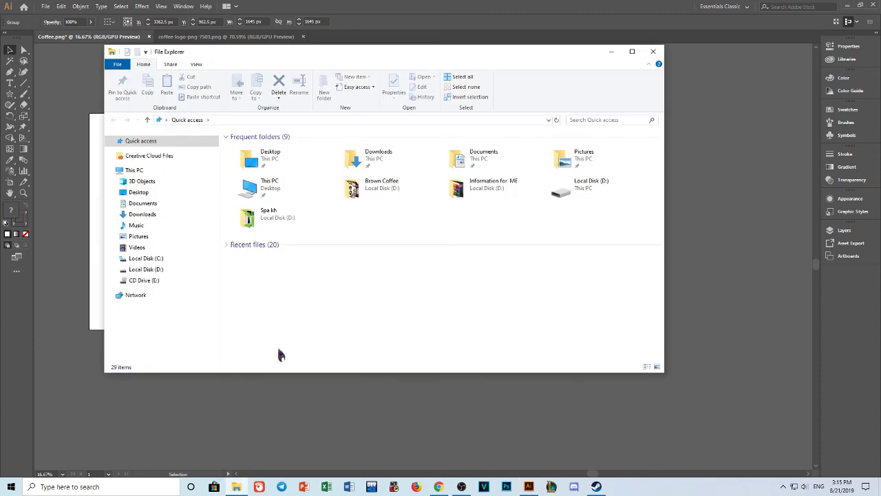
click(152, 269)
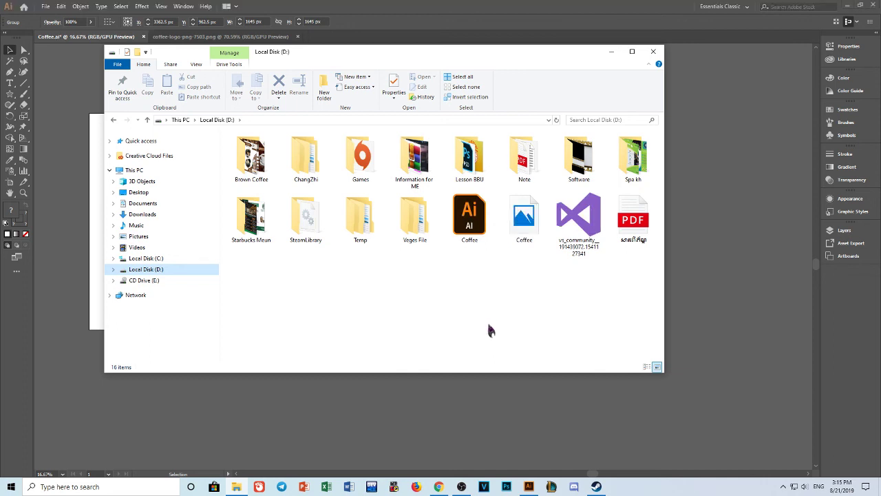
click(486, 316)
key(Right)
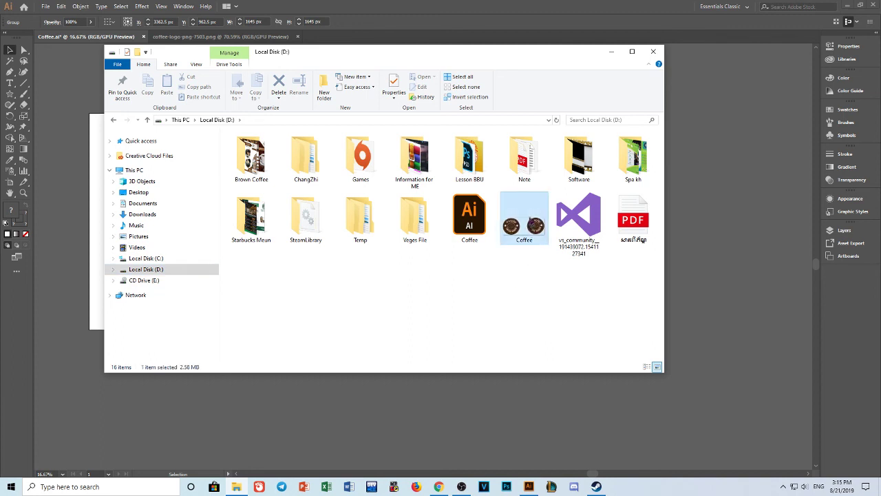
key(Return)
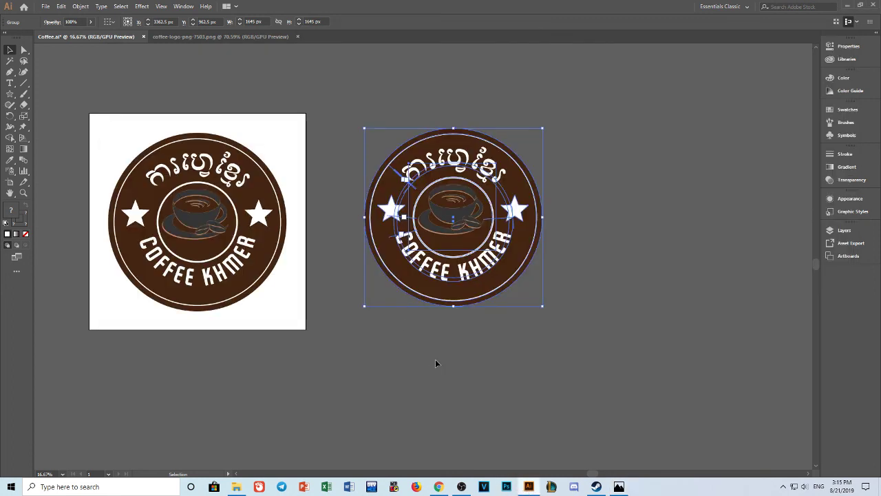
click(435, 363)
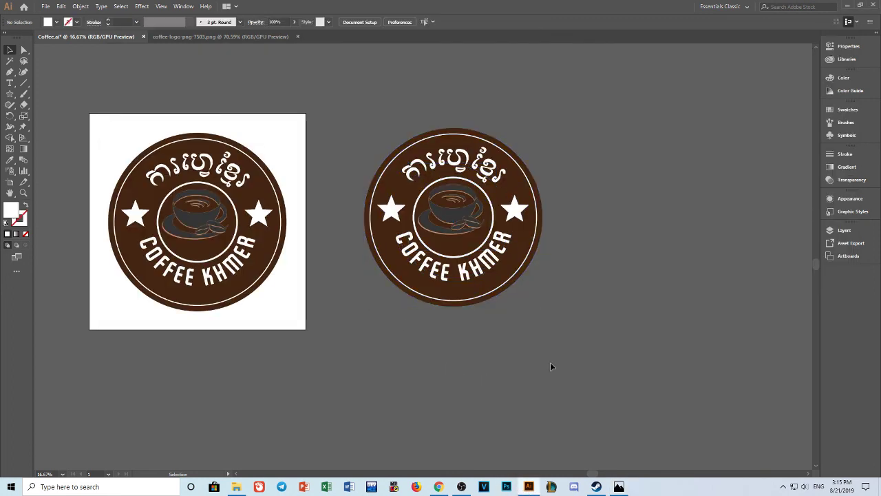
key(ctrl+a)
click(41, 7)
mouse_move(62, 168)
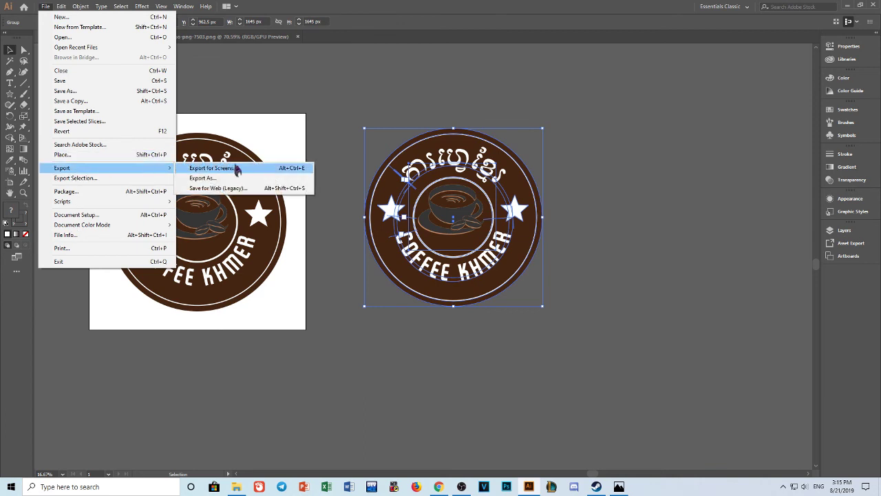
click(242, 169)
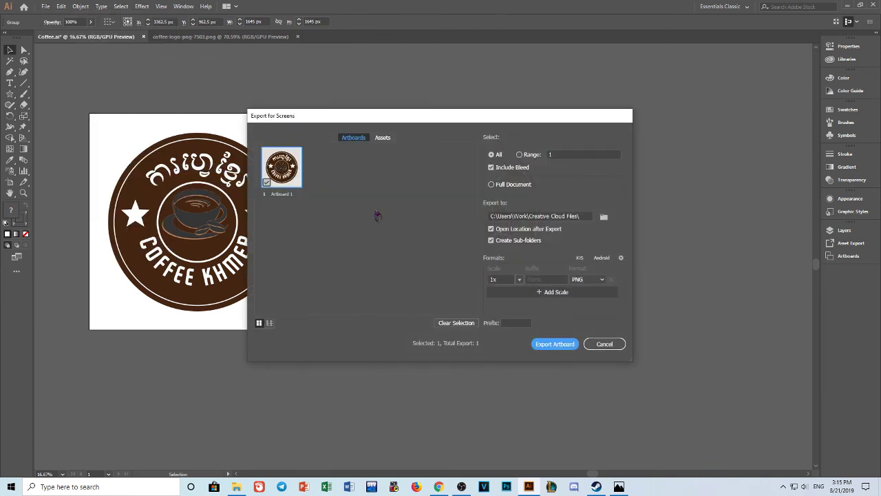
click(289, 174)
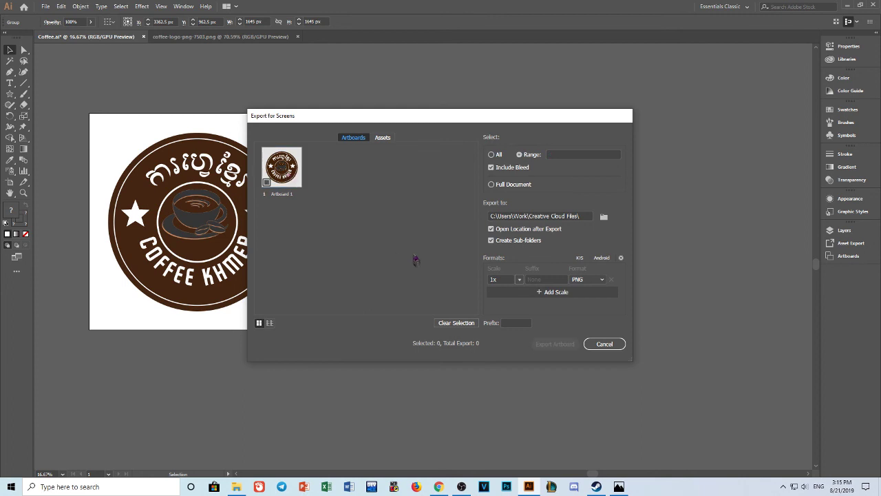
click(387, 138)
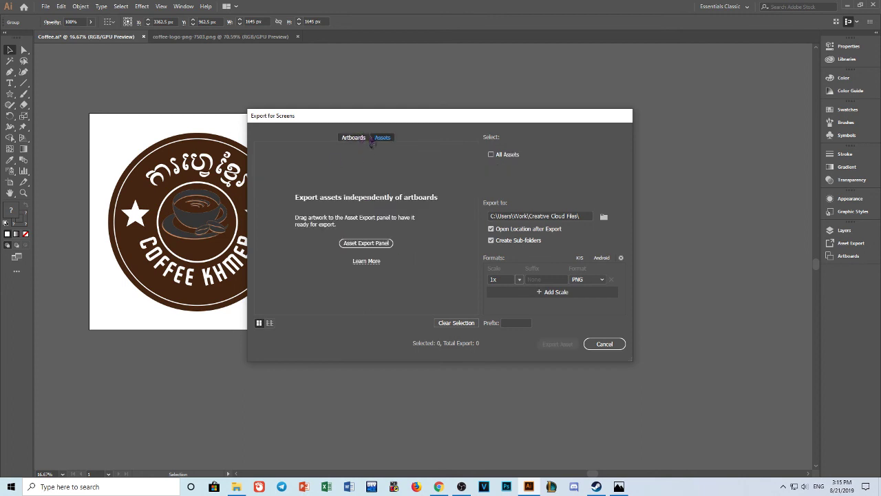
click(352, 138)
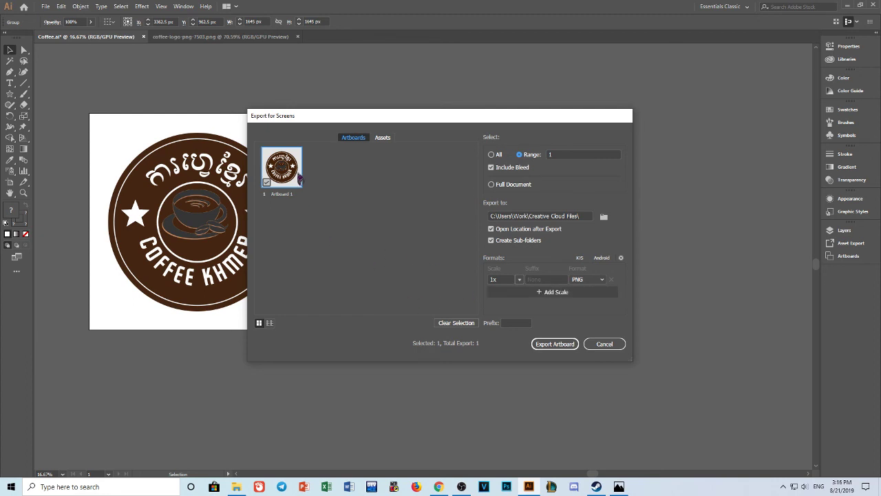
click(606, 344)
Select all artwork and export artboard 1 as Coffee PNG at 300 ppi, transparent background.
click(581, 374)
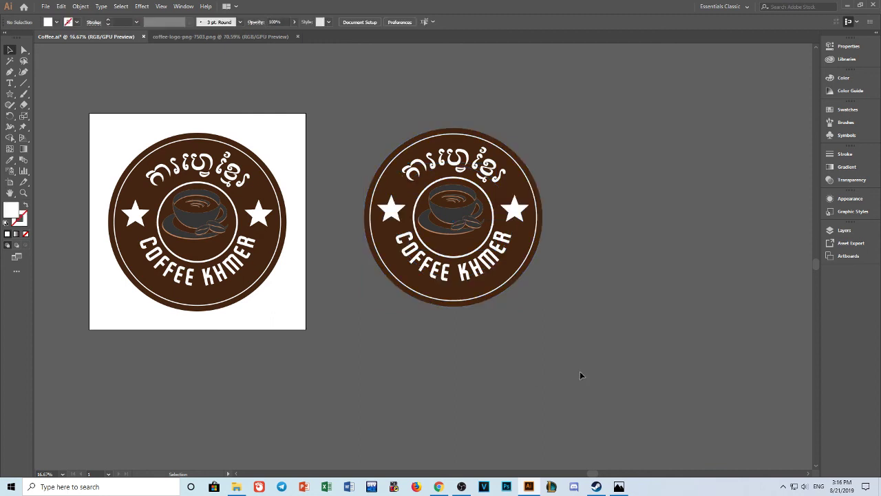
key(ctrl+a)
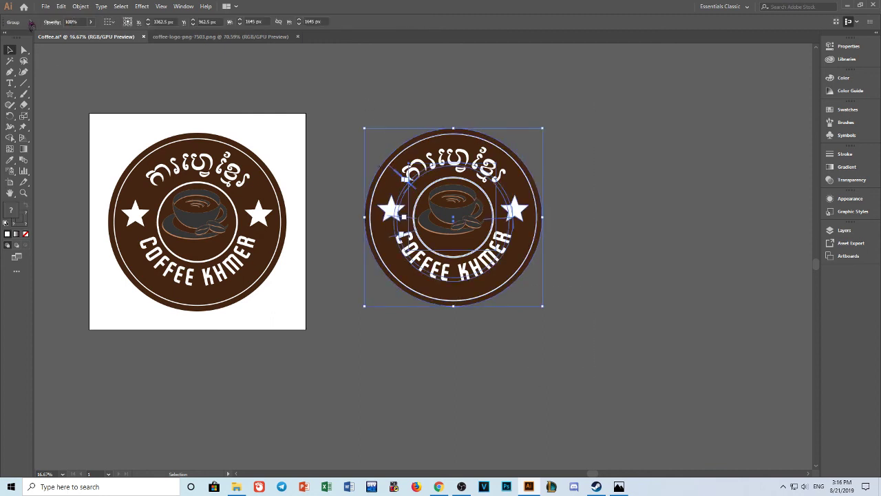
click(45, 7)
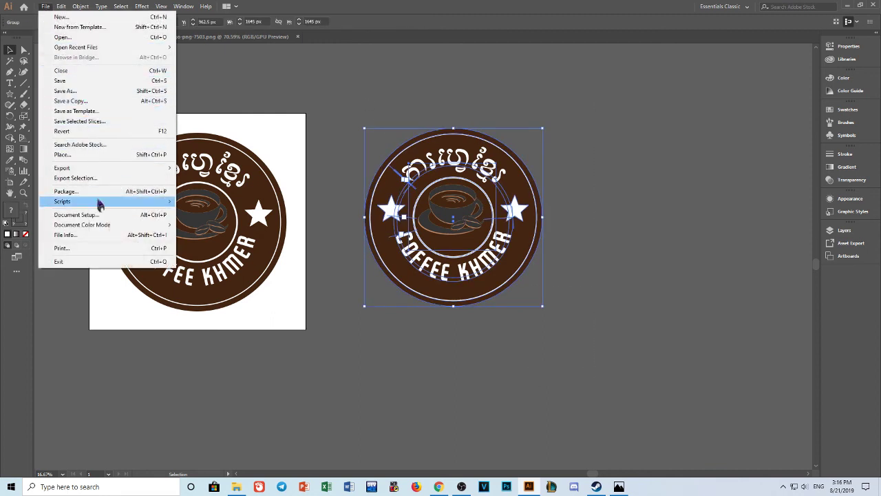
mouse_move(62, 168)
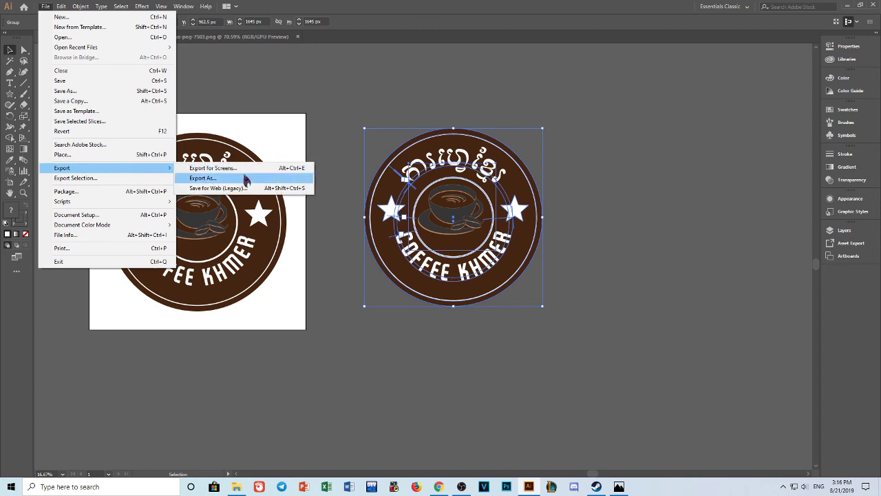
click(251, 181)
click(192, 213)
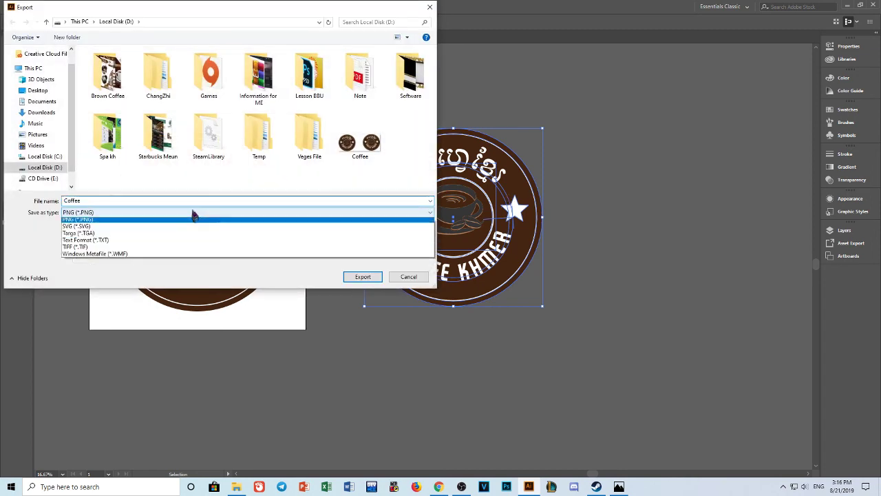
click(192, 213)
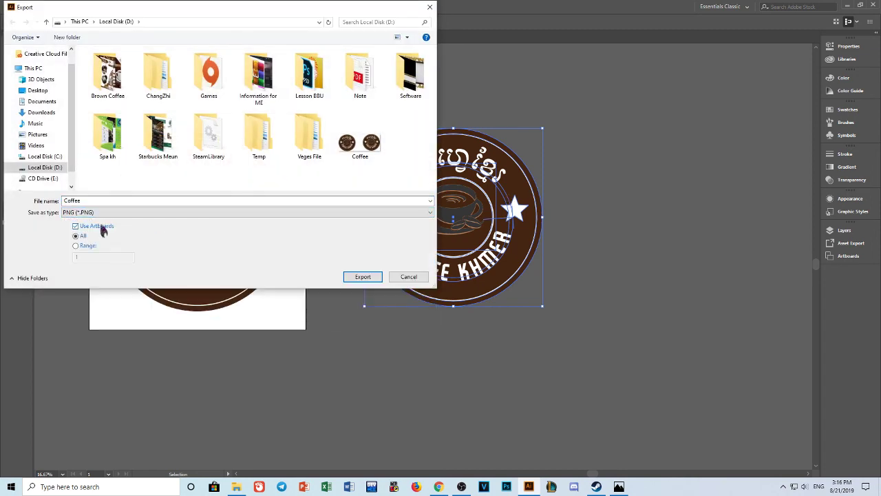
click(84, 246)
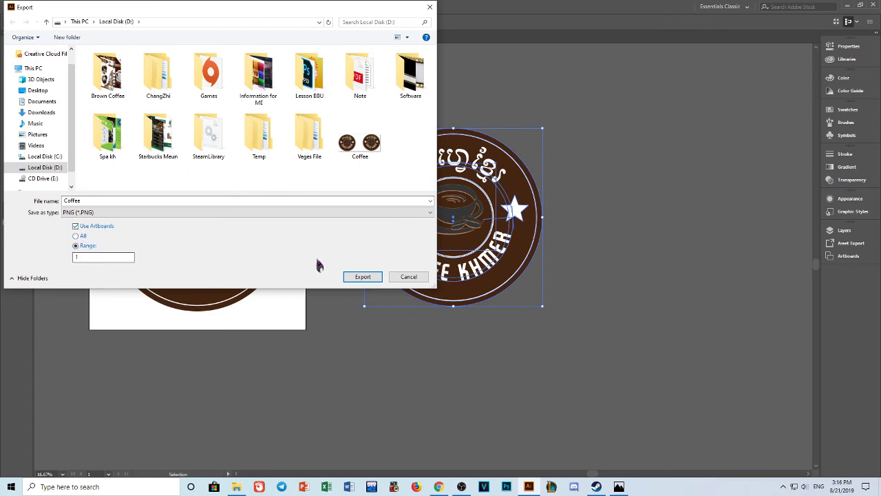
click(353, 276)
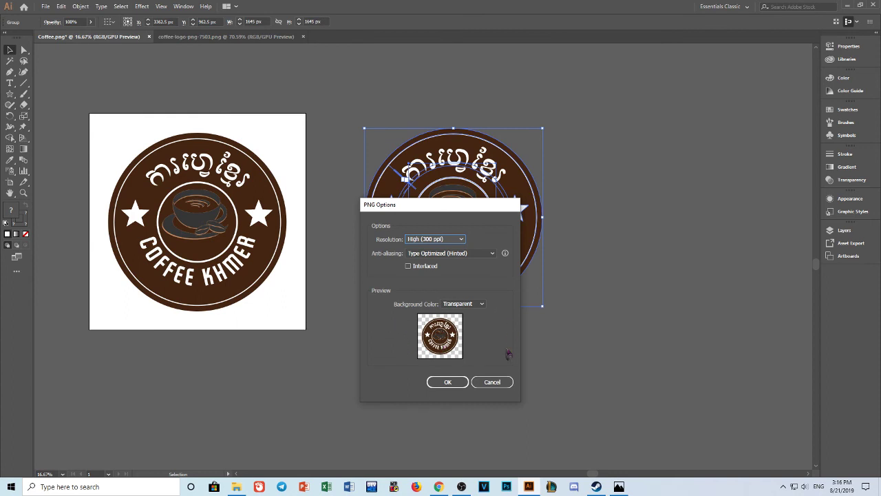
drag(460, 208, 651, 104)
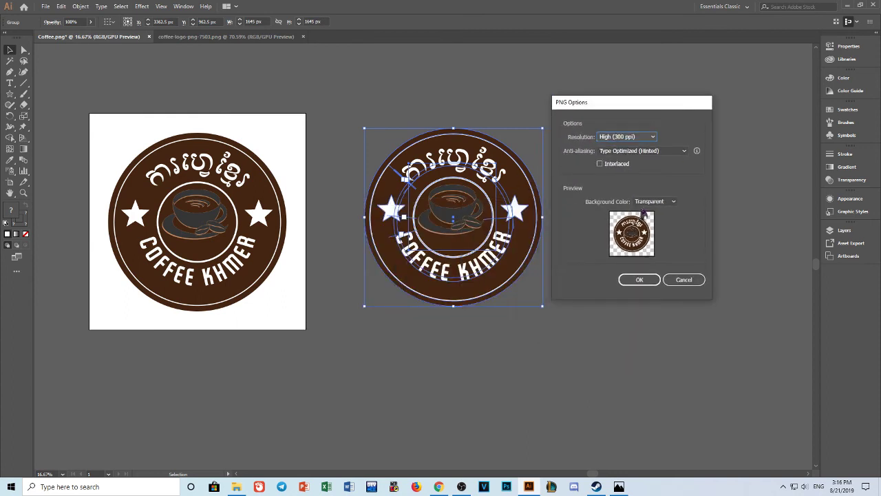
click(638, 278)
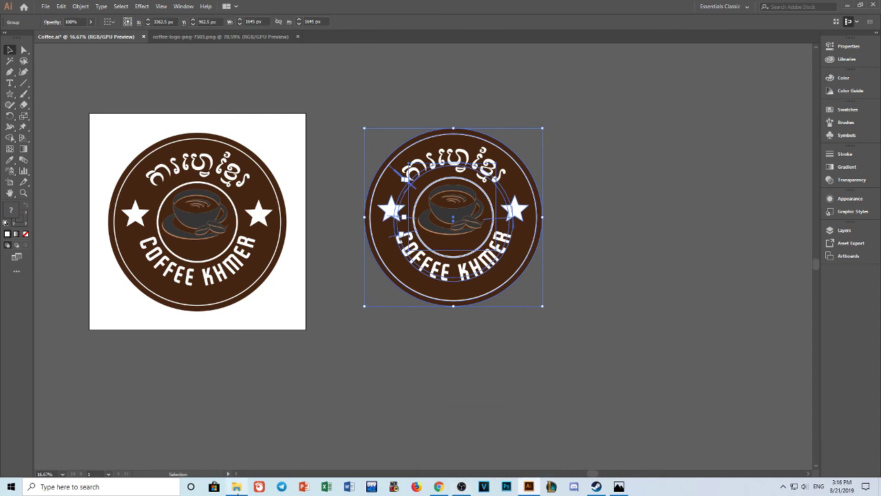
Open Coffee-01.png in Photos and flip between it and Coffee.png.
click(236, 486)
double_click(251, 282)
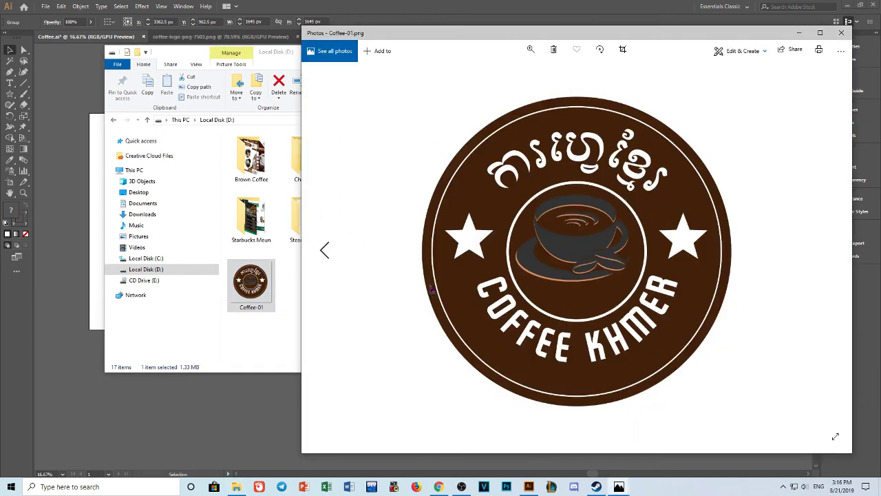
drag(639, 34, 484, 32)
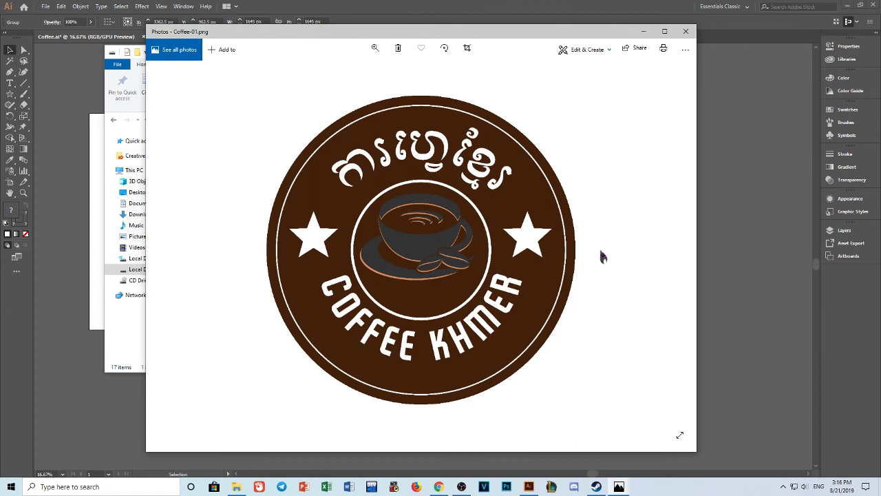
key(Right)
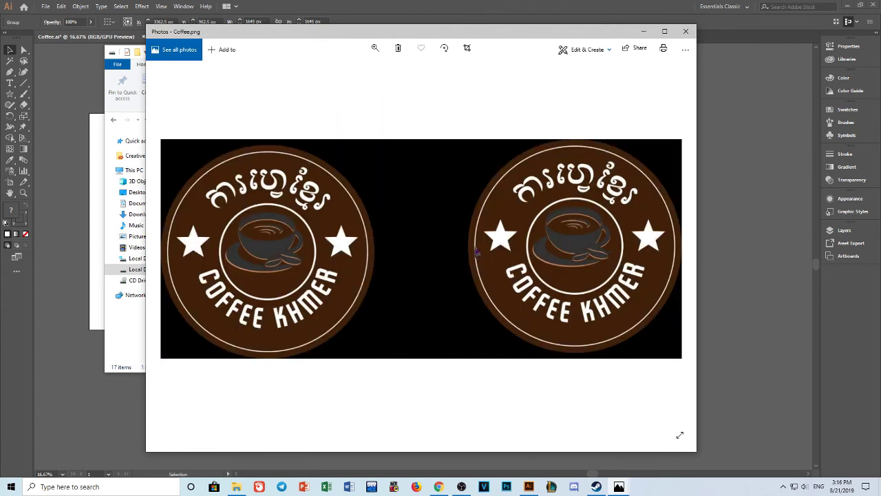
key(Left)
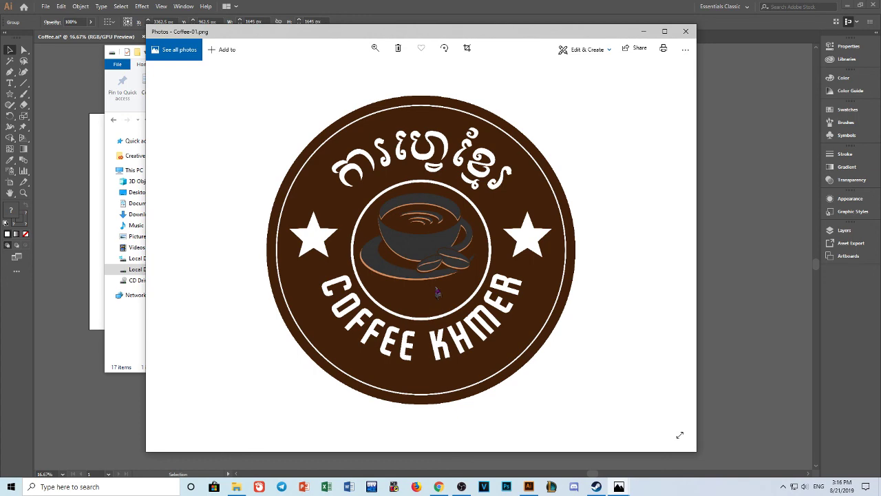
Zoom into the cup and left star, zoom back out, and close Photos.
click(376, 48)
mouse_move(338, 71)
mouse_down()
mouse_move(350, 73)
mouse_move(330, 73)
mouse_move(339, 71)
mouse_up()
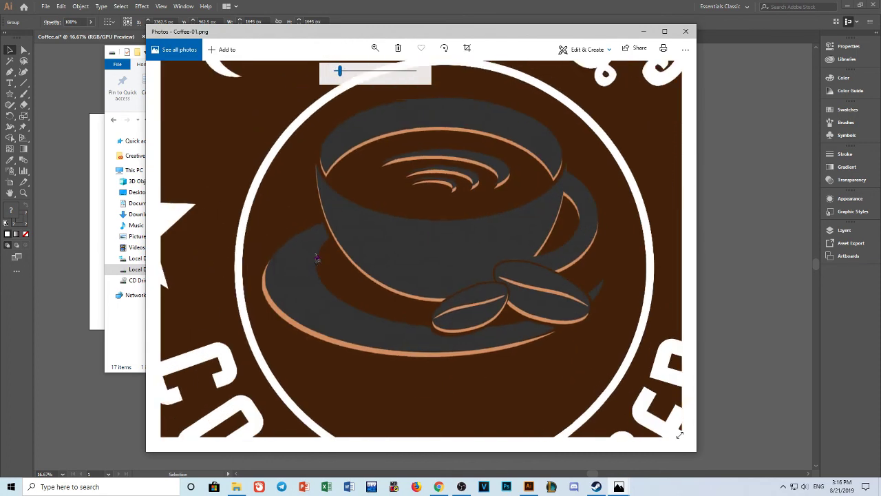
drag(437, 341, 404, 349)
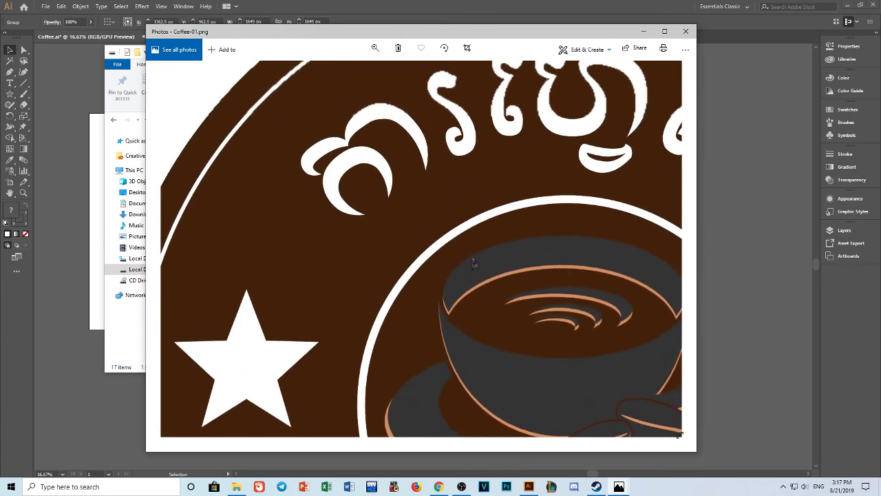
click(374, 47)
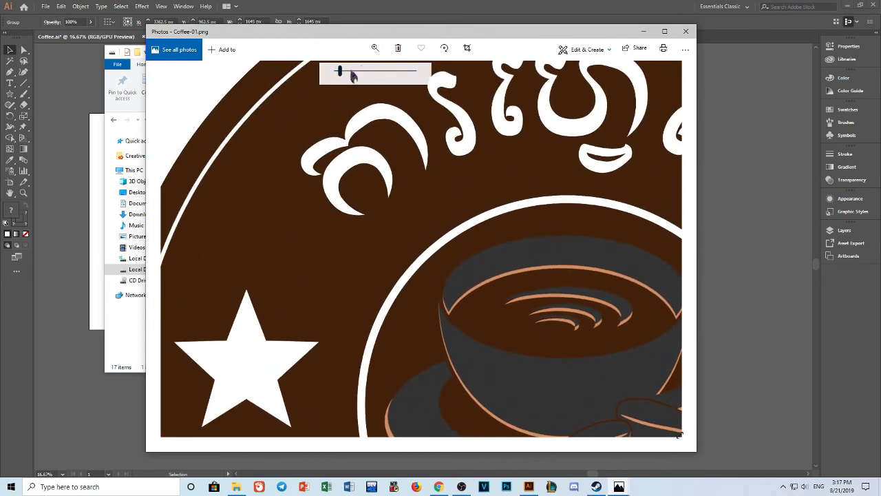
drag(350, 72, 335, 72)
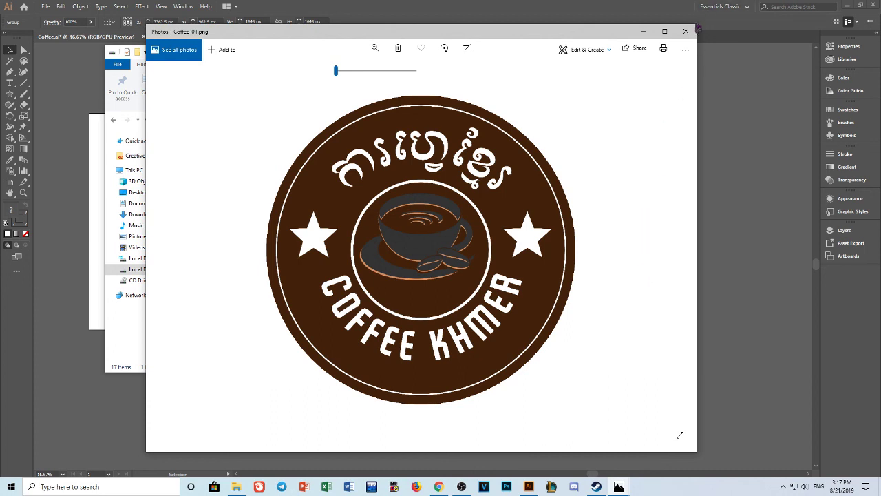
click(687, 33)
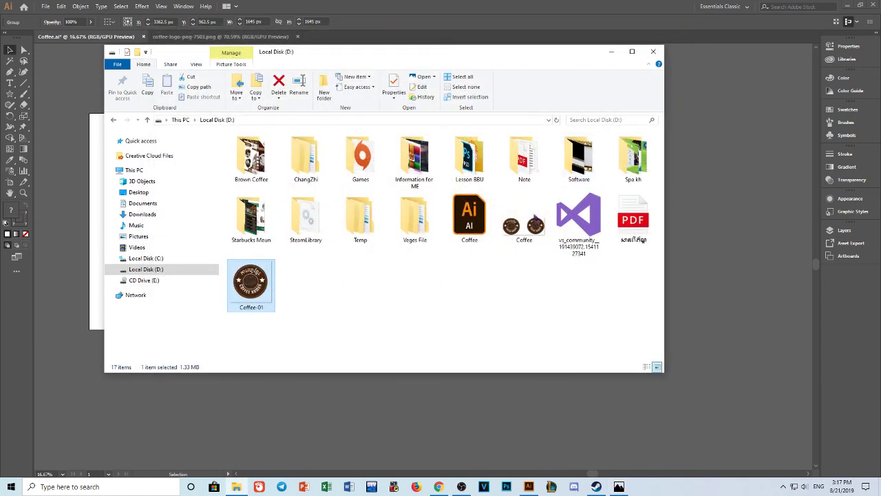
Close File Explorer, deselect the logo and save the Coffee.ai document.
click(279, 309)
click(654, 51)
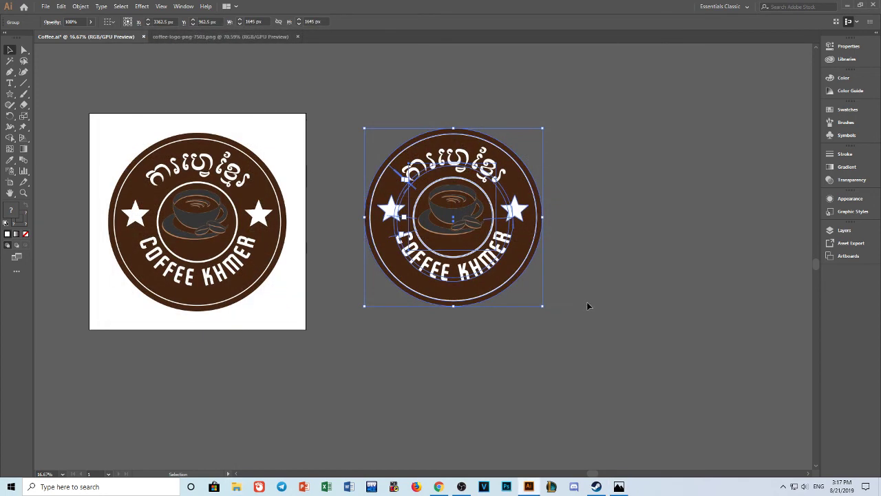
click(540, 365)
key(ctrl+a)
click(350, 413)
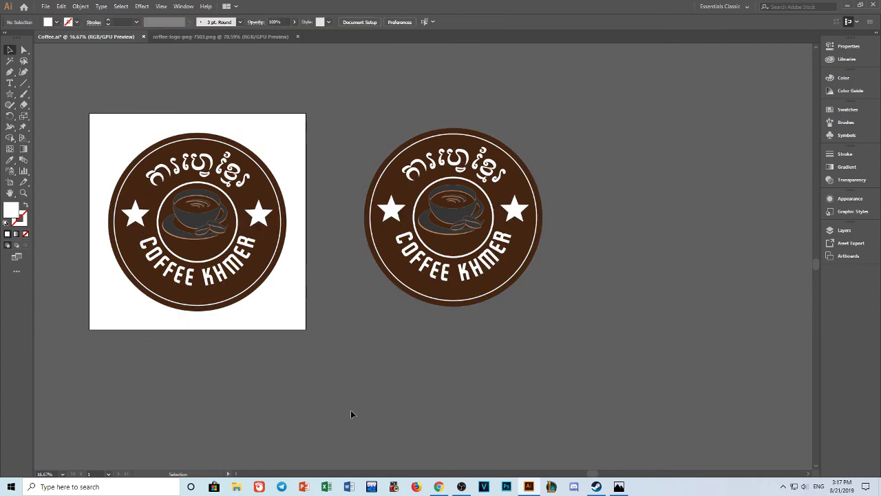
click(45, 7)
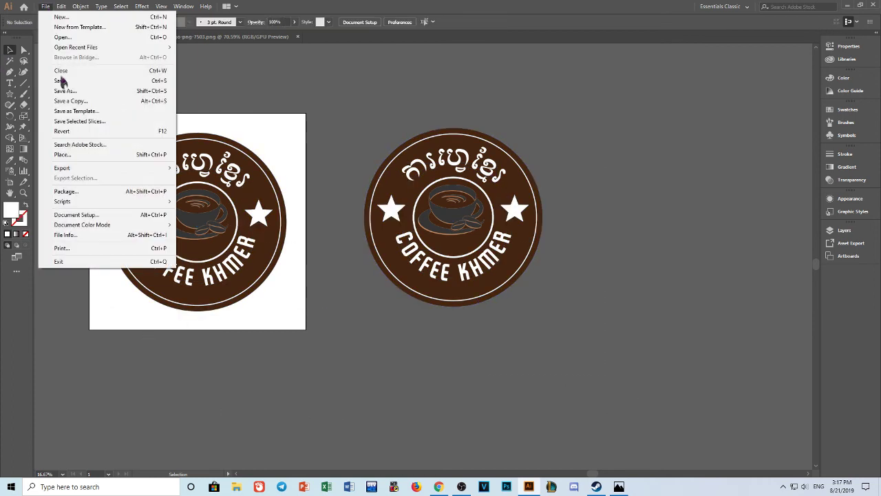
click(65, 86)
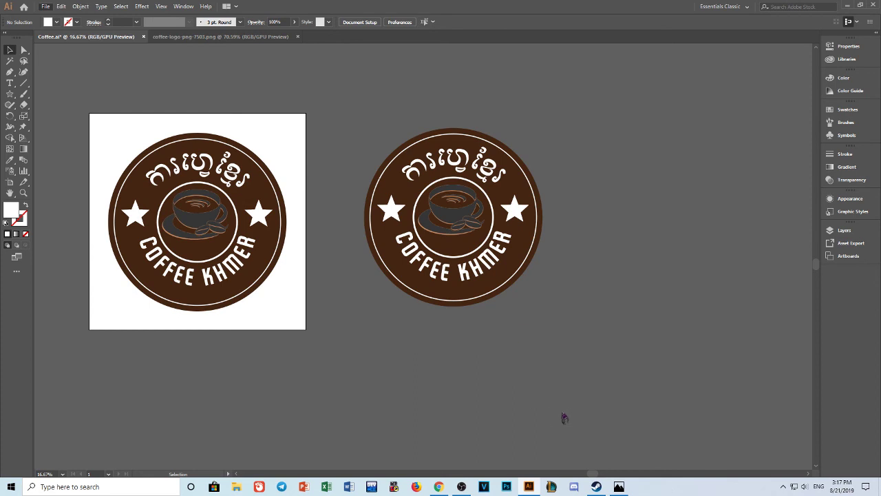
click(461, 486)
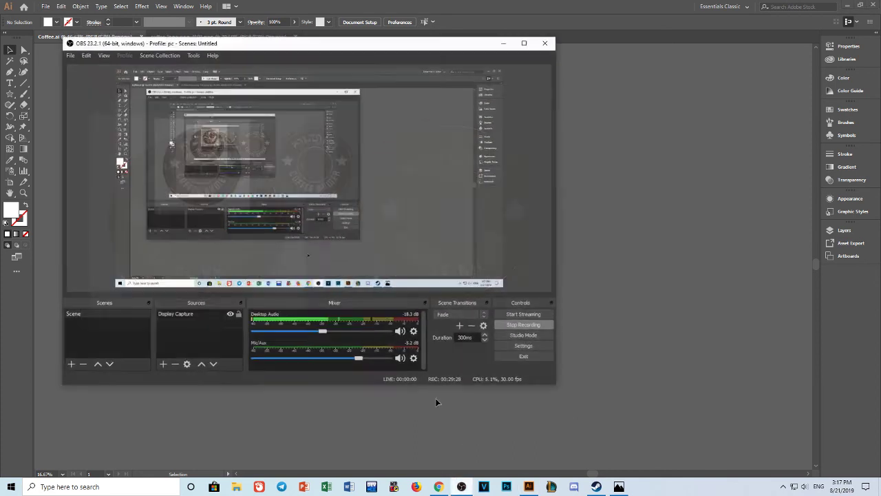